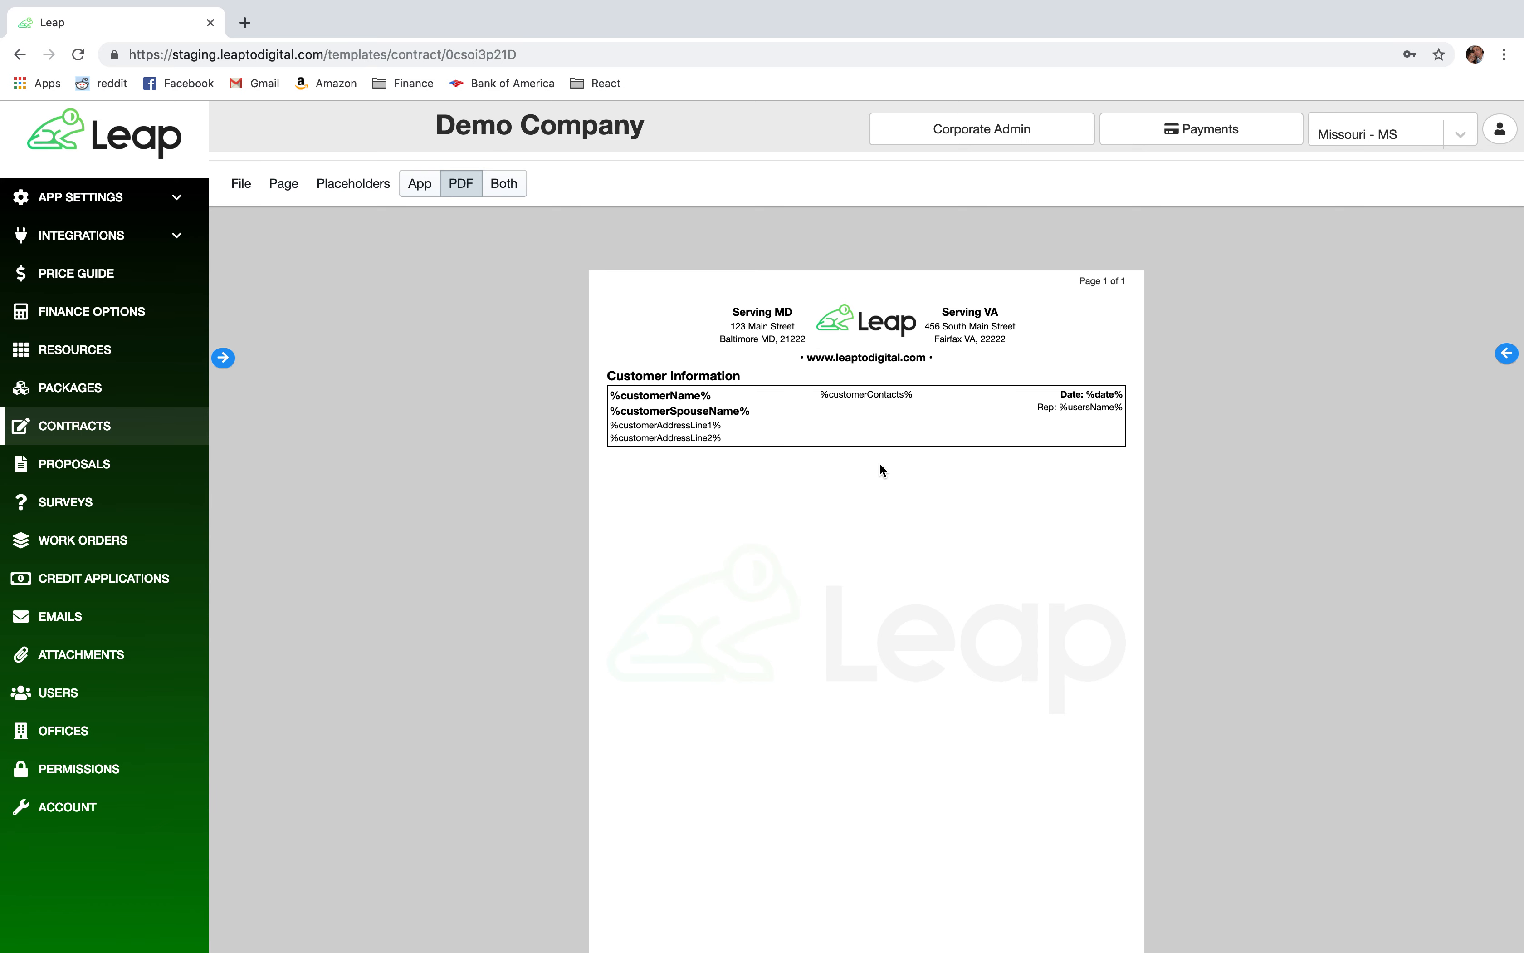
Assign the contract template to the 1. Sales Agreement category
{"action": "left_click", "coordinate": [240, 195]}
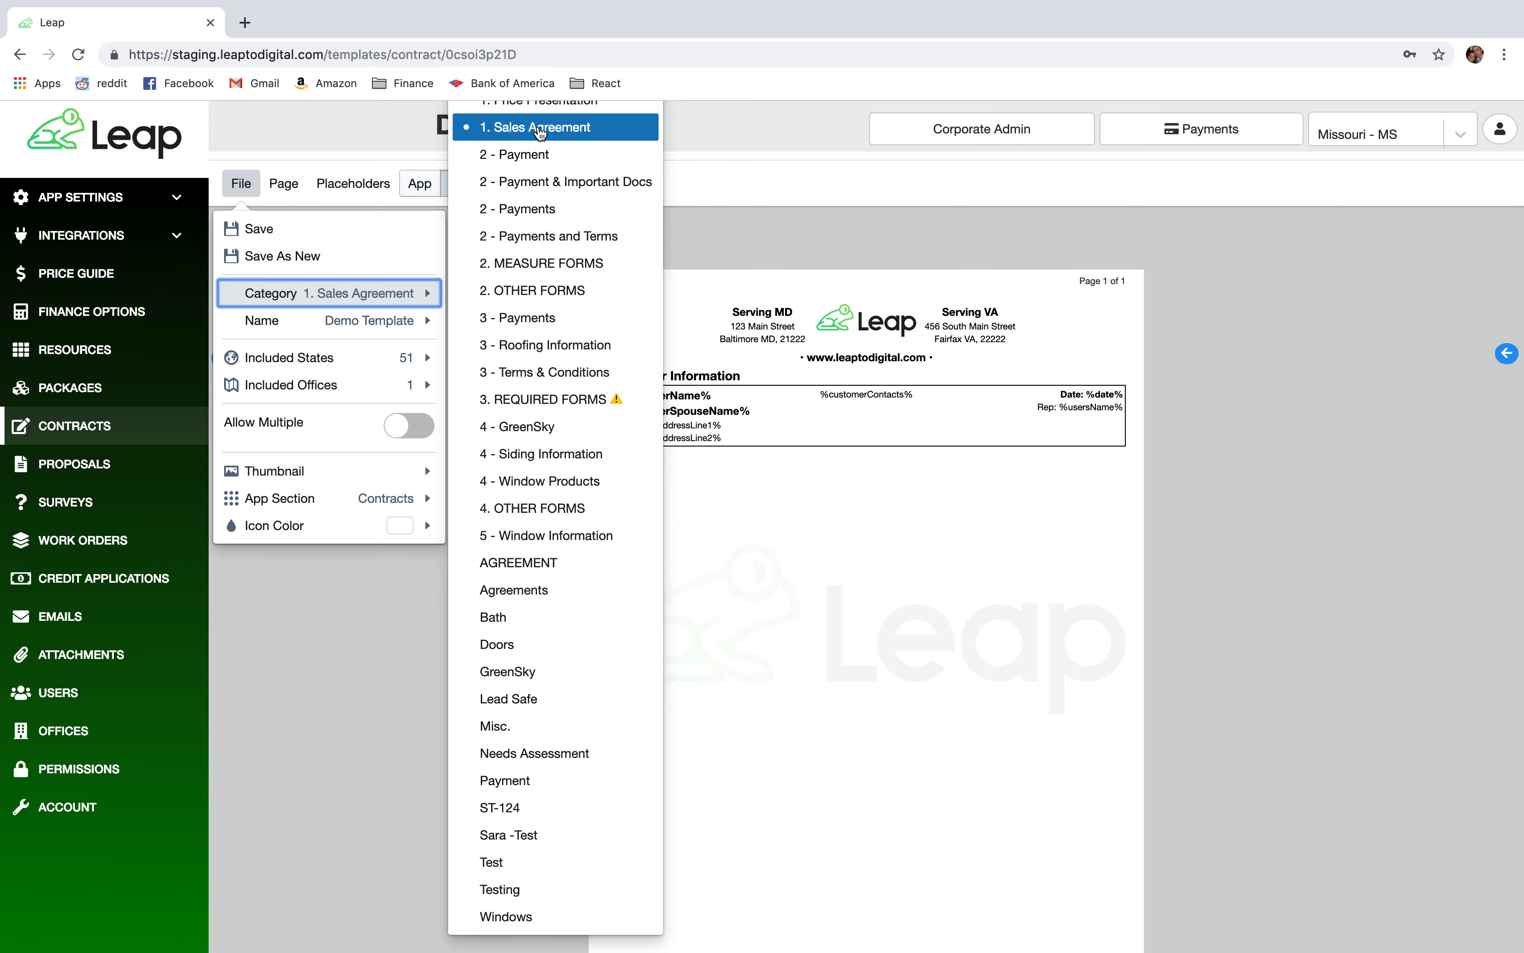
{"action": "left_click", "coordinate": [540, 129]}
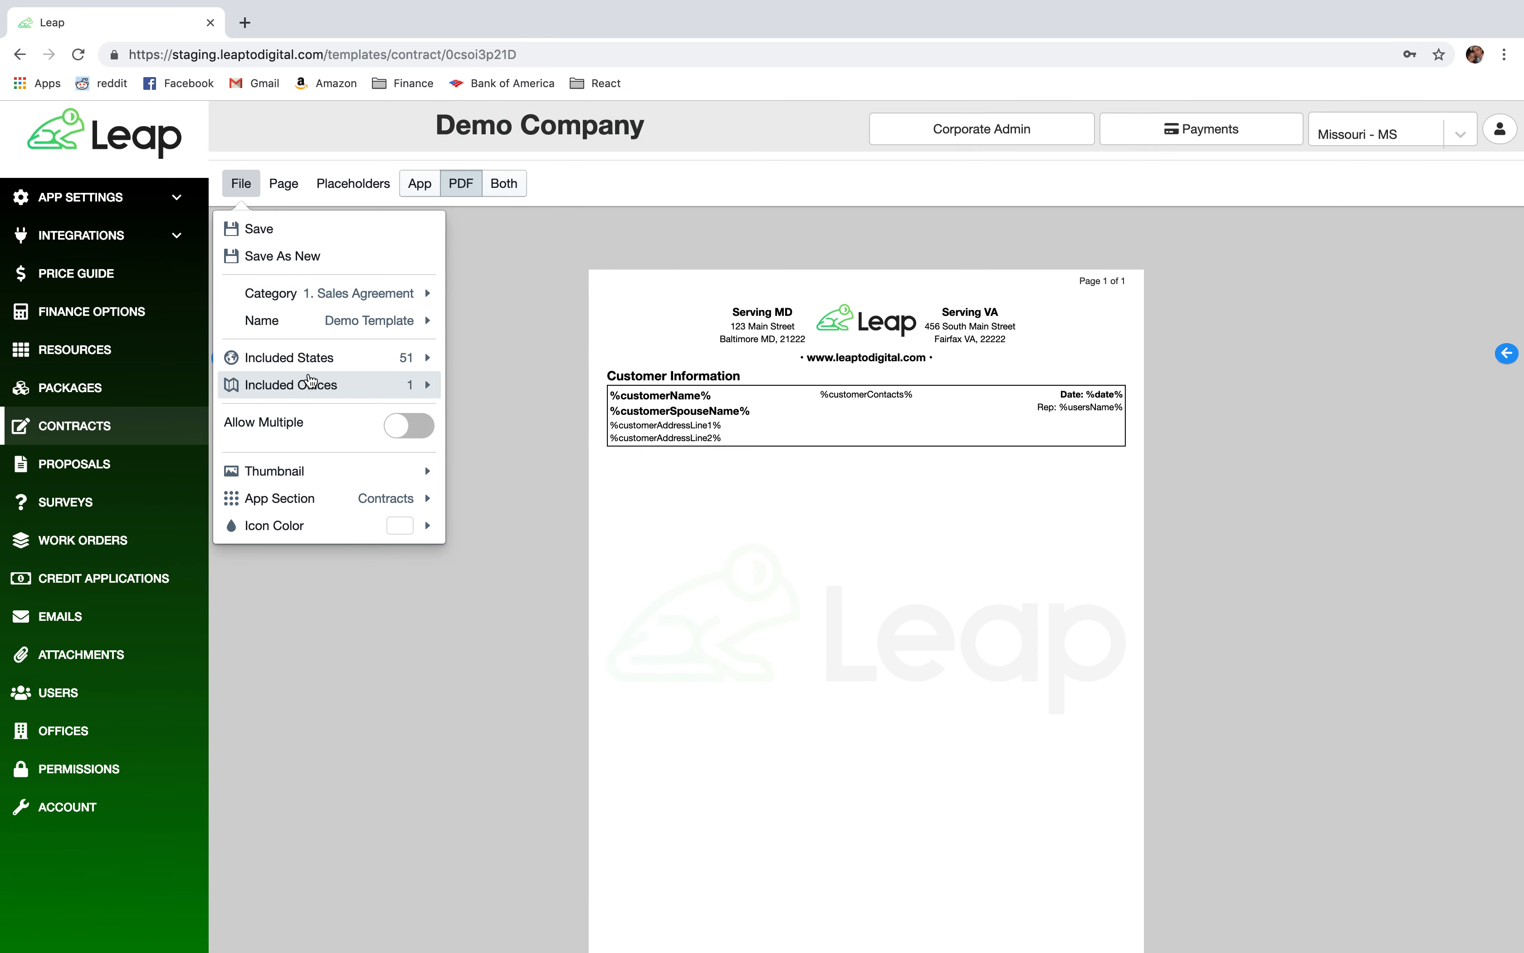
{"action": "left_click", "coordinate": [350, 293]}
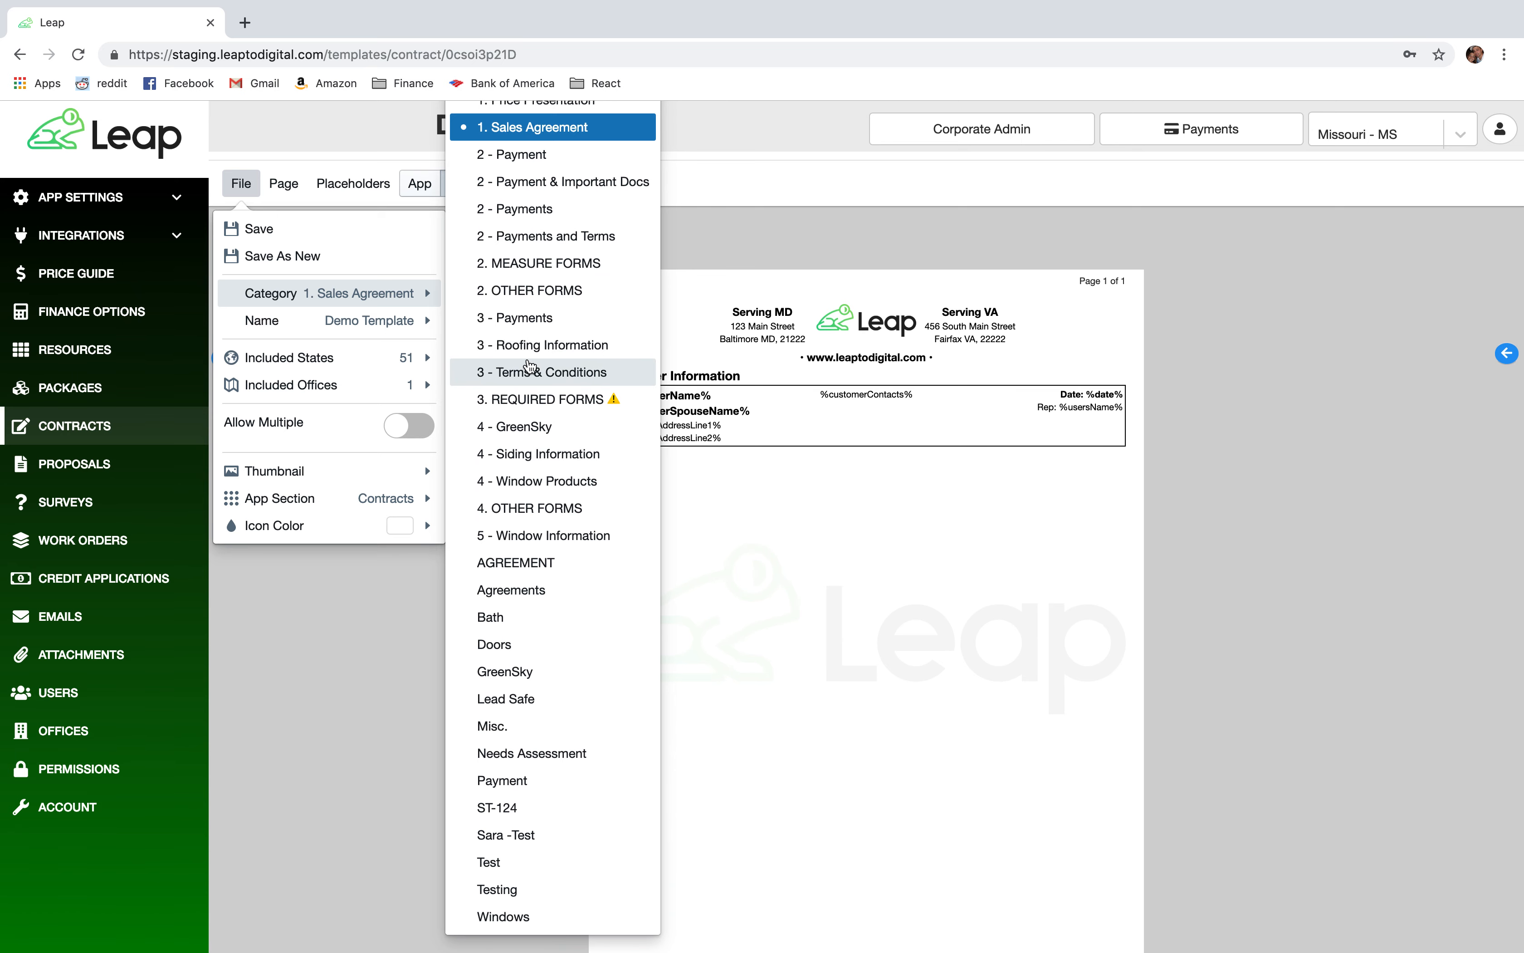
Rename the contract template as Demo Template 1 and save it
{"action": "mouse_move", "coordinate": [345, 364]}
{"action": "mouse_move", "coordinate": [358, 321]}
{"action": "left_click", "coordinate": [563, 332]}
{"action": "type", "text": "1"}
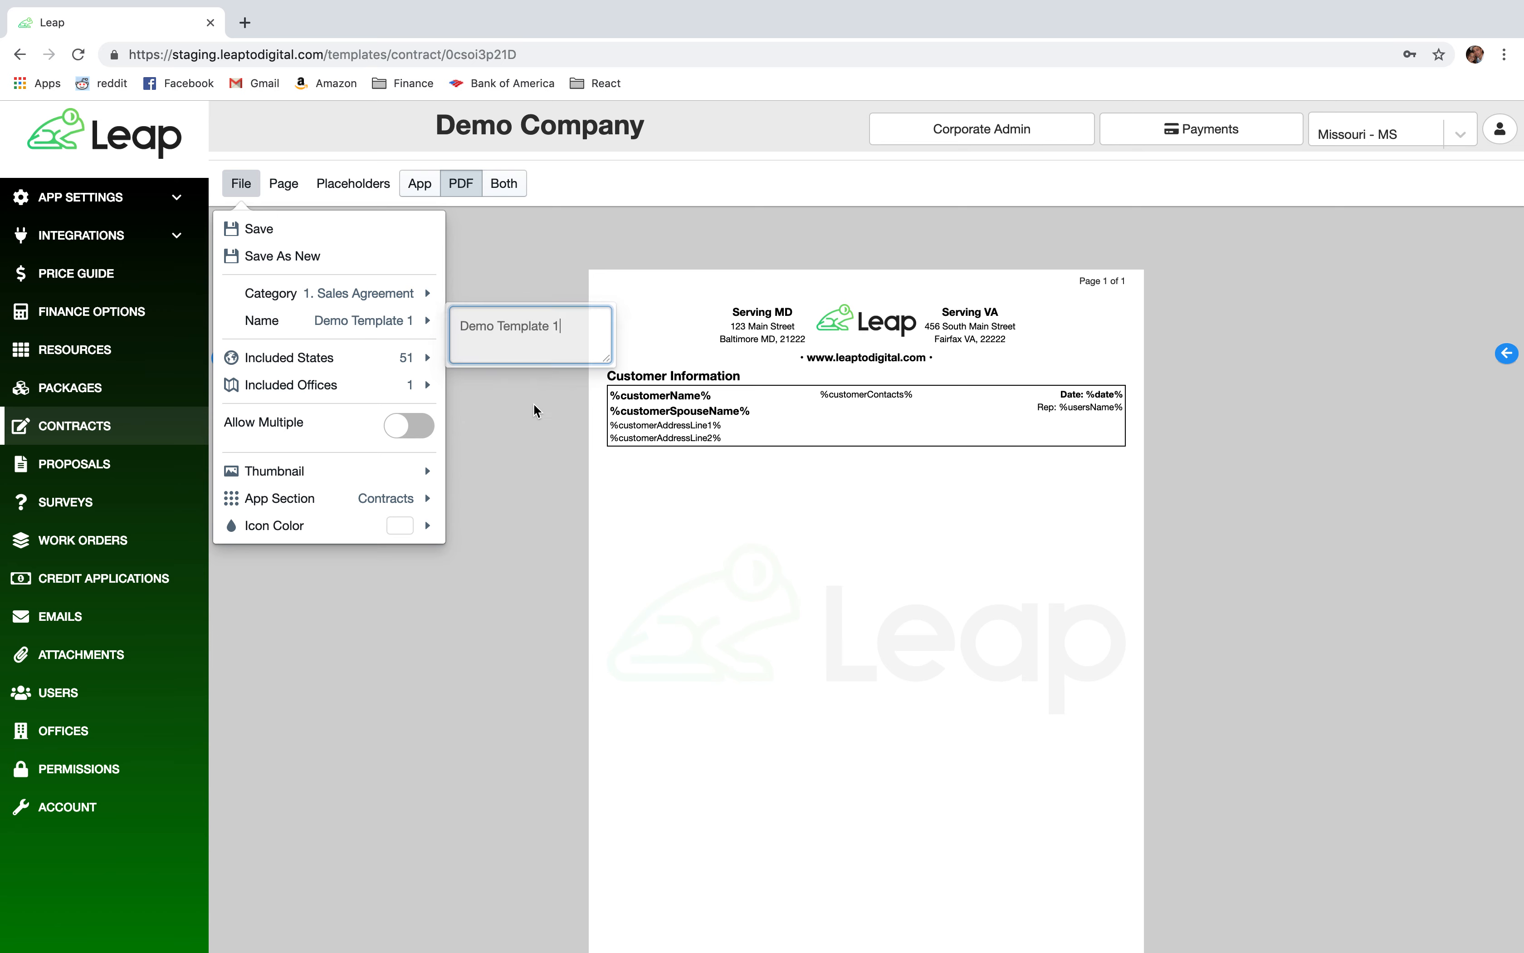
{"action": "left_click", "coordinate": [350, 231]}
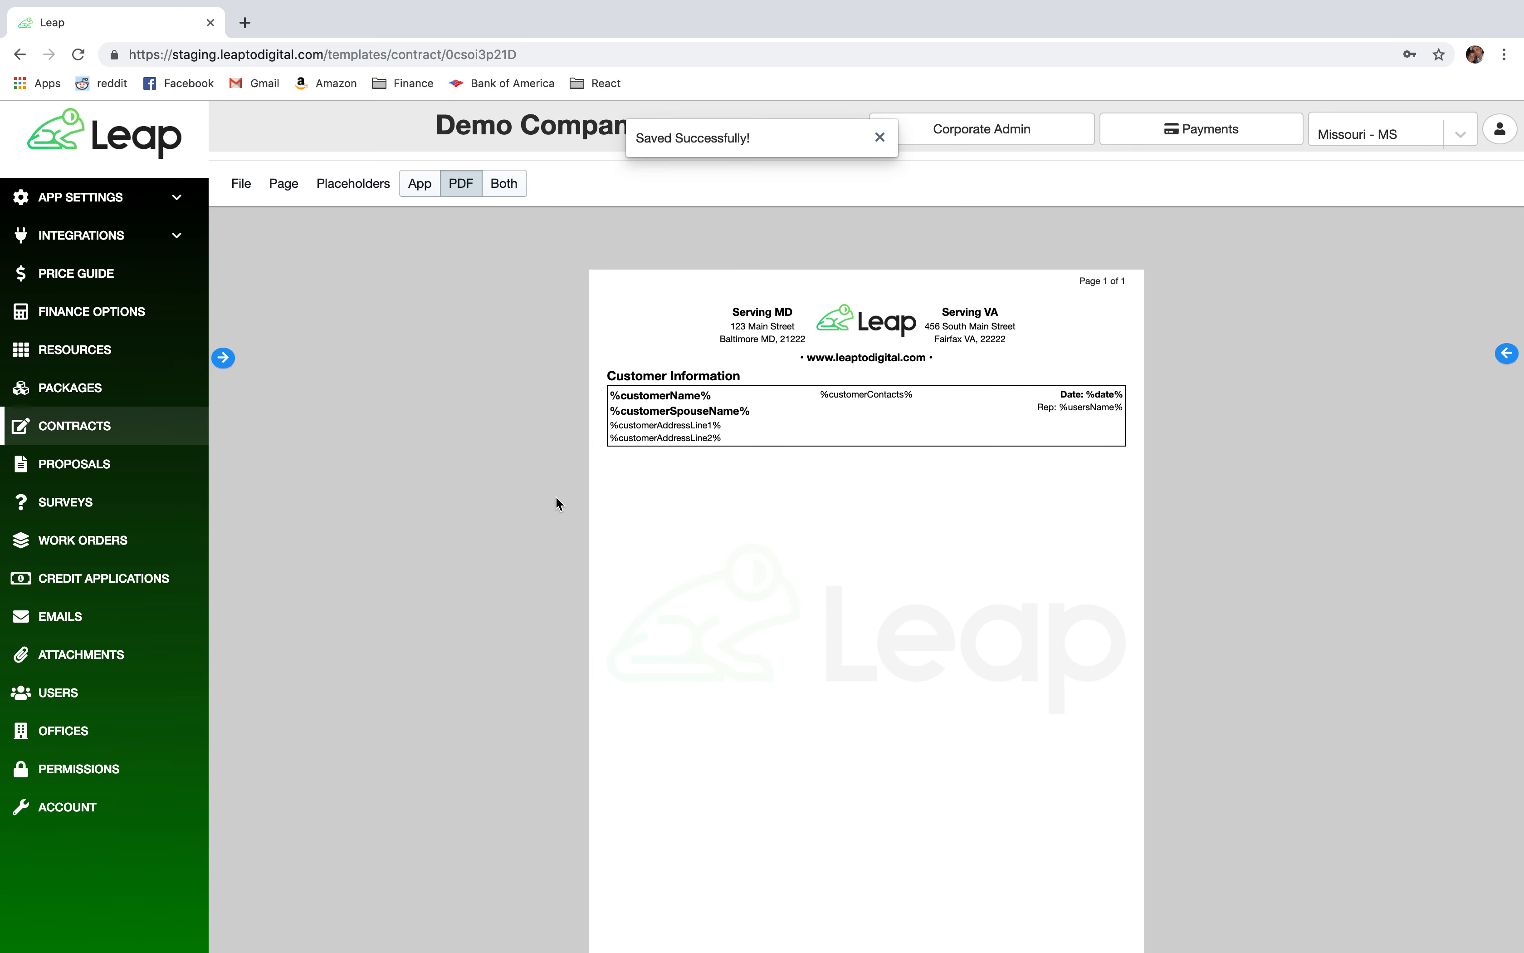
{"action": "left_click", "coordinate": [880, 136]}
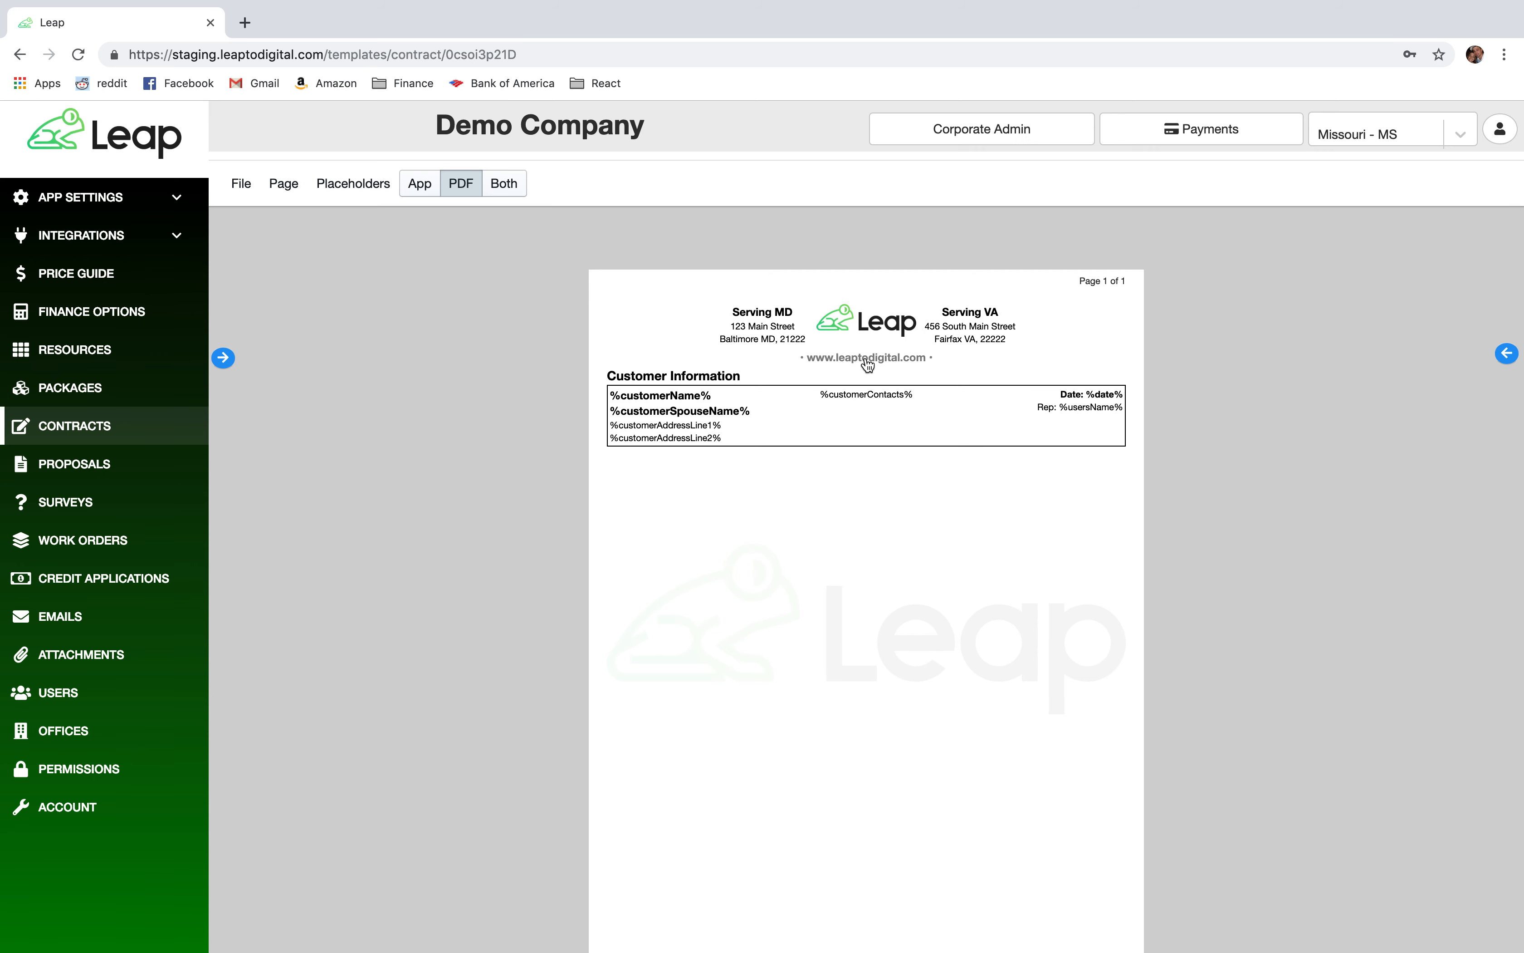
Clear all of the template's included states and include only CA
{"action": "left_click", "coordinate": [240, 184]}
{"action": "left_click", "coordinate": [290, 294]}
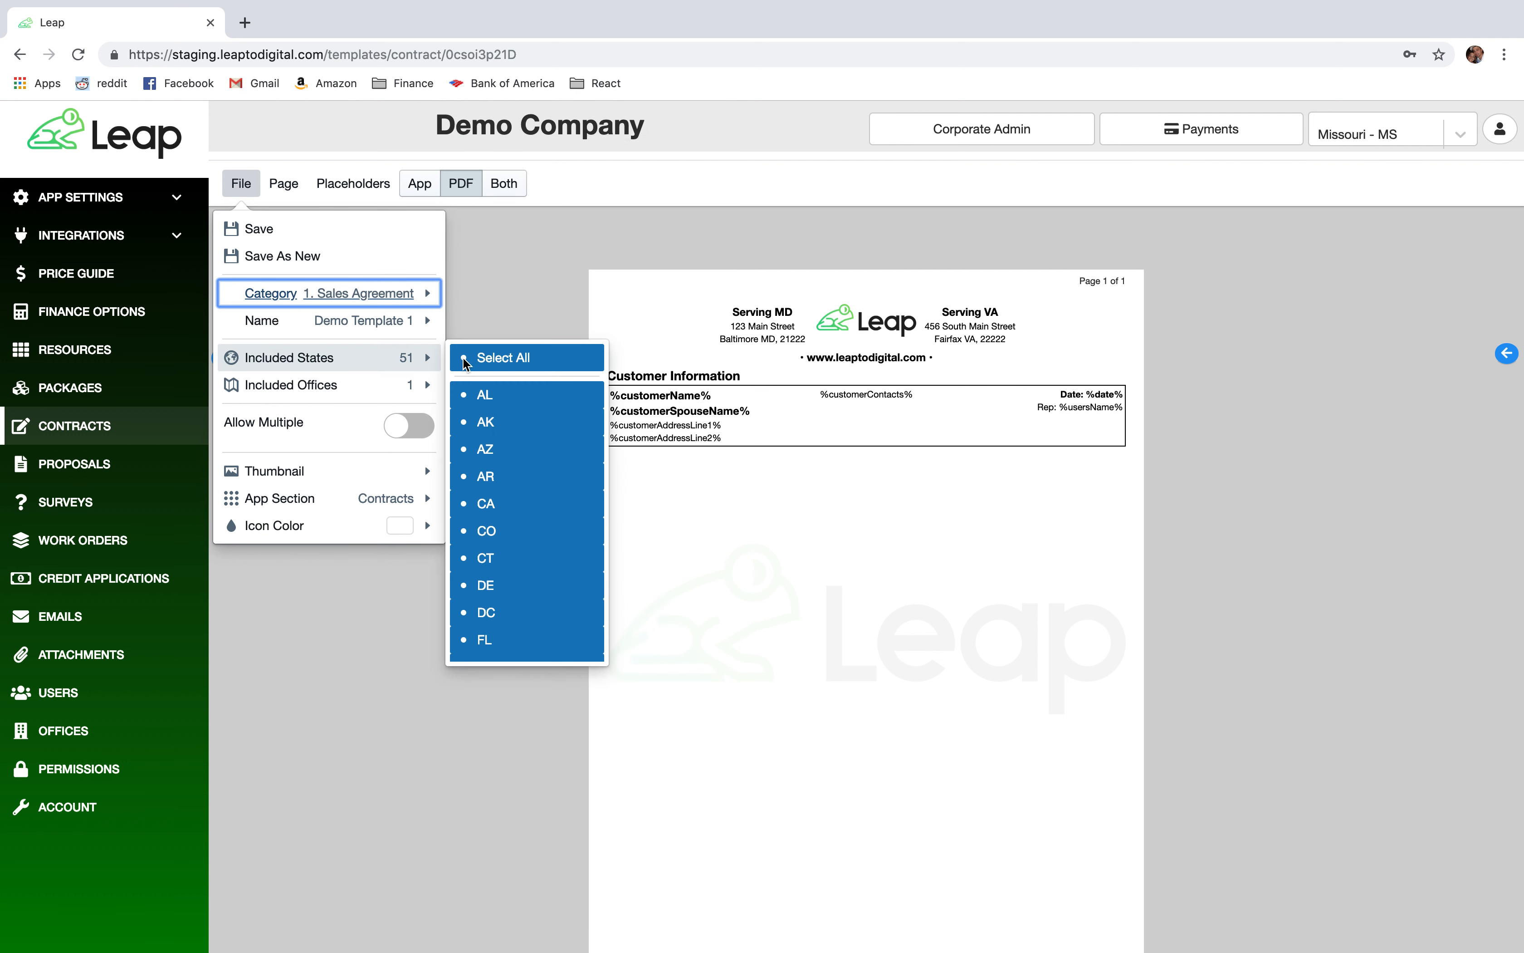
{"action": "left_click", "coordinate": [465, 364]}
{"action": "scroll", "coordinate": [535, 504], "scroll_direction": "down", "scroll_amount": 2}
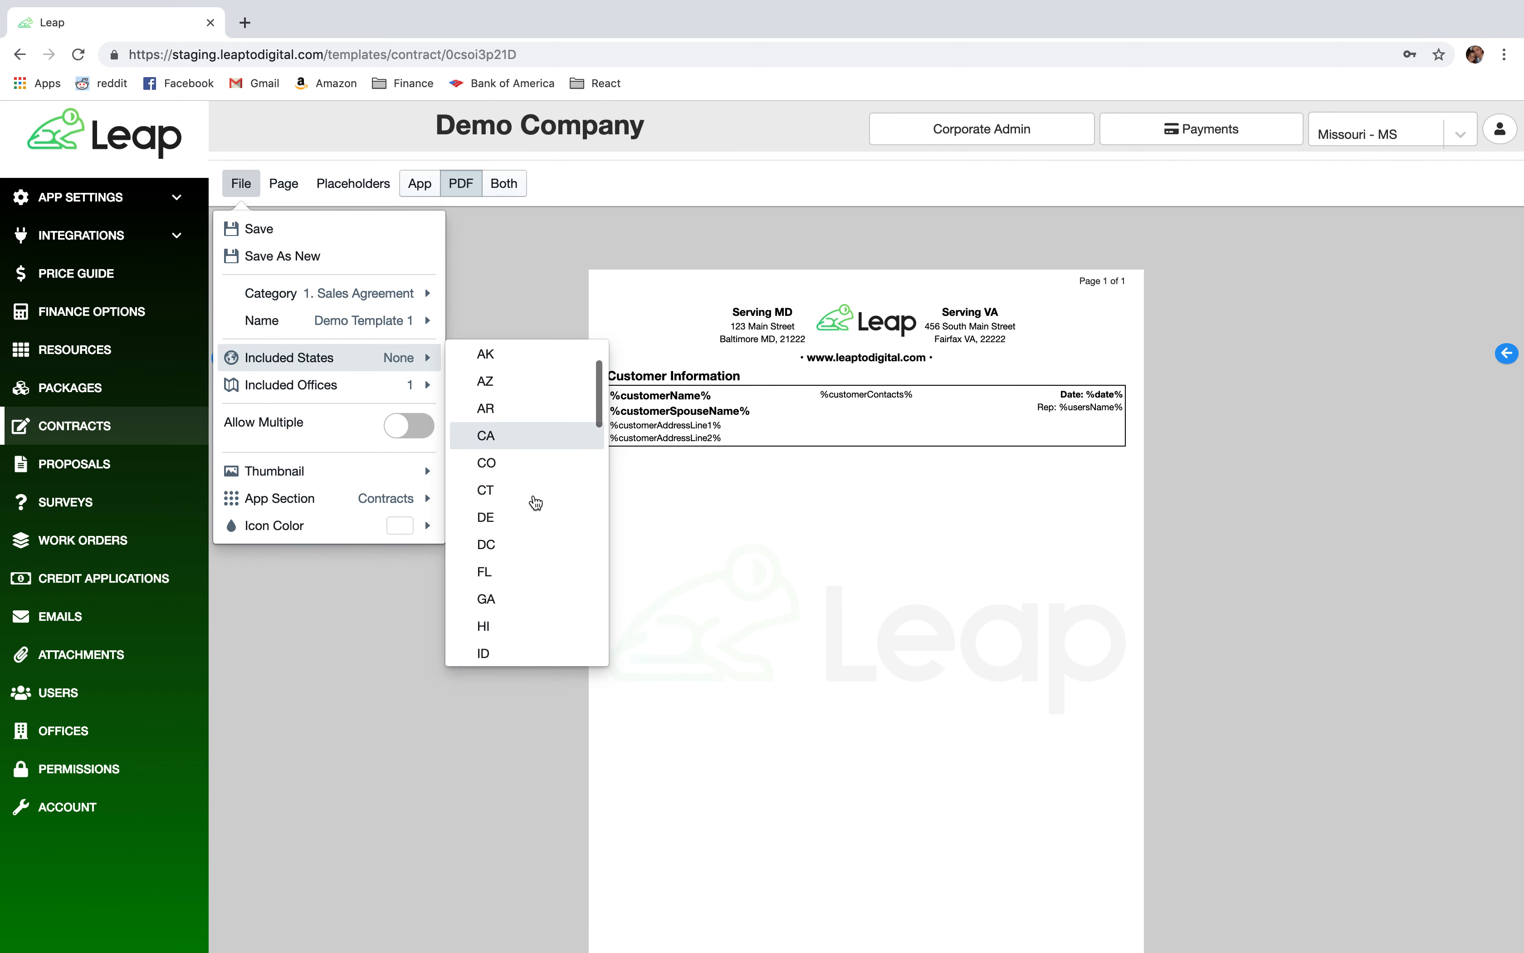
{"action": "left_click", "coordinate": [519, 445]}
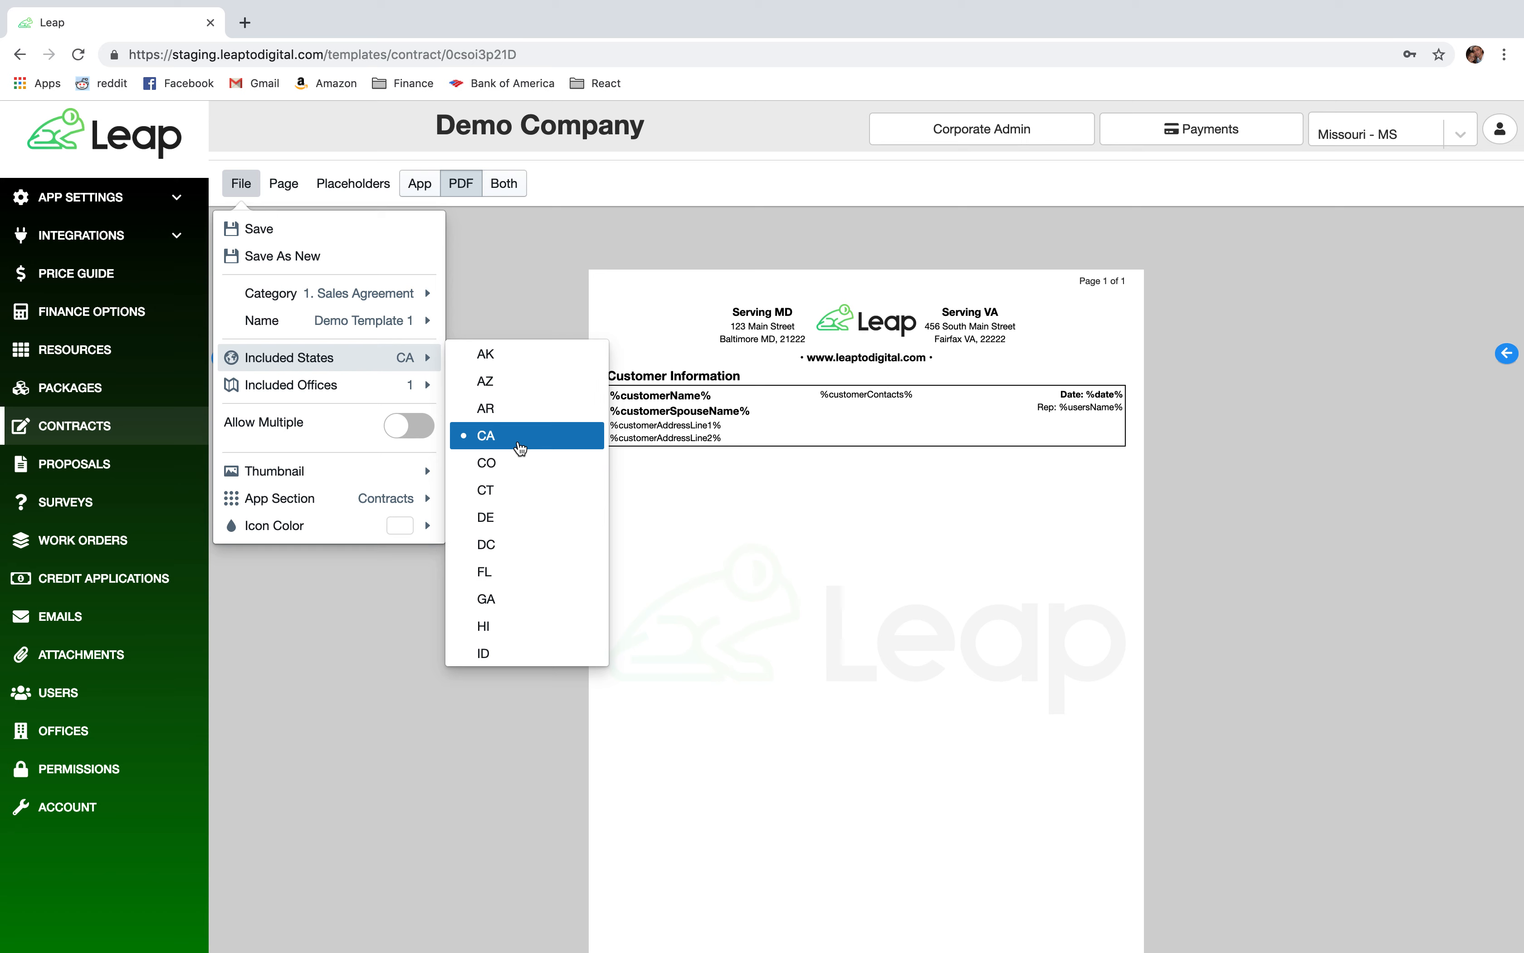
Include all states for the template and save it
{"action": "scroll", "coordinate": [520, 447], "scroll_direction": "up", "scroll_amount": 3}
{"action": "left_click", "coordinate": [509, 357]}
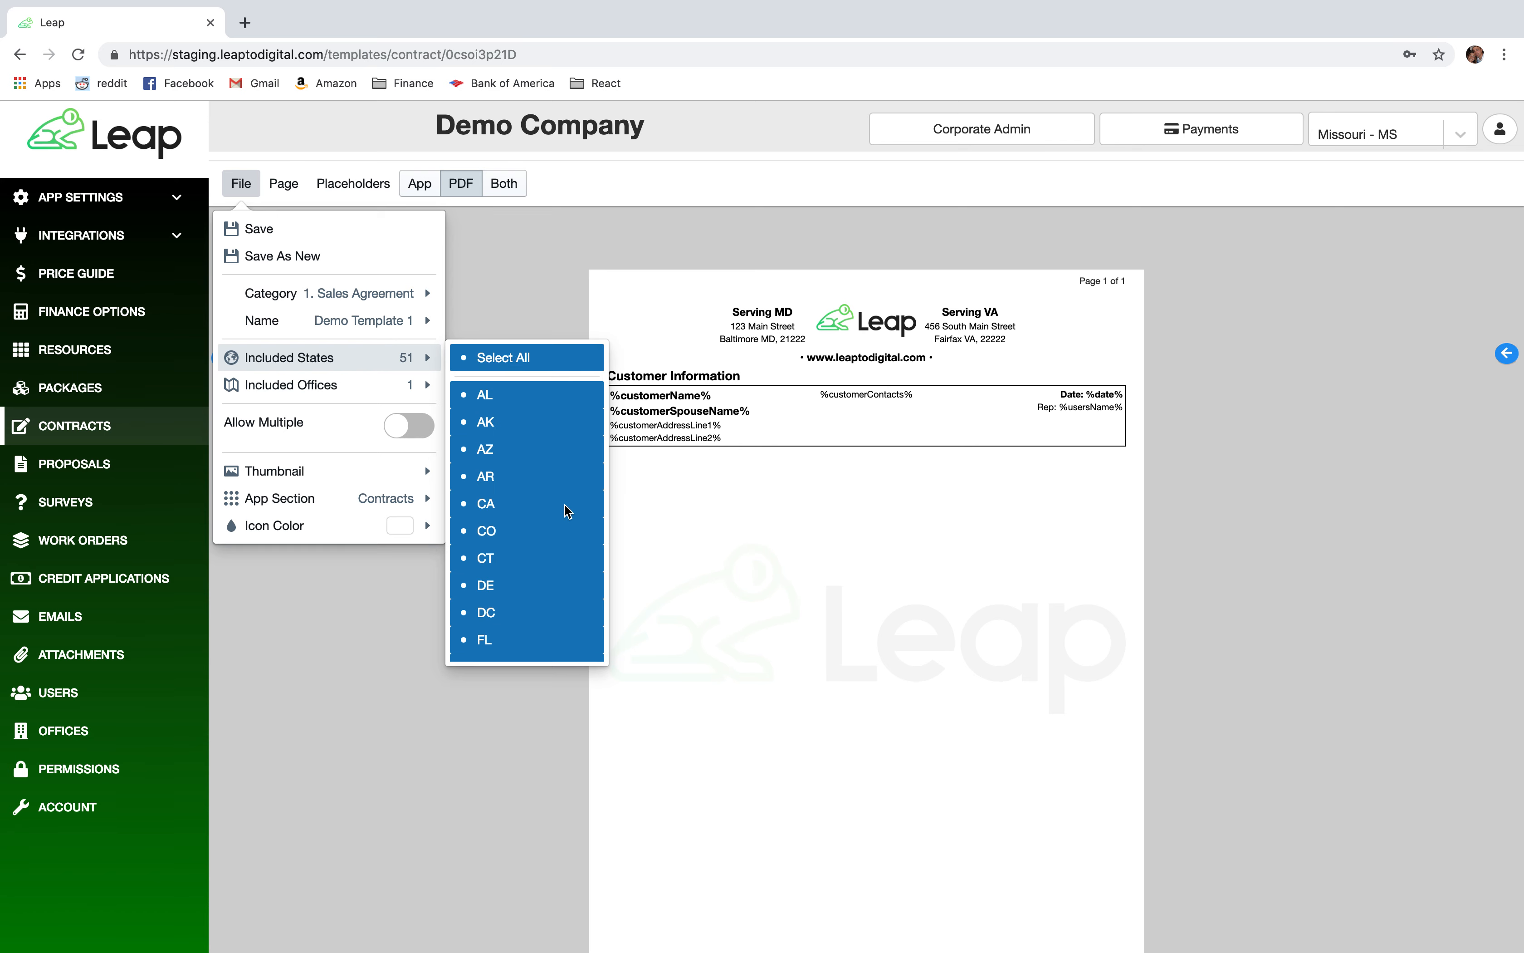
{"action": "scroll", "coordinate": [556, 502], "scroll_direction": "down", "scroll_amount": 5}
{"action": "scroll", "coordinate": [557, 502], "scroll_direction": "up", "scroll_amount": 5}
{"action": "left_click", "coordinate": [408, 368]}
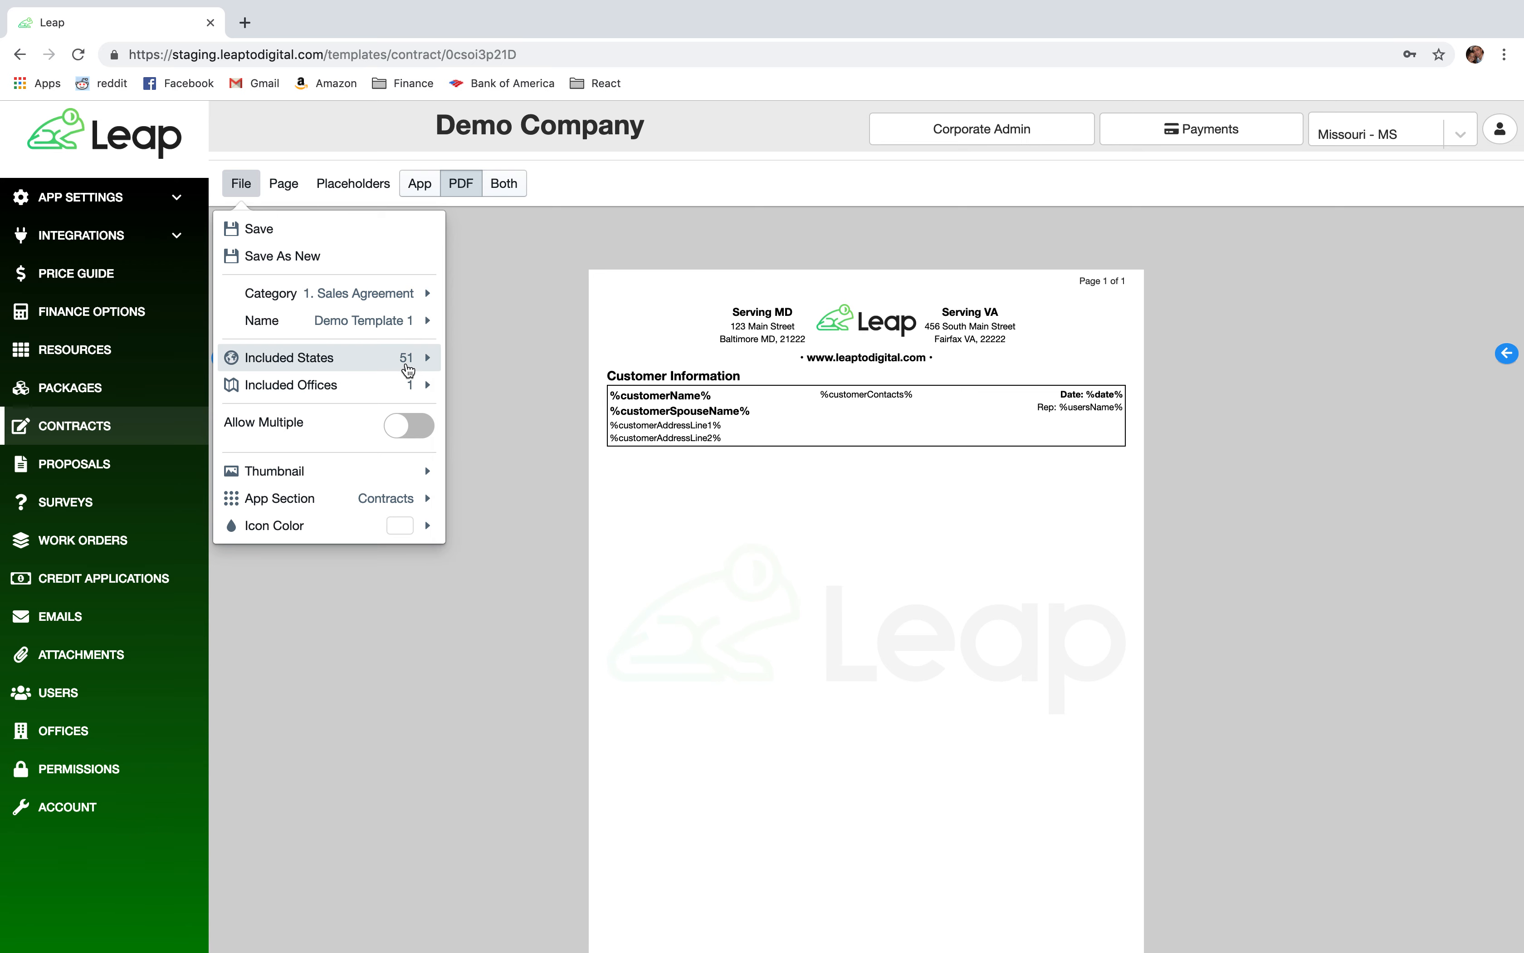
{"action": "mouse_move", "coordinate": [408, 390]}
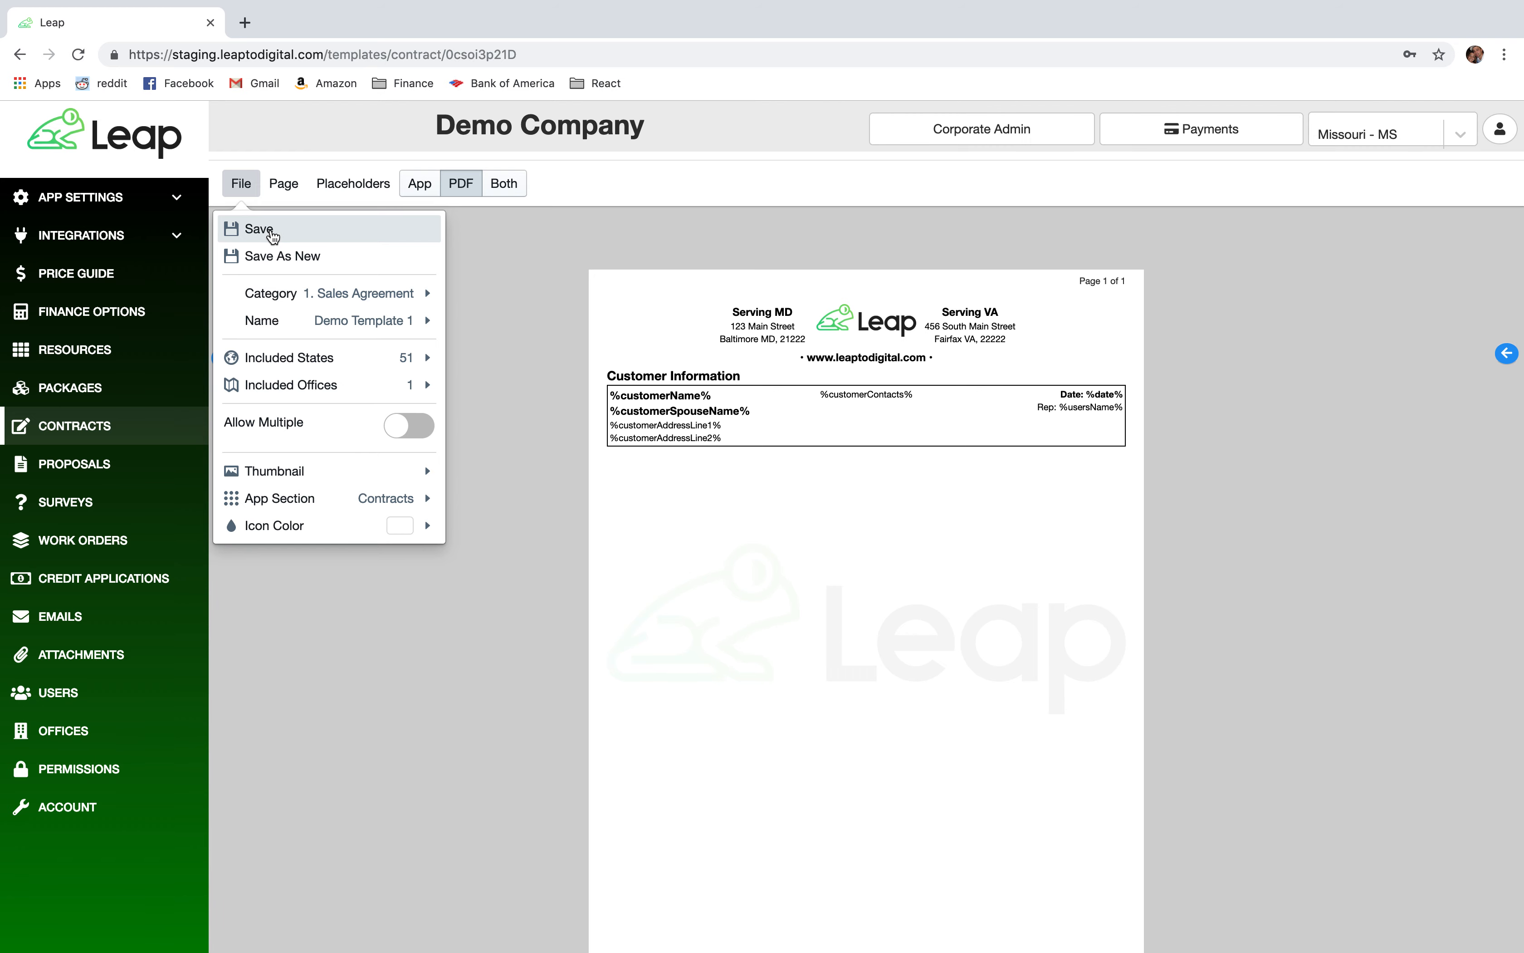
{"action": "left_click", "coordinate": [272, 235]}
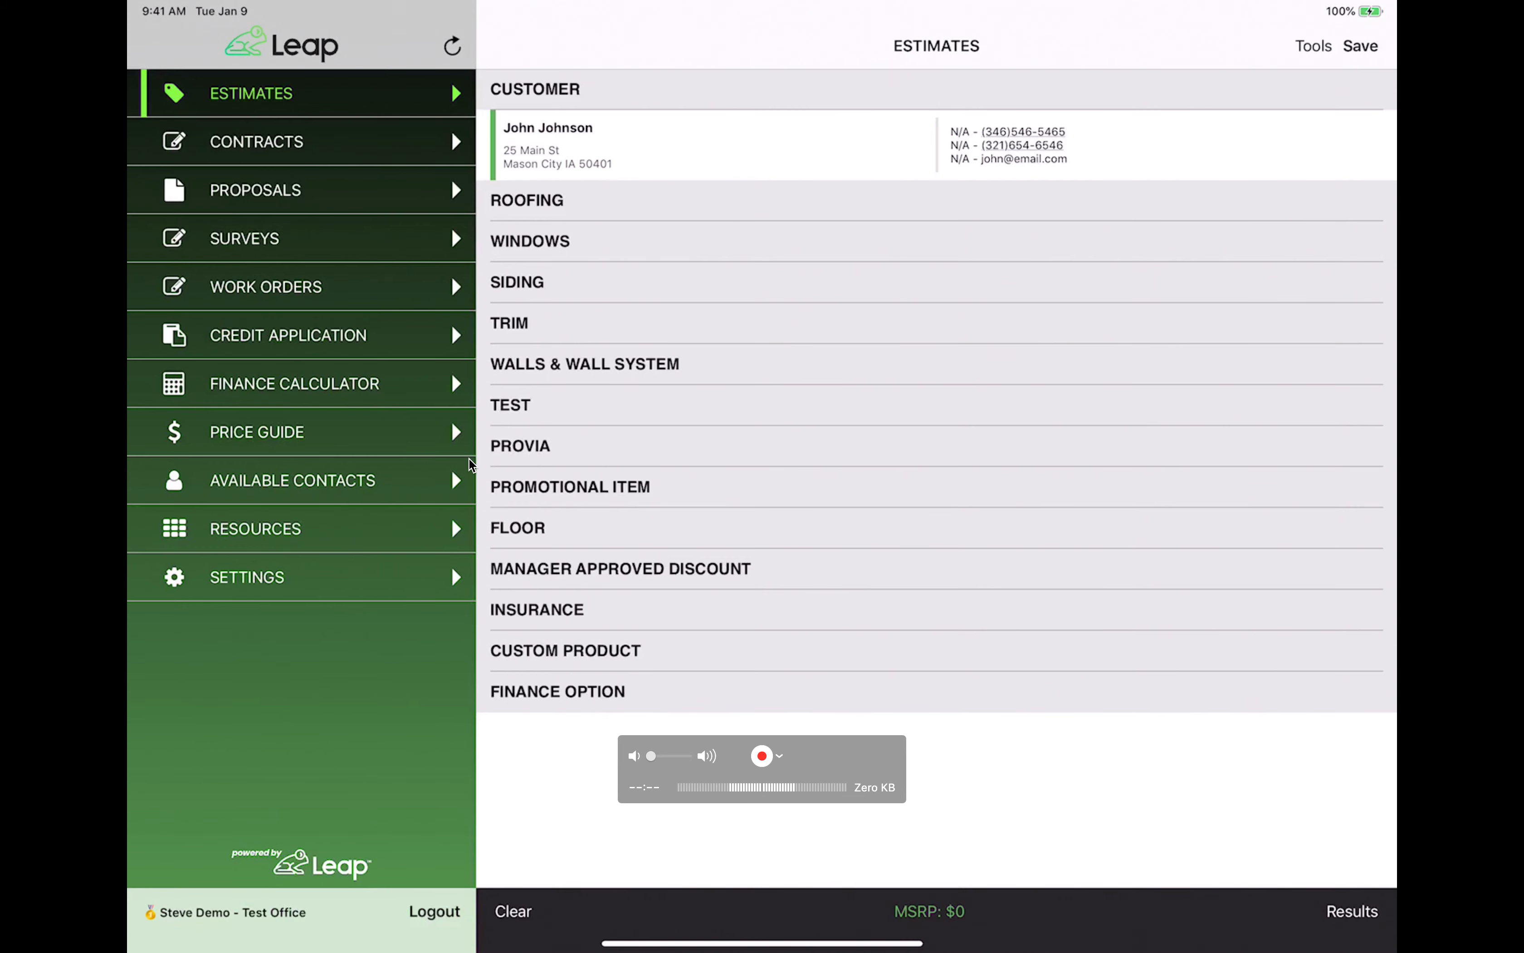
In the Leap tablet app, refresh the contracts list and preview Demo Template 1 for the current customer
{"action": "left_click", "coordinate": [260, 143]}
{"action": "left_click", "coordinate": [1377, 921]}
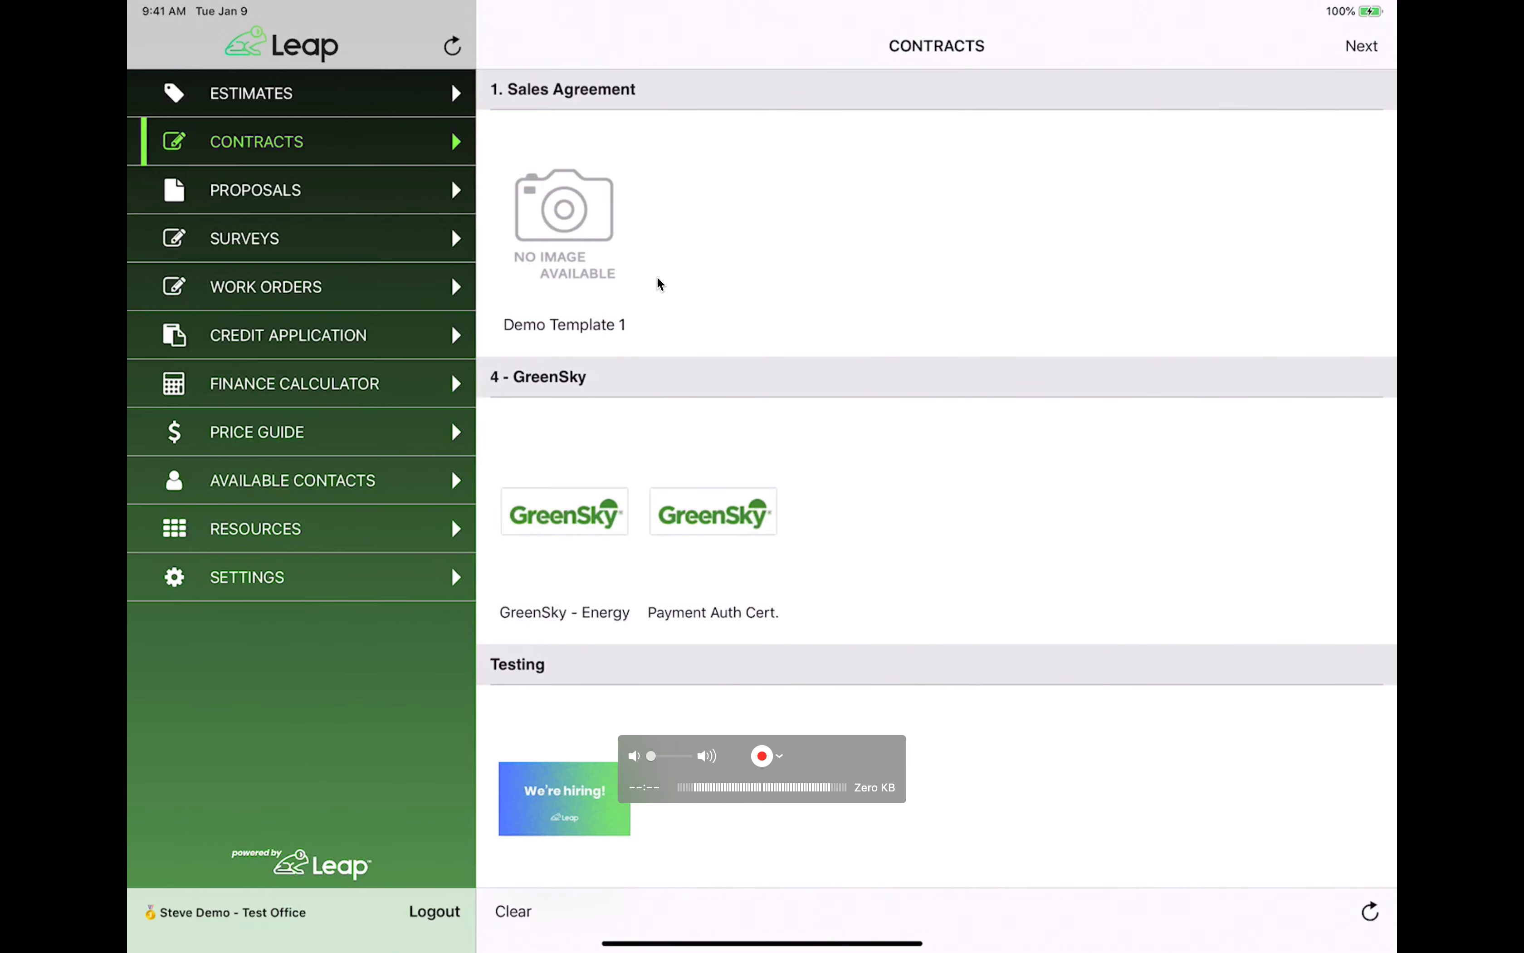
{"action": "left_click", "coordinate": [576, 258]}
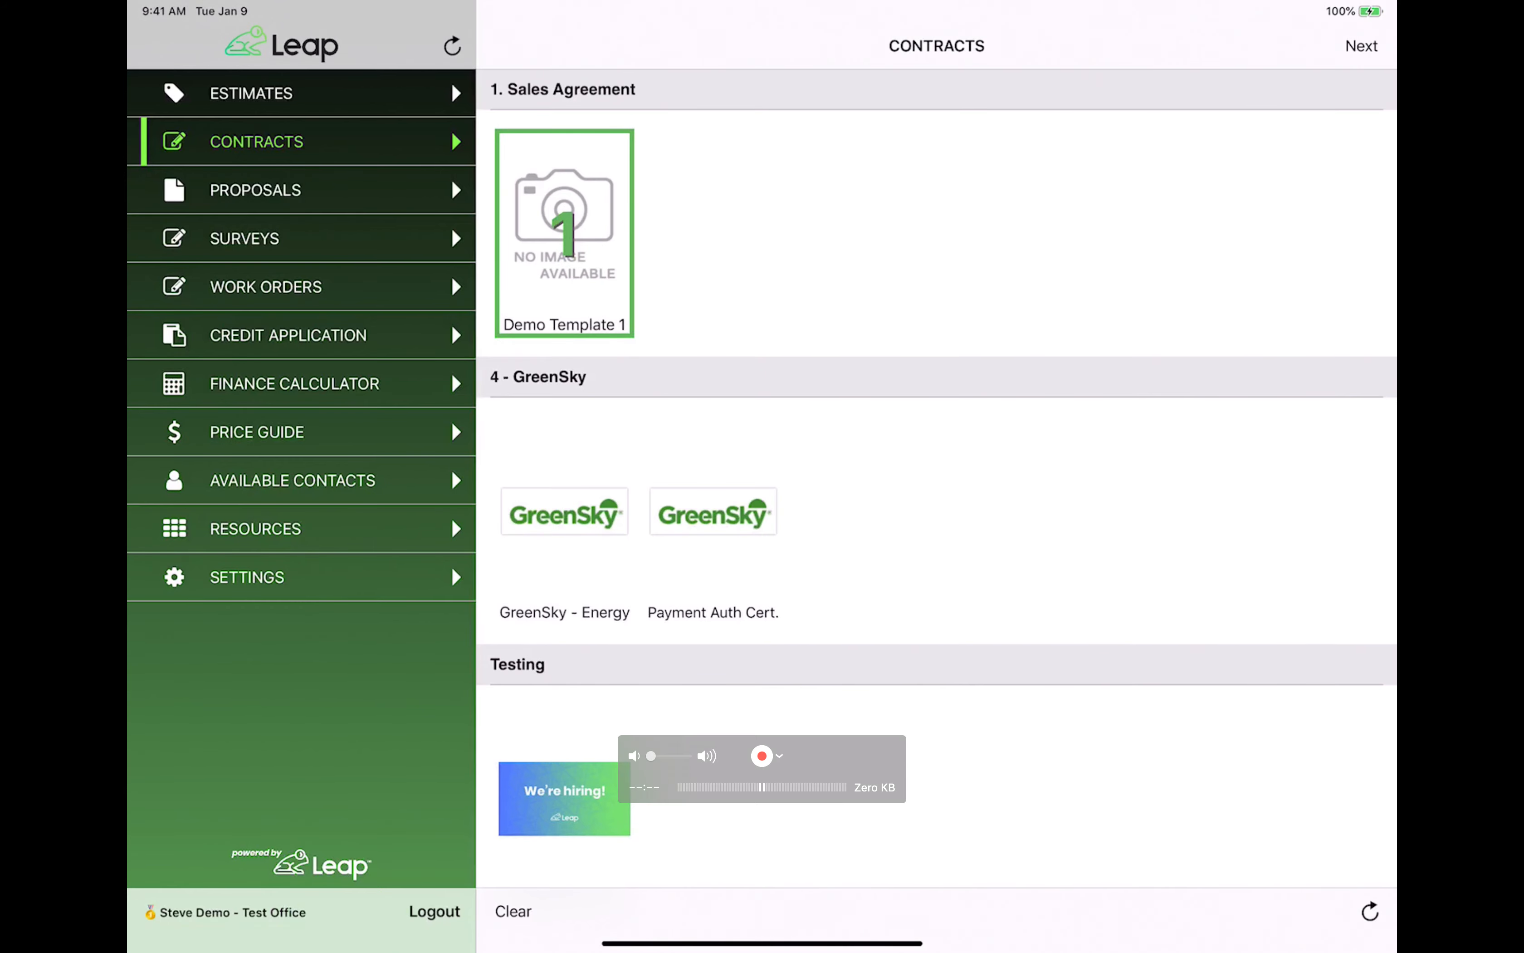
{"action": "left_click", "coordinate": [1361, 45]}
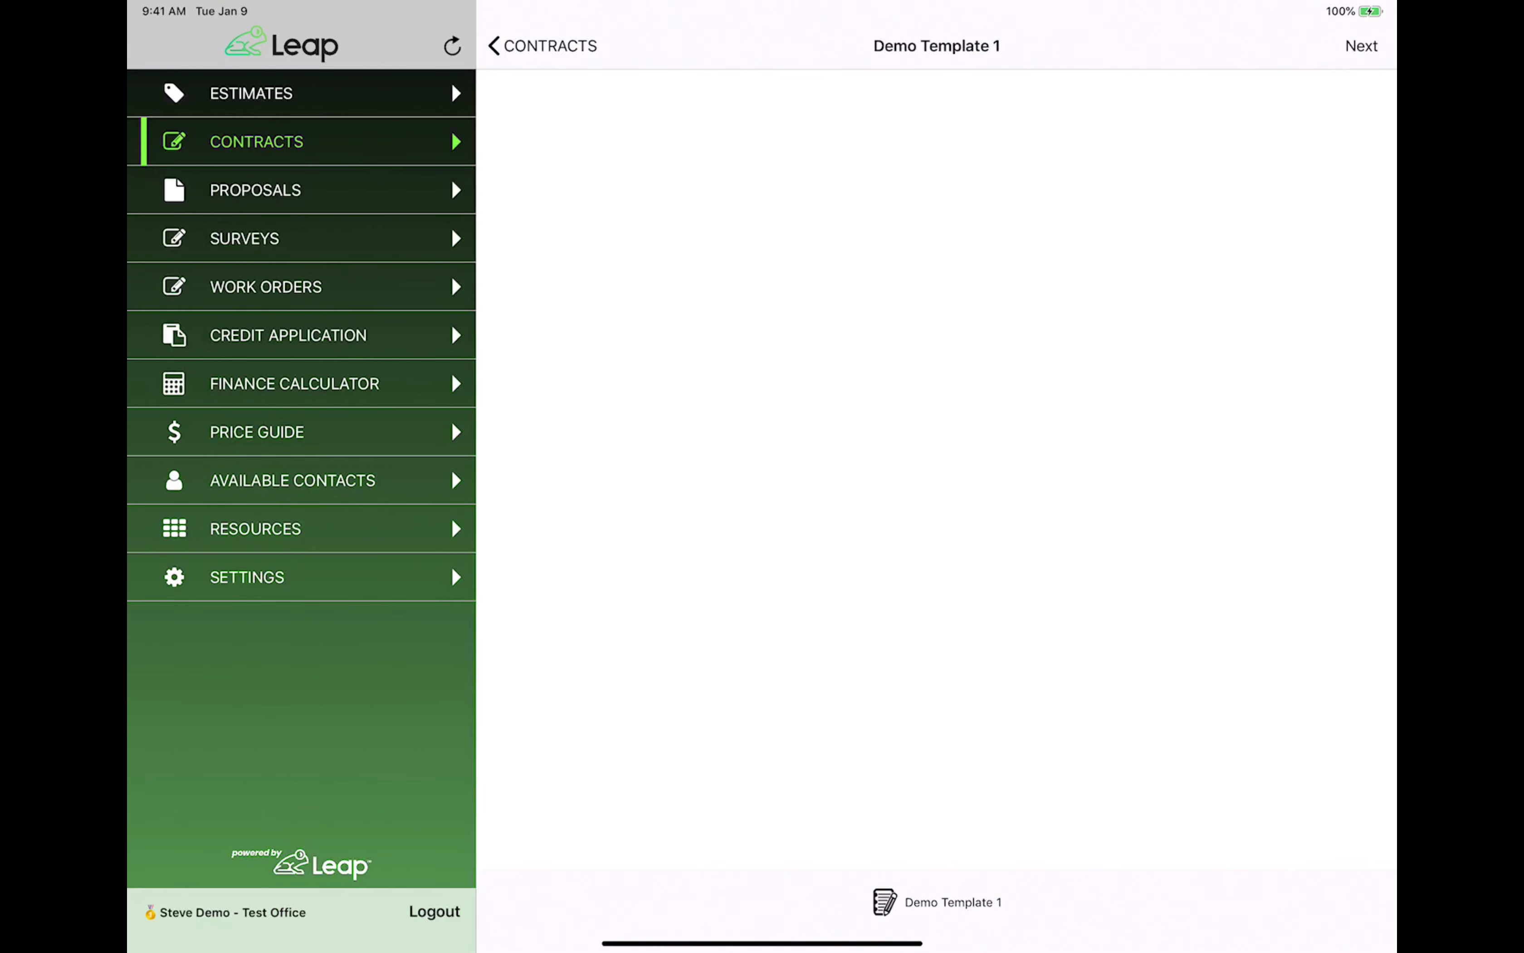
{"action": "mouse_move", "coordinate": [1211, 485]}
{"action": "left_mouse_down"}
{"action": "mouse_move", "coordinate": [1202, 518]}
{"action": "mouse_move", "coordinate": [1231, 394]}
{"action": "mouse_move", "coordinate": [1201, 444]}
{"action": "left_mouse_up"}
{"action": "left_click", "coordinate": [1360, 46]}
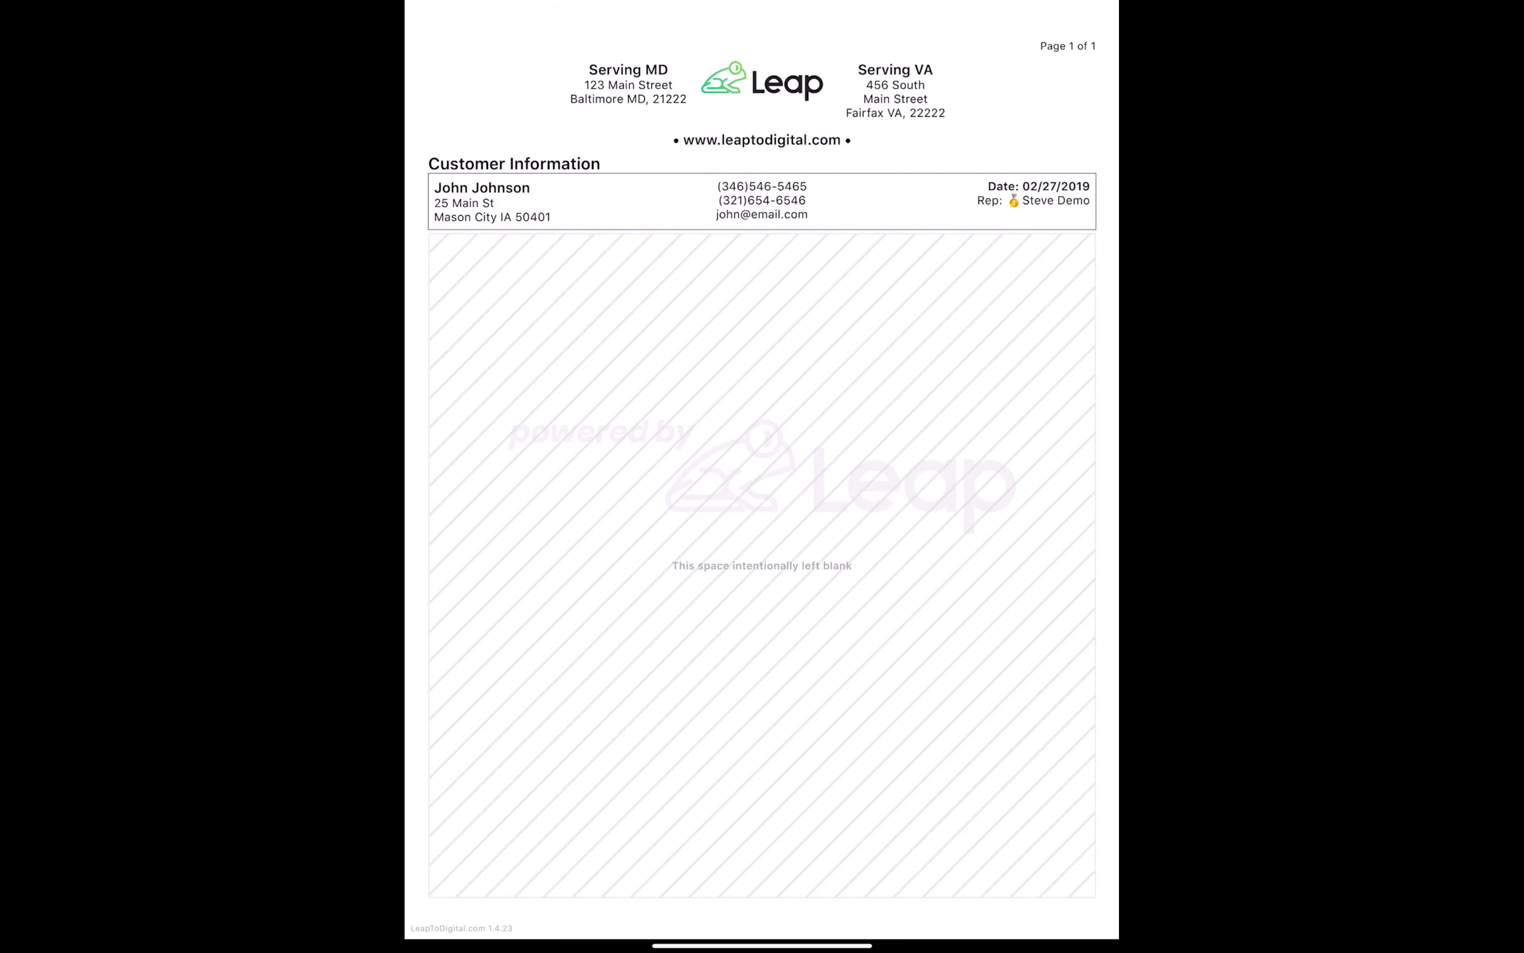
{"action": "mouse_move", "coordinate": [530, 167]}
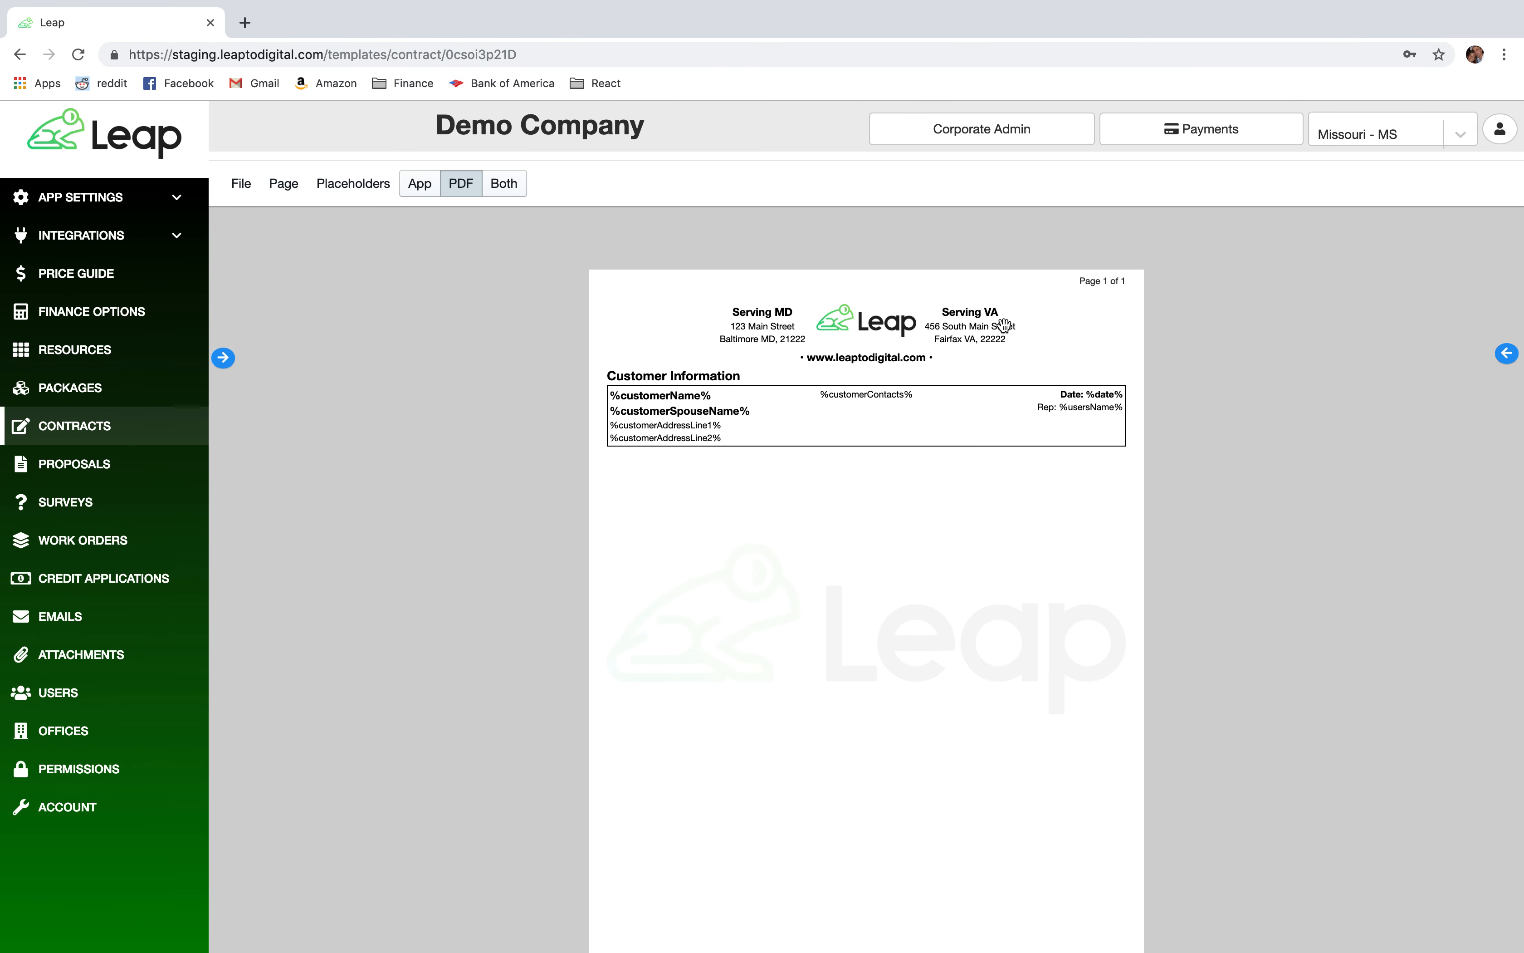
Back in the web template editor, abbreviate "Street" to "St" in the Serving VA address line and save the template
{"action": "double_click", "coordinate": [1003, 324]}
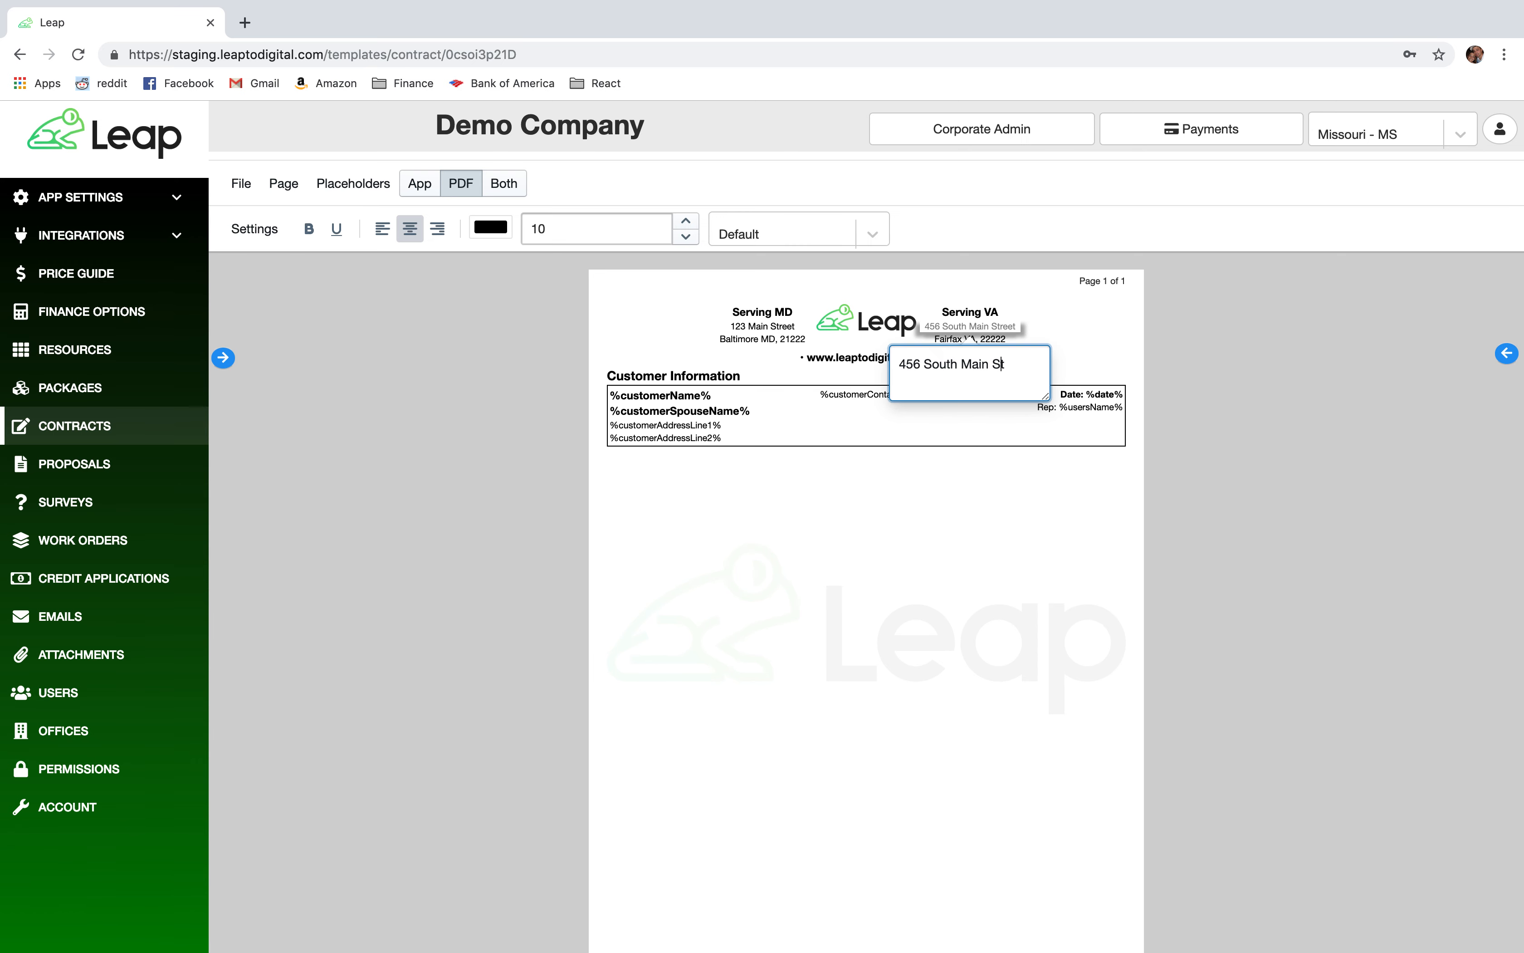
{"action": "left_click", "coordinate": [783, 488]}
{"action": "left_click", "coordinate": [242, 193]}
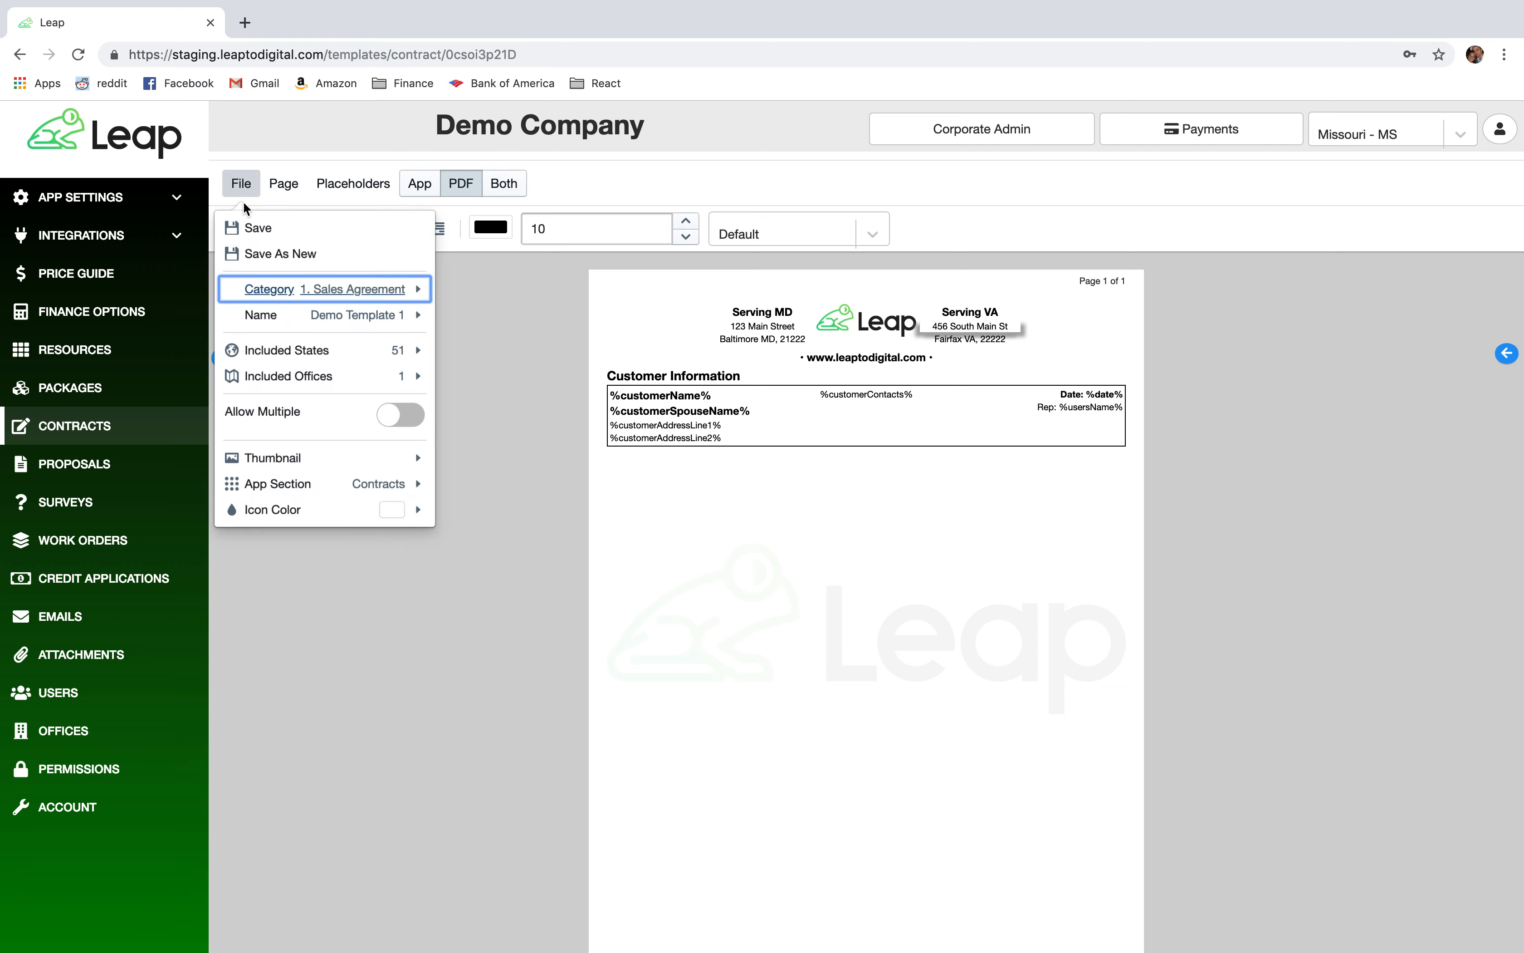
{"action": "left_click", "coordinate": [255, 228]}
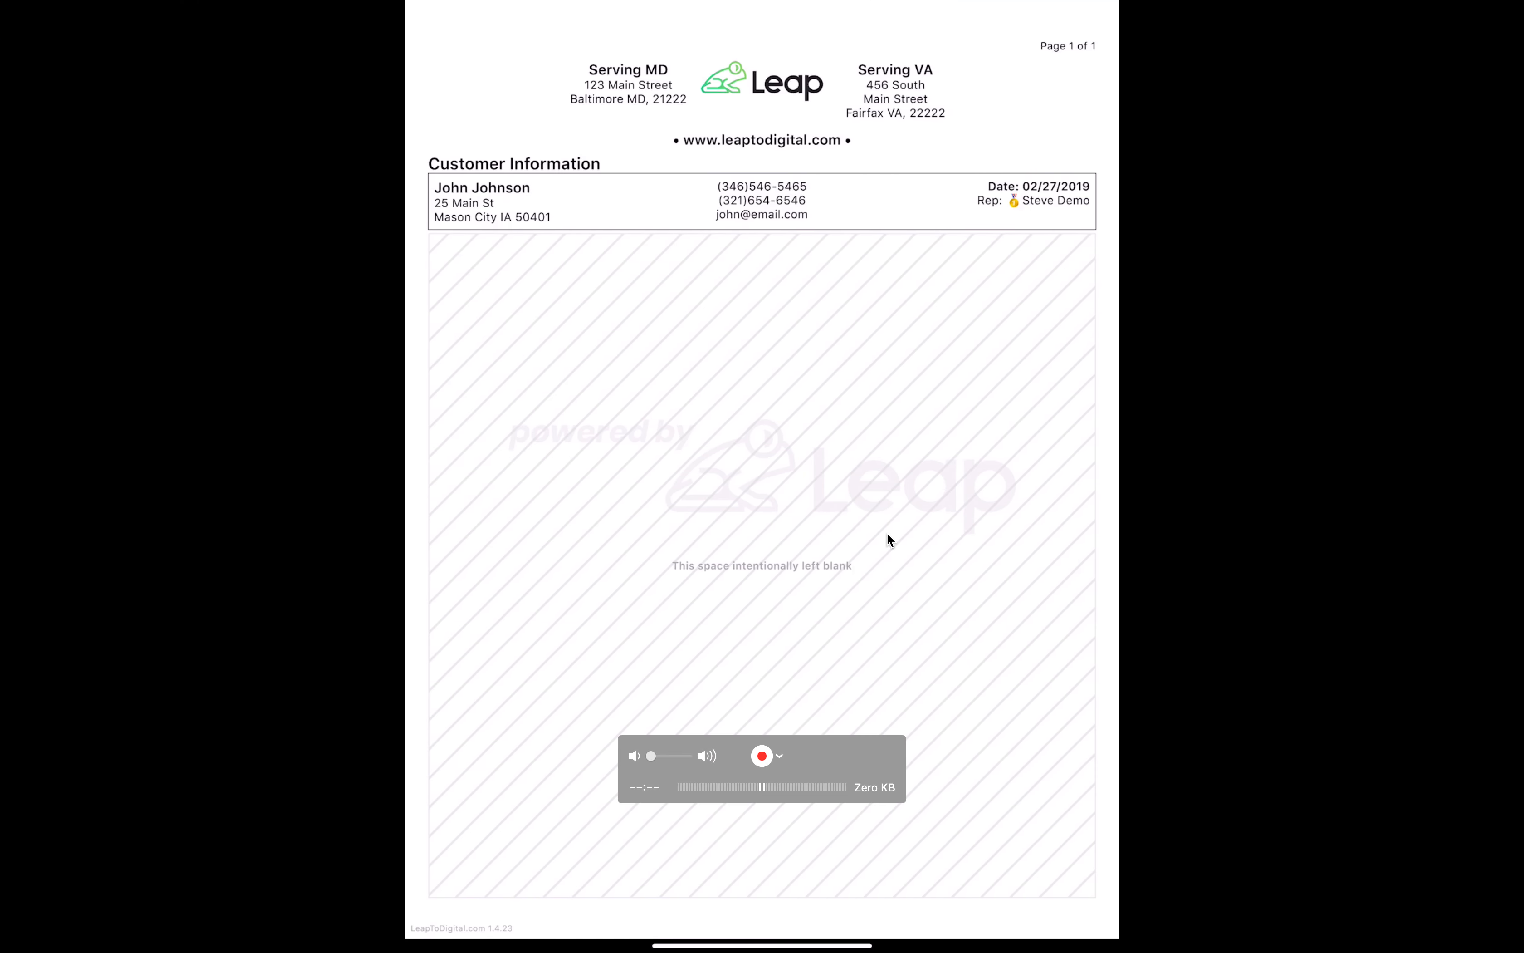
In the Leap tablet app, return to the contracts list and preview Demo Template 1 again to check the header layout
{"action": "left_click", "coordinate": [827, 658]}
{"action": "left_click", "coordinate": [420, 22]}
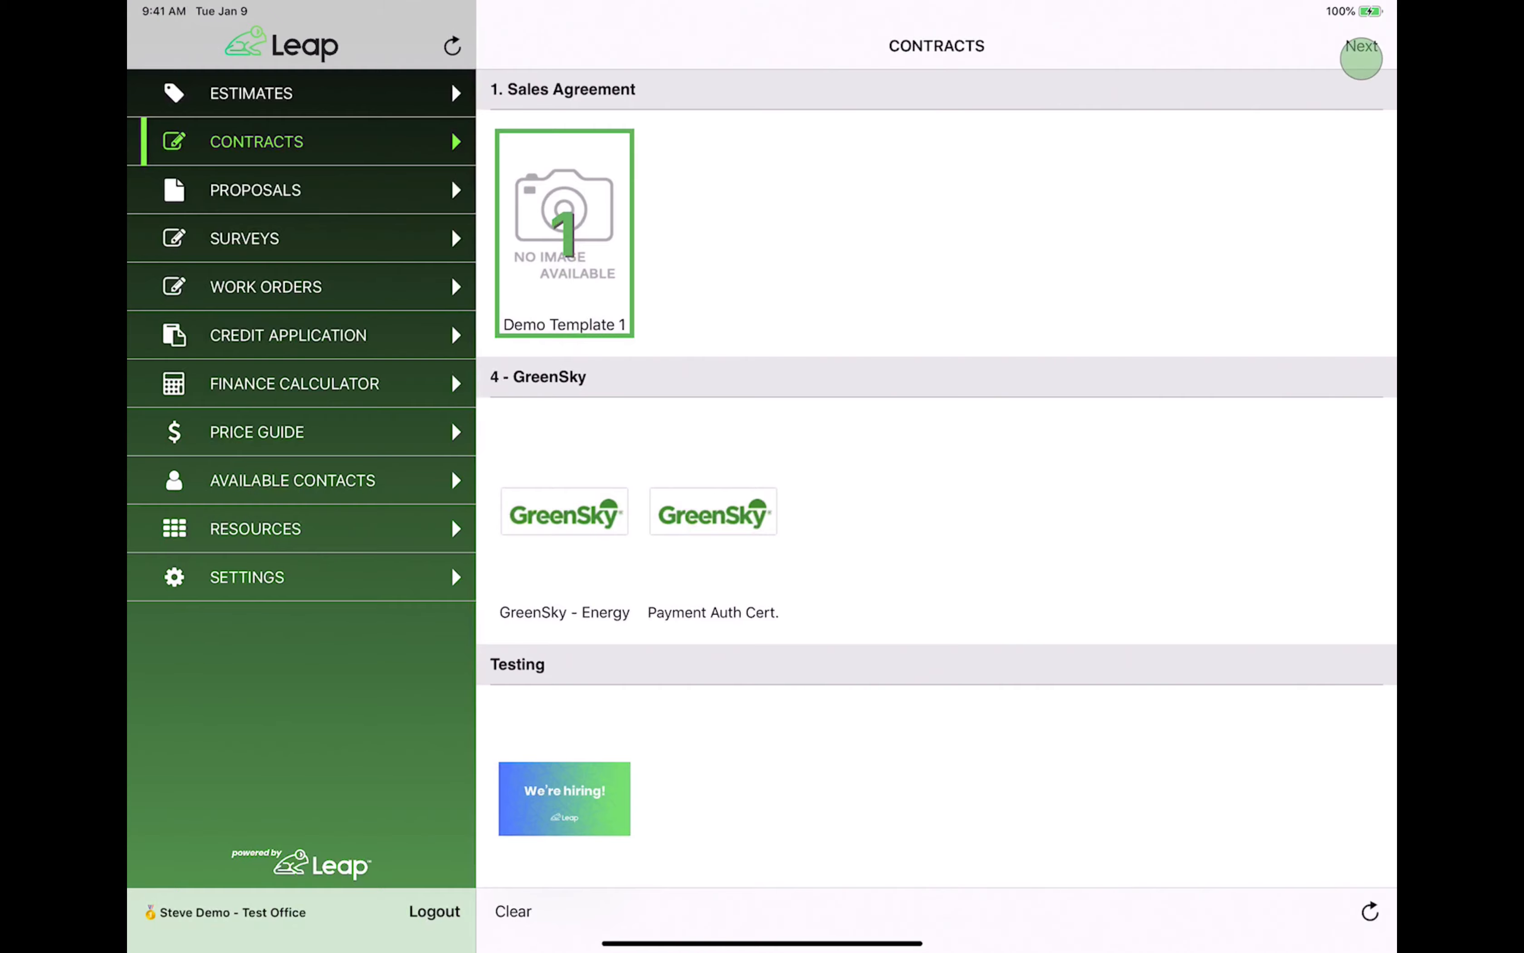
{"action": "left_click", "coordinate": [565, 214]}
{"action": "left_click", "coordinate": [1099, 46]}
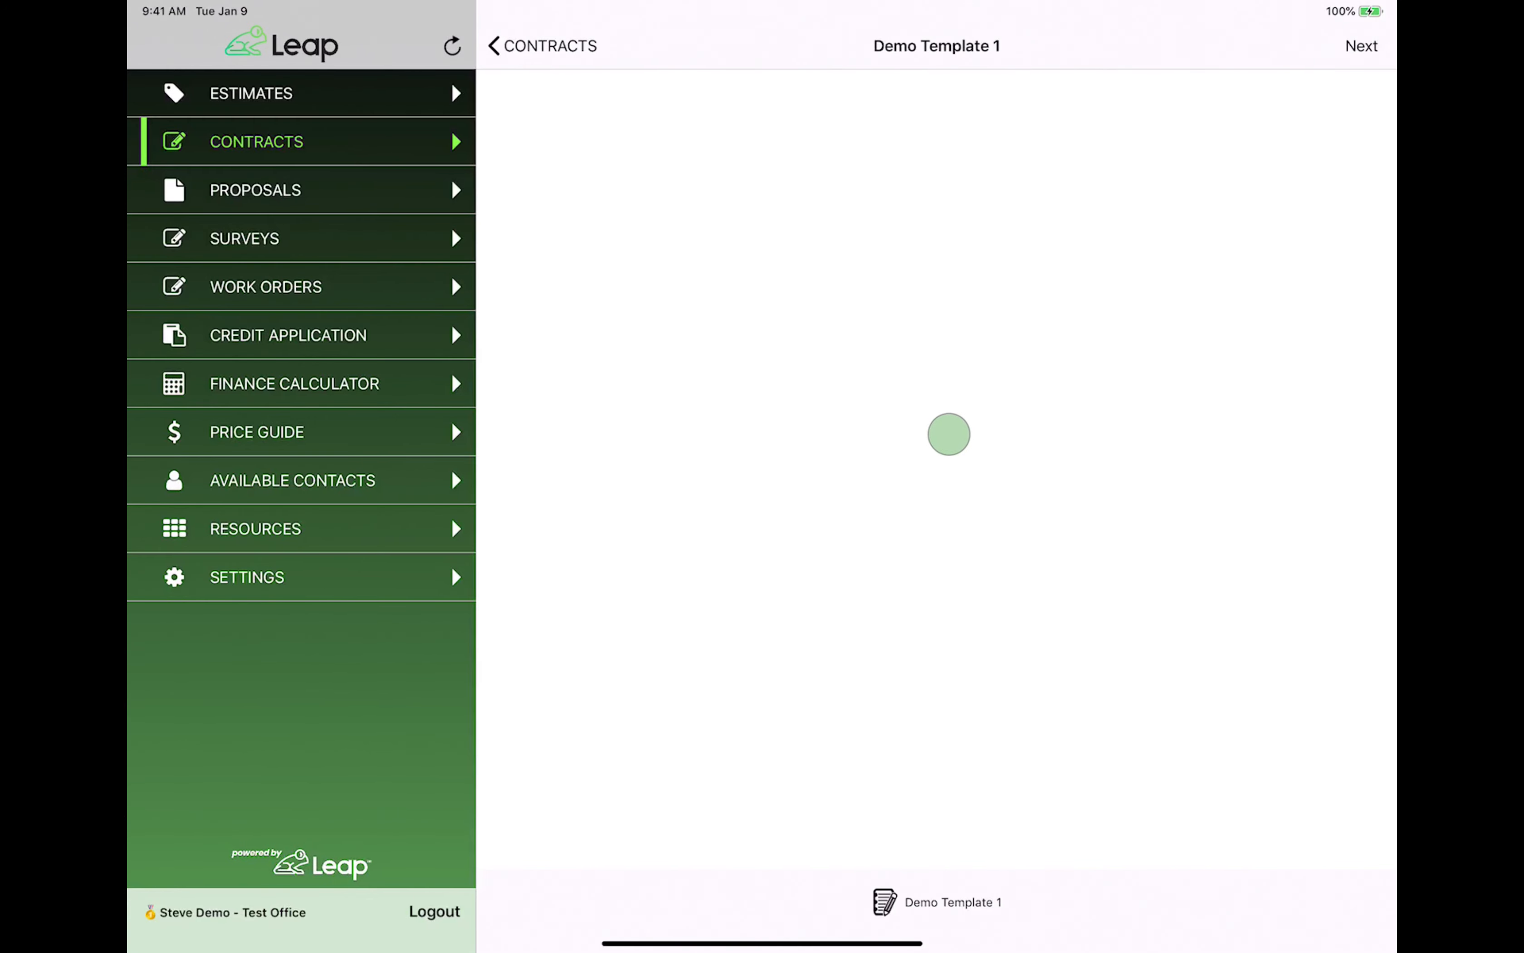
{"action": "left_click", "coordinate": [1361, 45]}
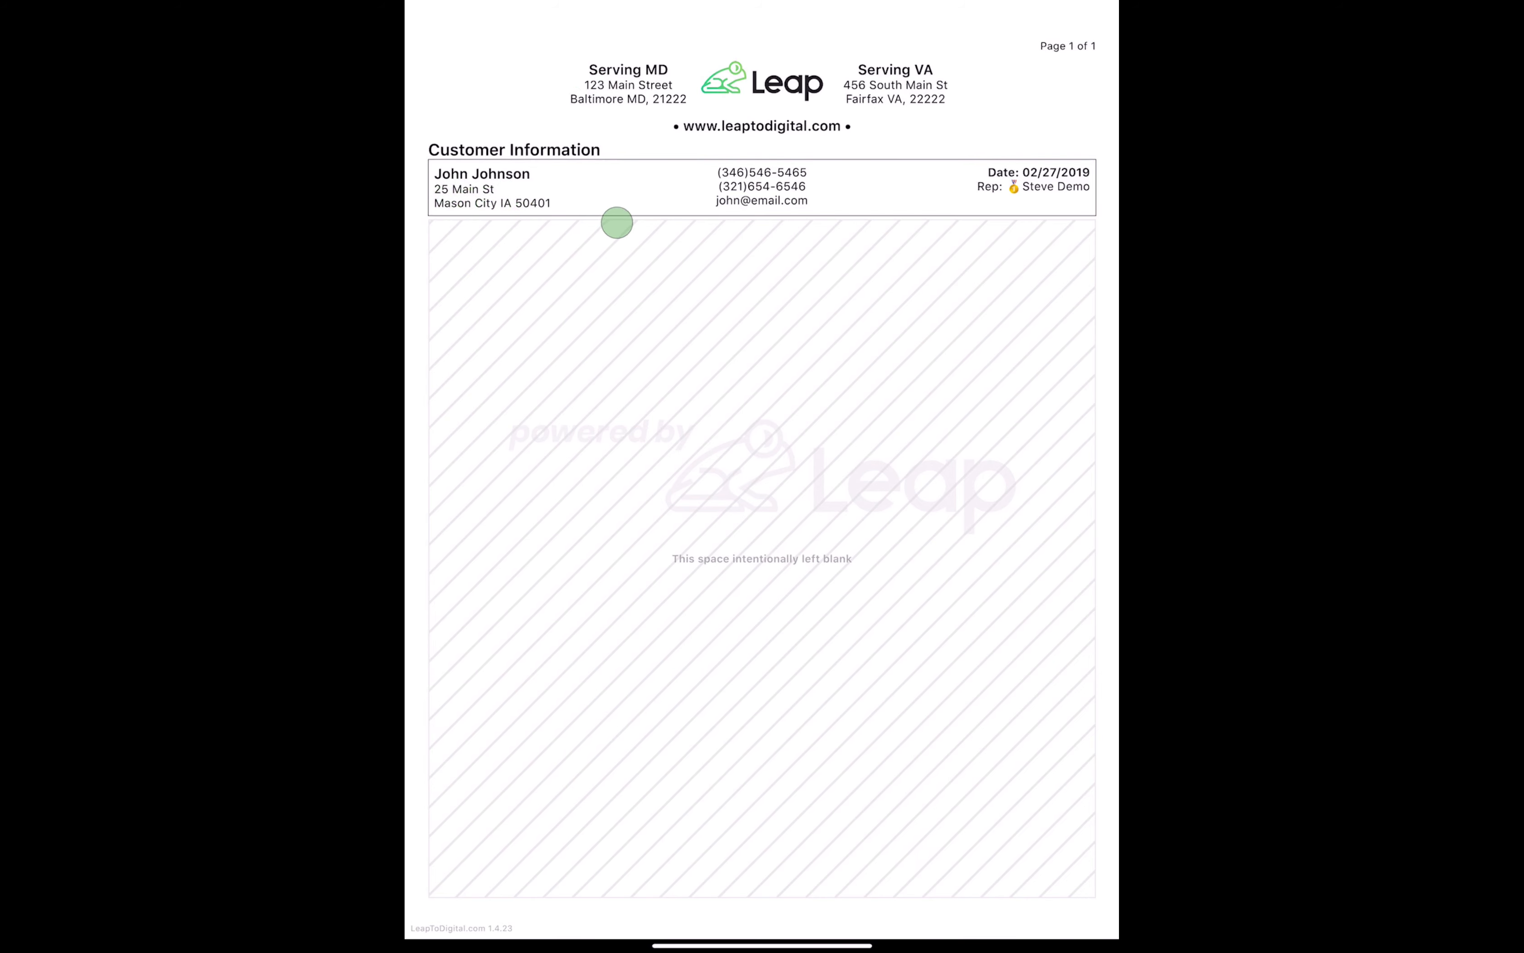
{"action": "left_click", "coordinate": [612, 680]}
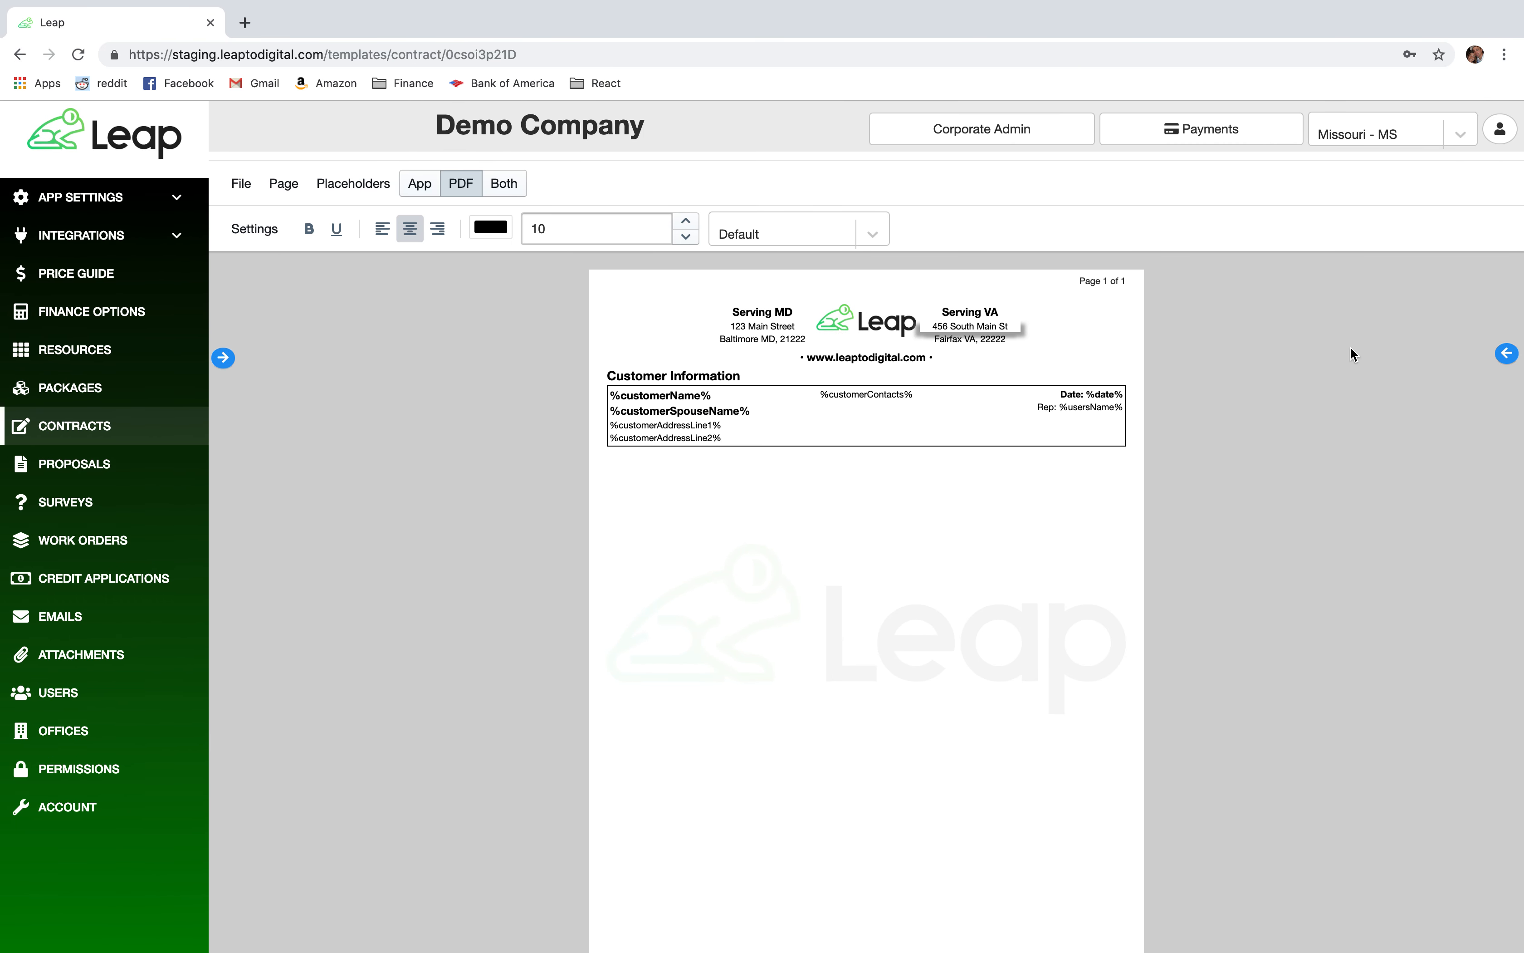
In the web template editor, add a body container below the Customer Information box and a header section between them
{"action": "left_click", "coordinate": [1506, 354]}
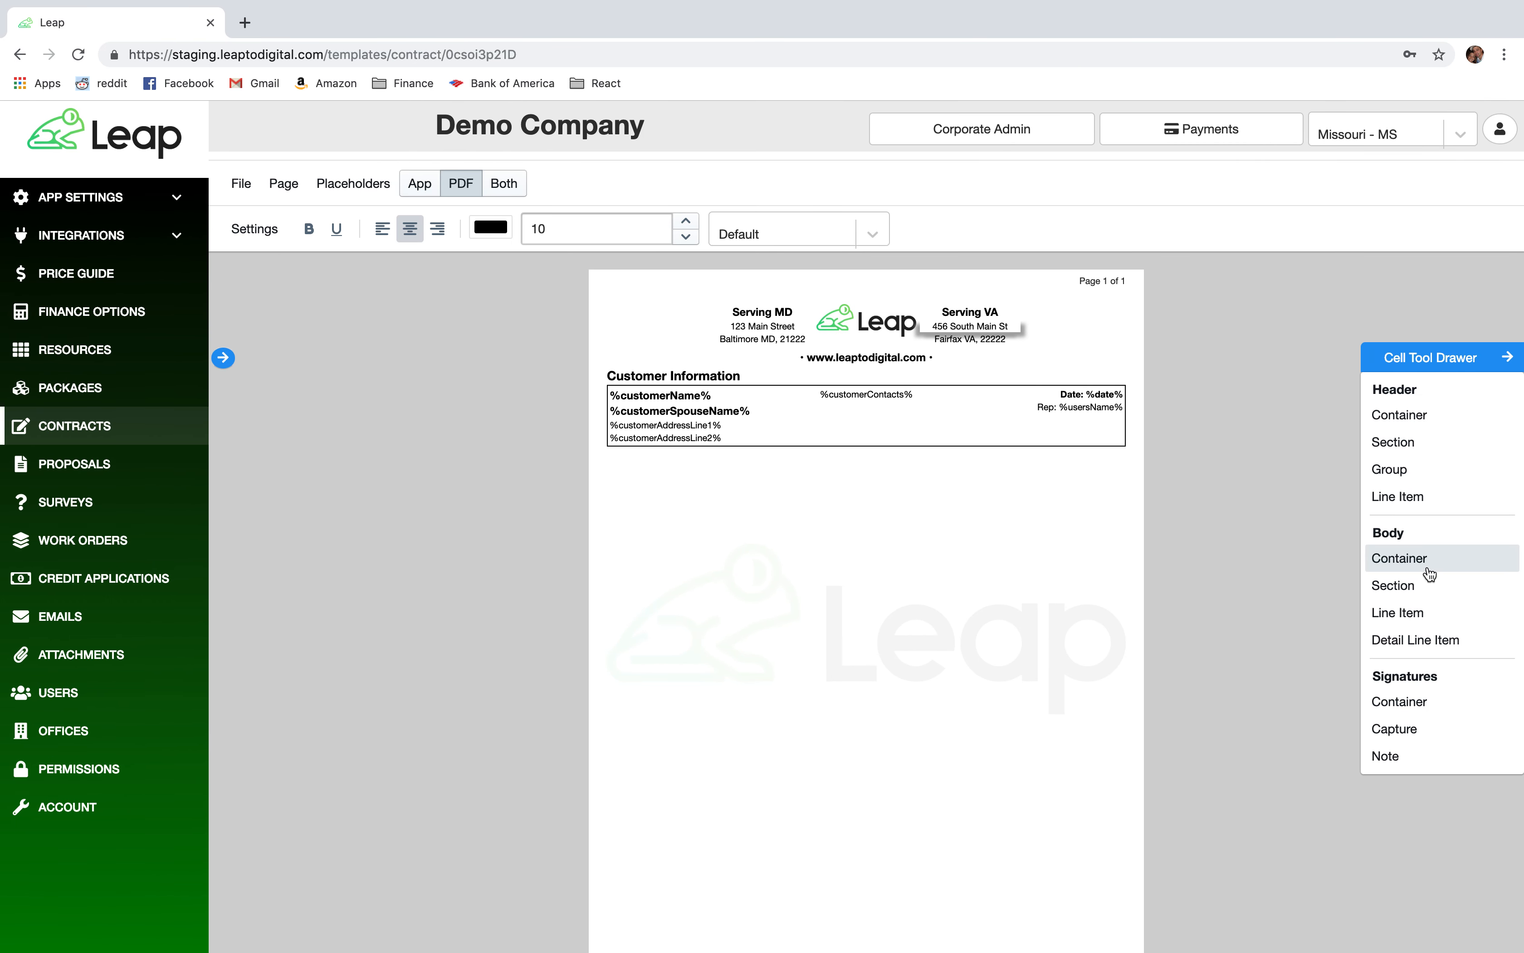
{"action": "left_click_drag", "start_coordinate": [1436, 567], "coordinate": [813, 452]}
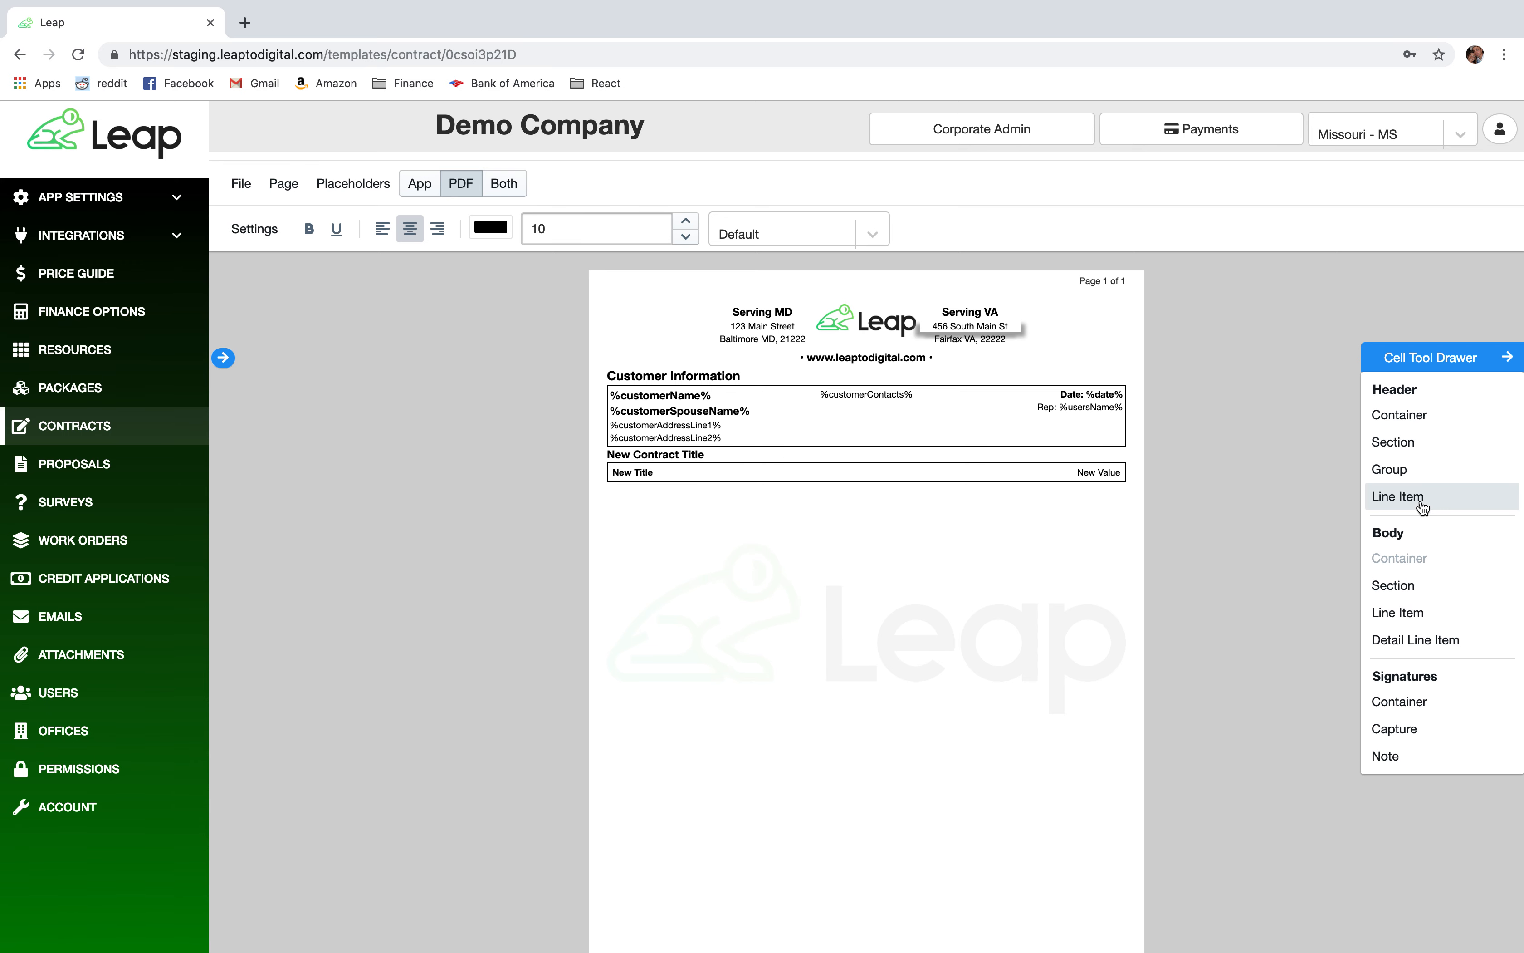
{"action": "left_click_drag", "start_coordinate": [1428, 429], "coordinate": [873, 501]}
Remove the "New Contract Title" text from the new header section
{"action": "left_click", "coordinate": [876, 501]}
{"action": "left_click_drag", "start_coordinate": [997, 503], "coordinate": [885, 495]}
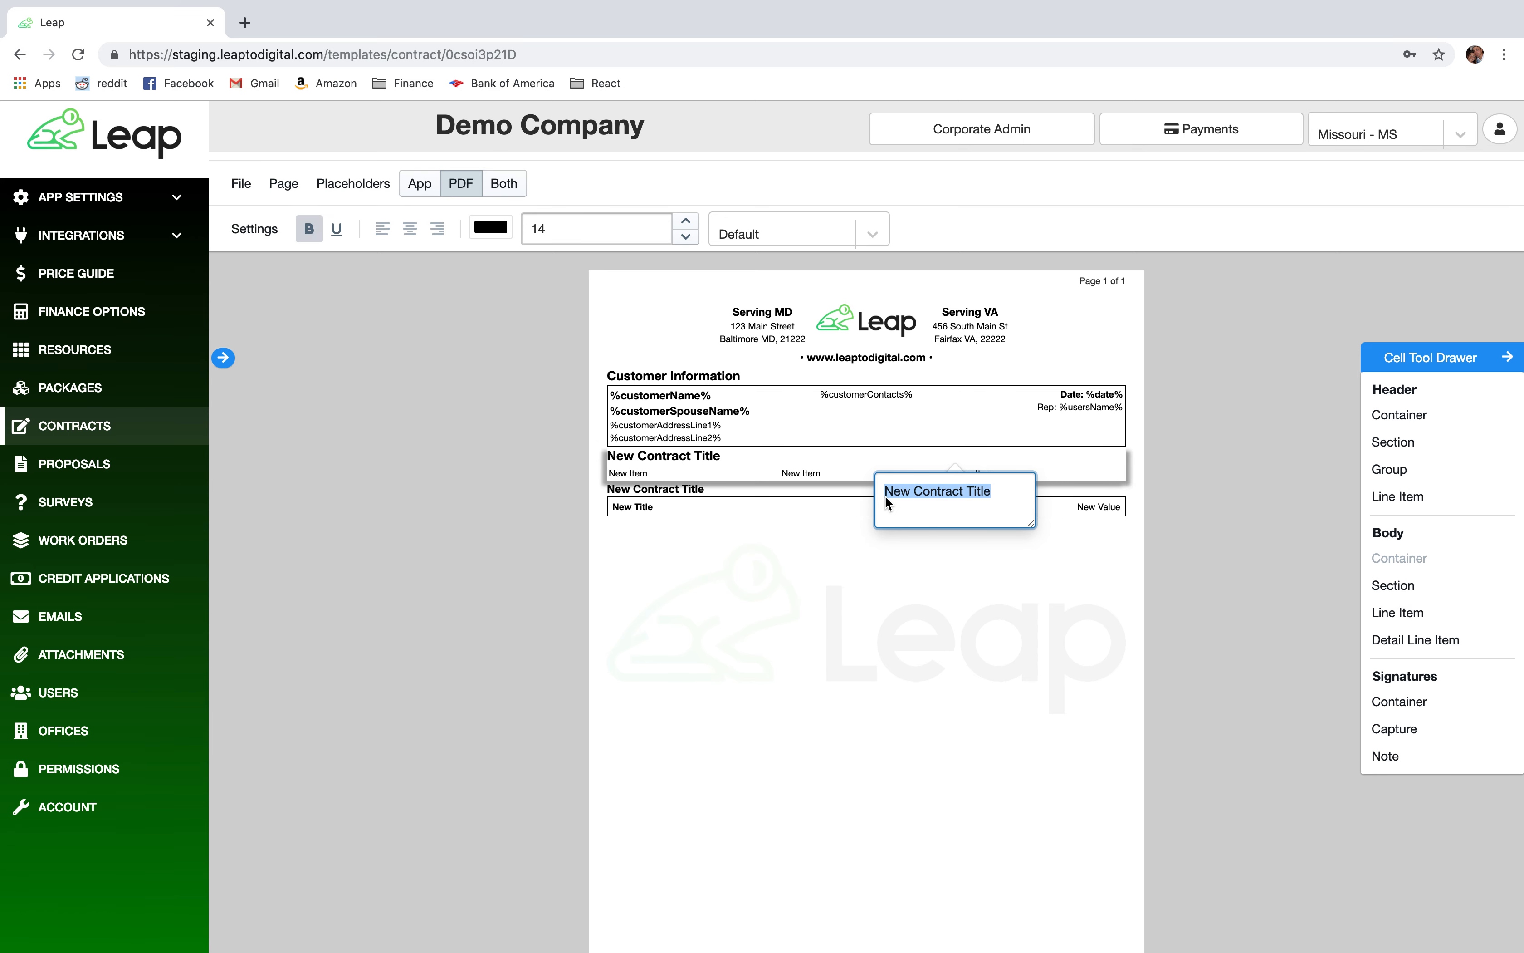
{"action": "key", "text": "BackSpace"}
{"action": "left_click", "coordinate": [822, 480]}
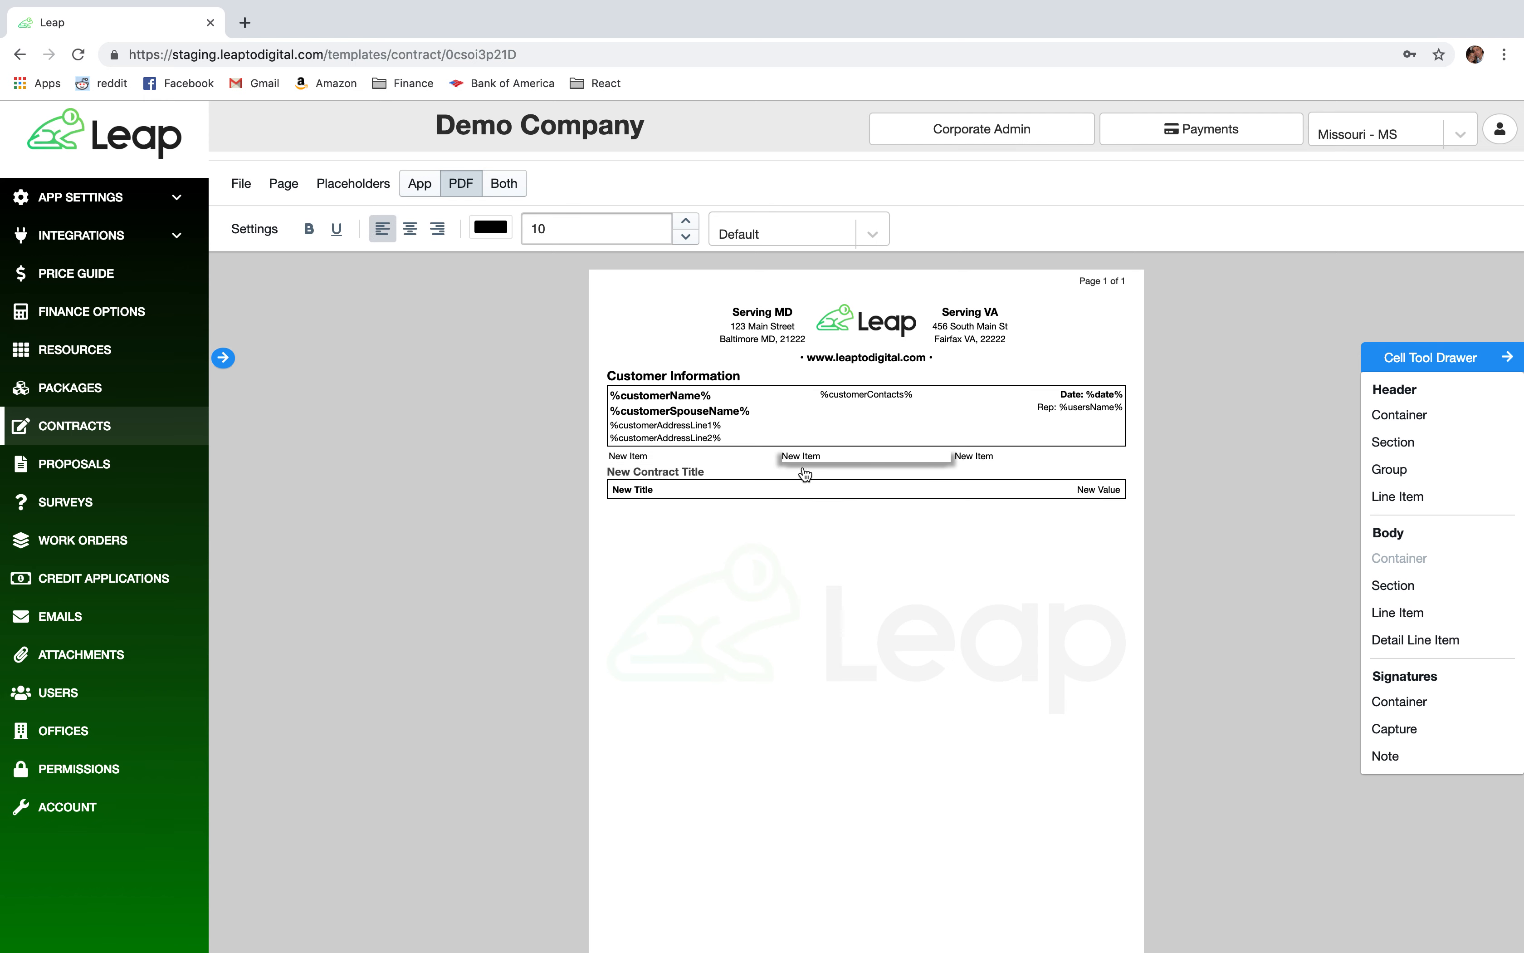
Delete Group 3 and Group 2 from the new header section, keeping only Group 1
{"action": "left_click", "coordinate": [223, 357]}
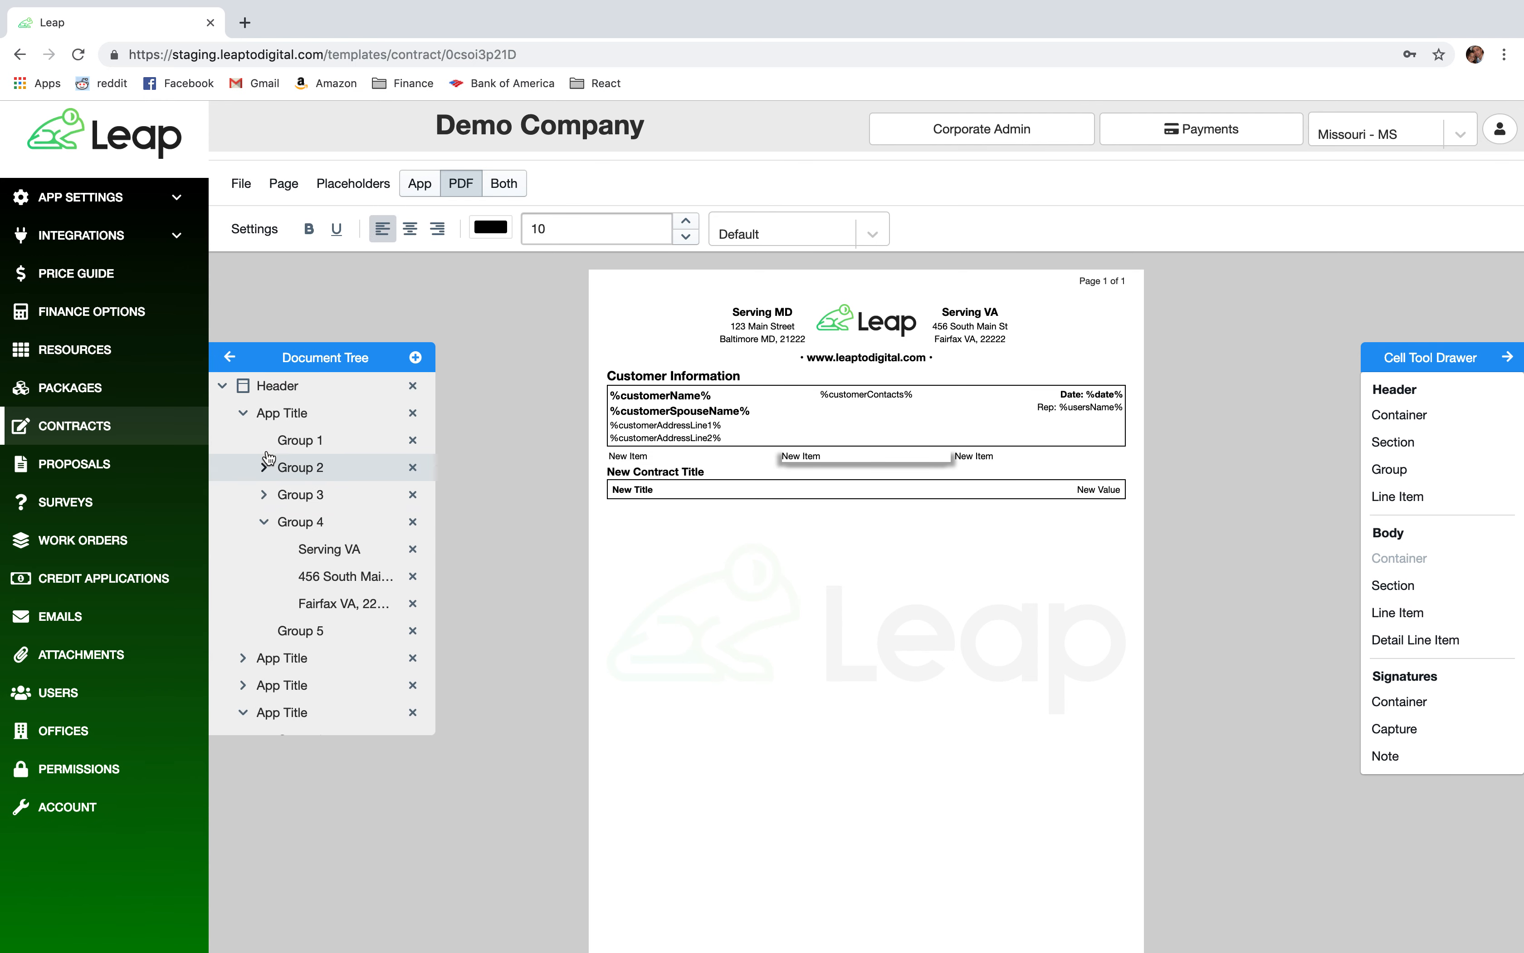
{"action": "scroll", "coordinate": [317, 508], "scroll_direction": "down", "scroll_amount": 3}
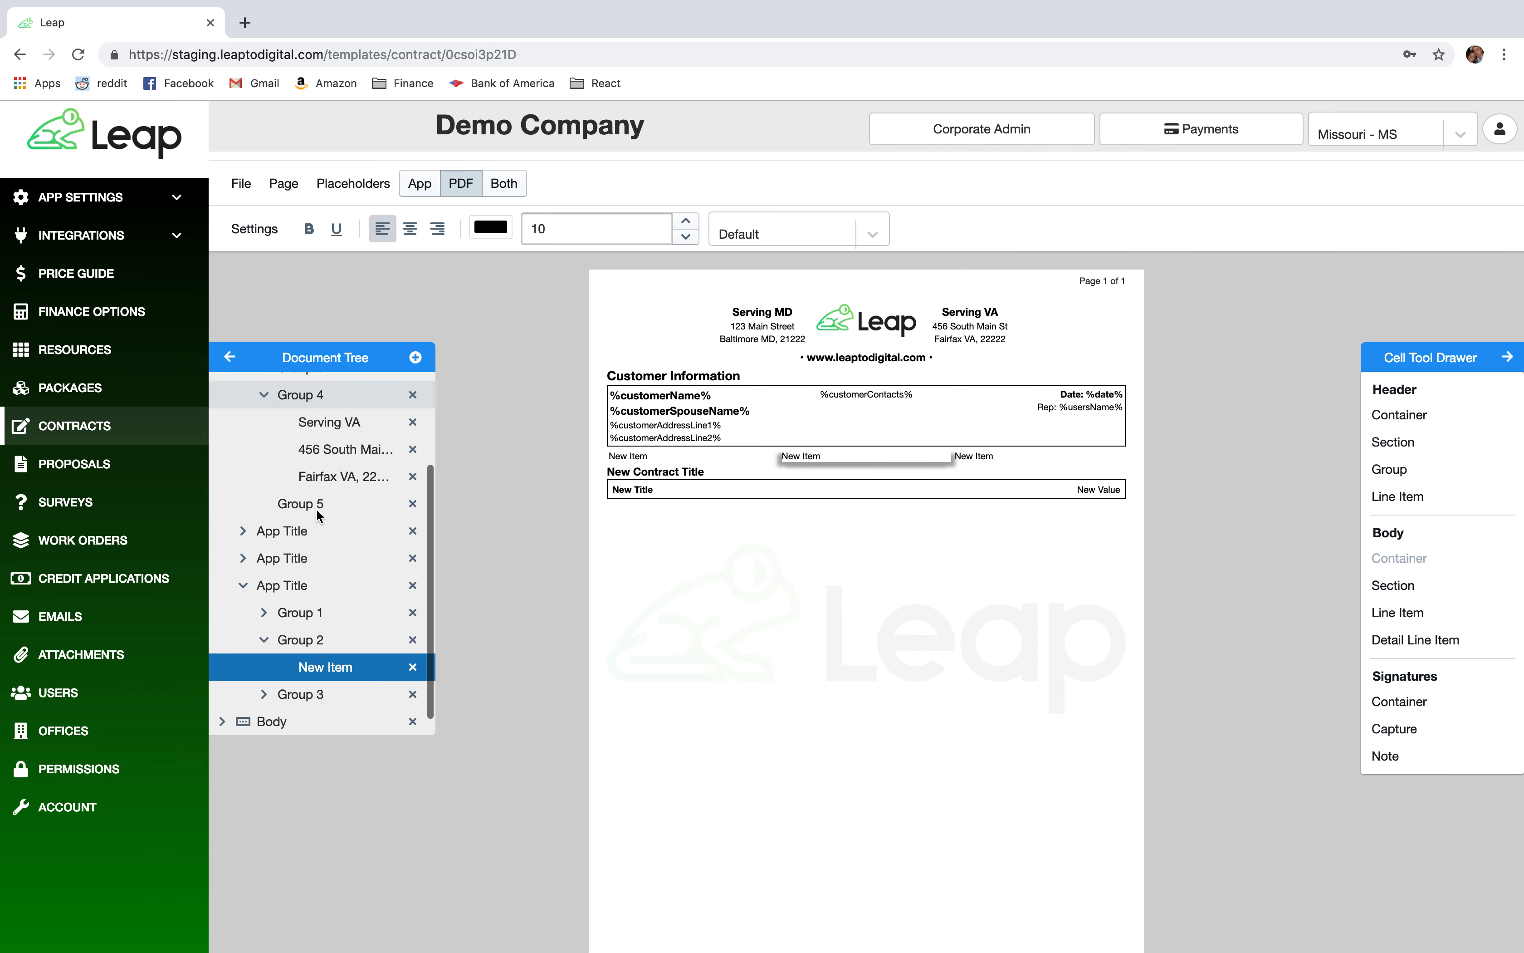
{"action": "left_click", "coordinate": [411, 695]}
{"action": "left_click", "coordinate": [412, 666]}
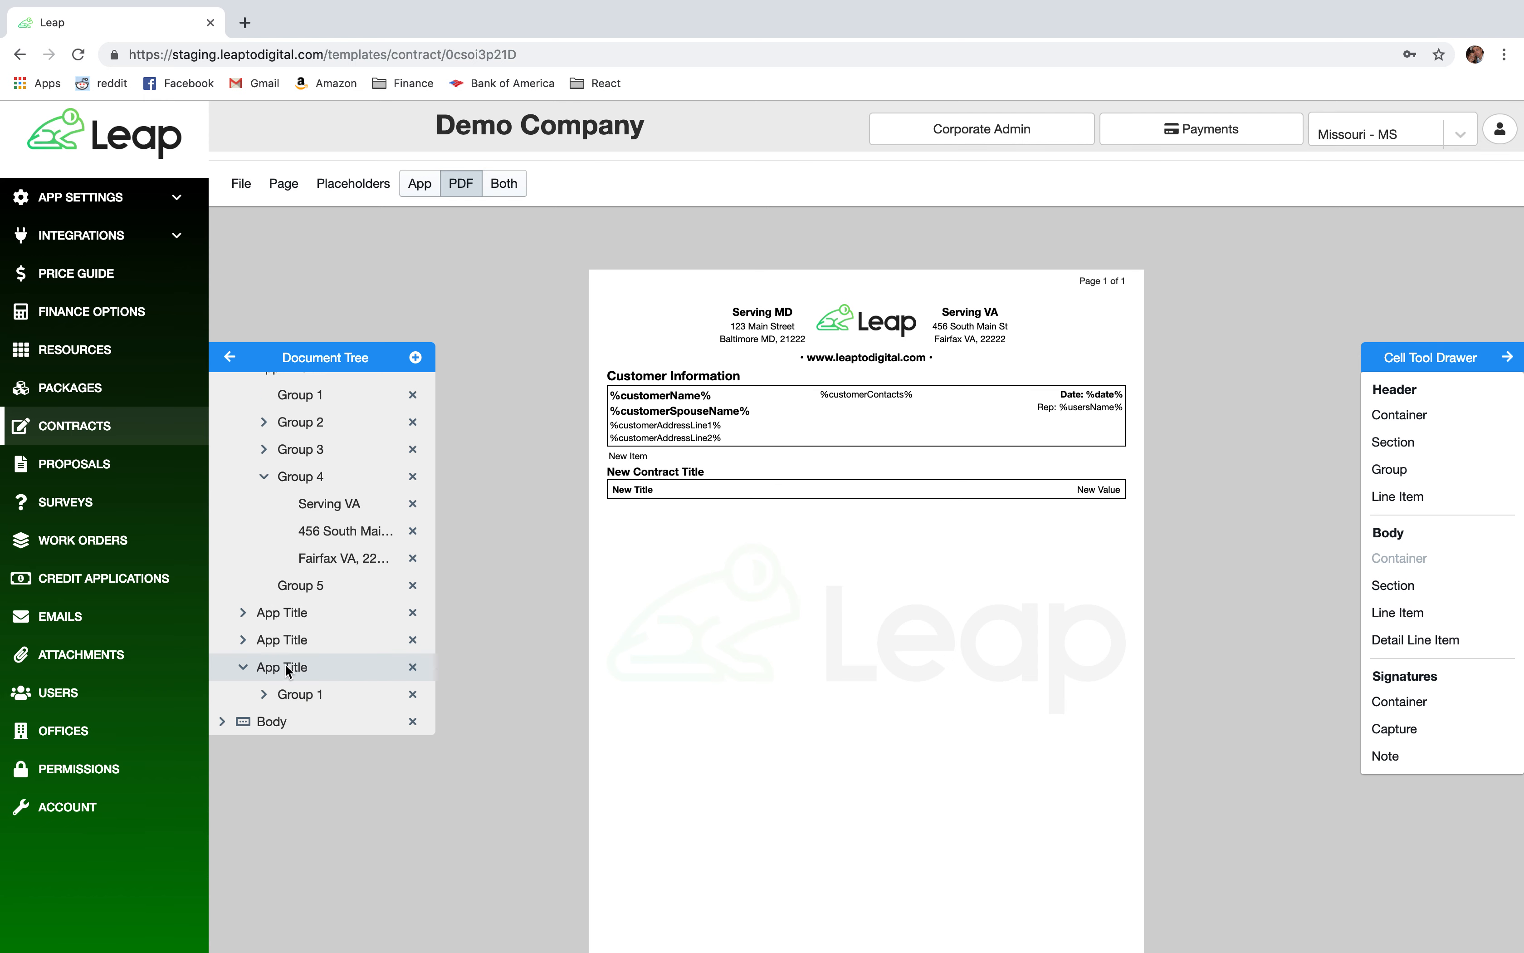
Change the cell type of the remaining item in Group 1 to Empty Space and increase its height
{"action": "left_click", "coordinate": [264, 694]}
{"action": "left_click", "coordinate": [324, 703]}
{"action": "left_click", "coordinate": [254, 228]}
{"action": "mouse_move", "coordinate": [340, 273]}
{"action": "left_click", "coordinate": [471, 301]}
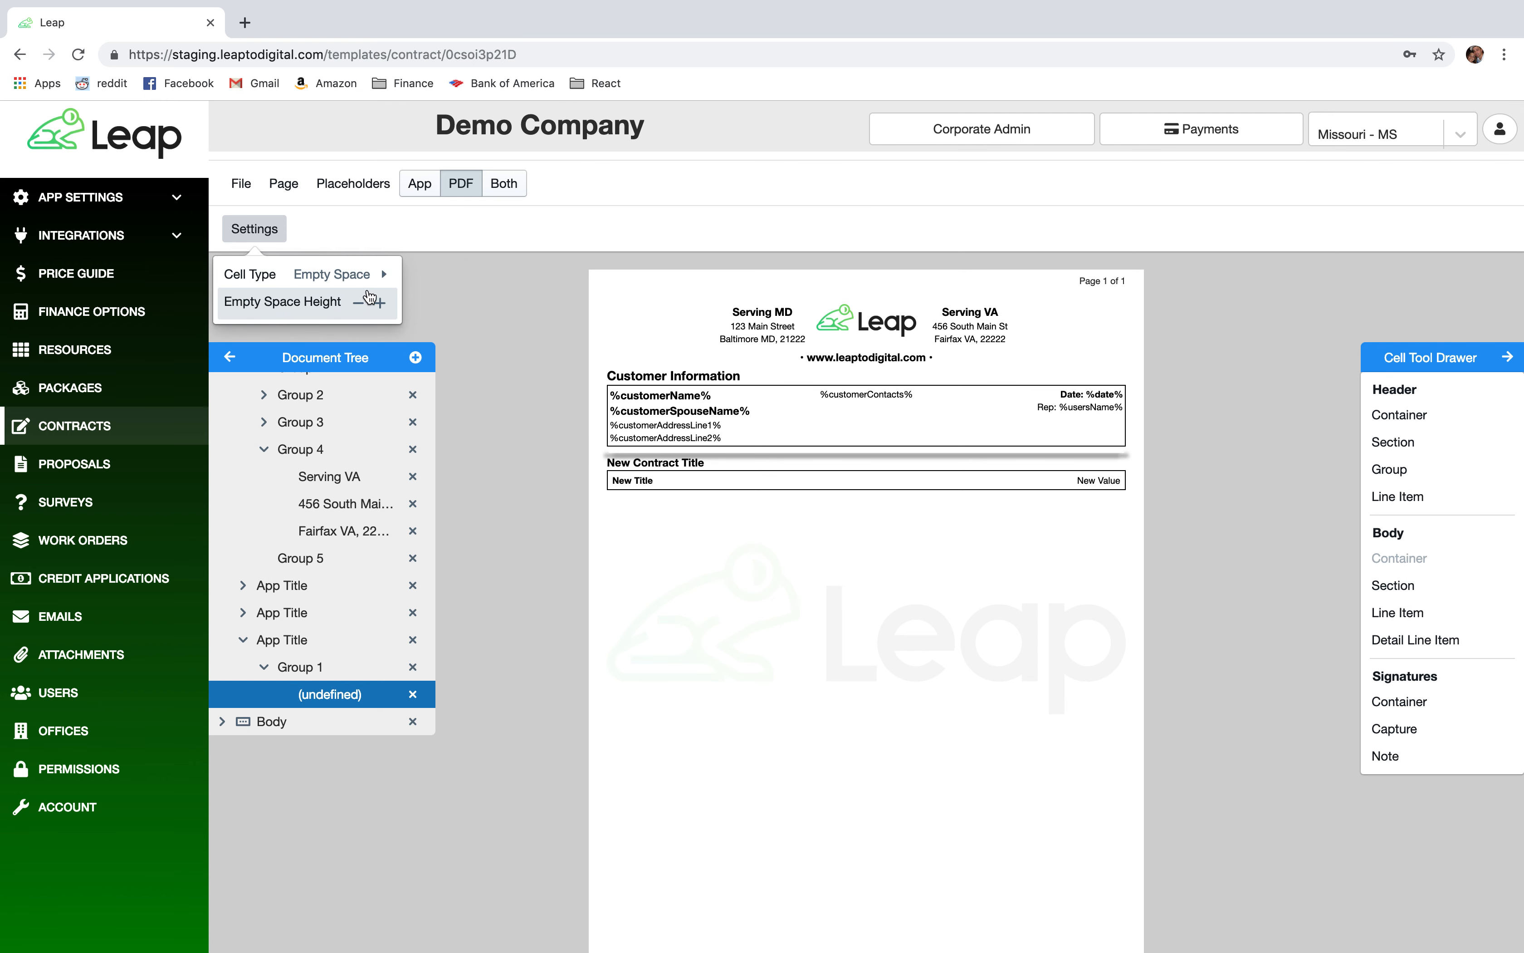
{"action": "left_click", "coordinate": [380, 303]}
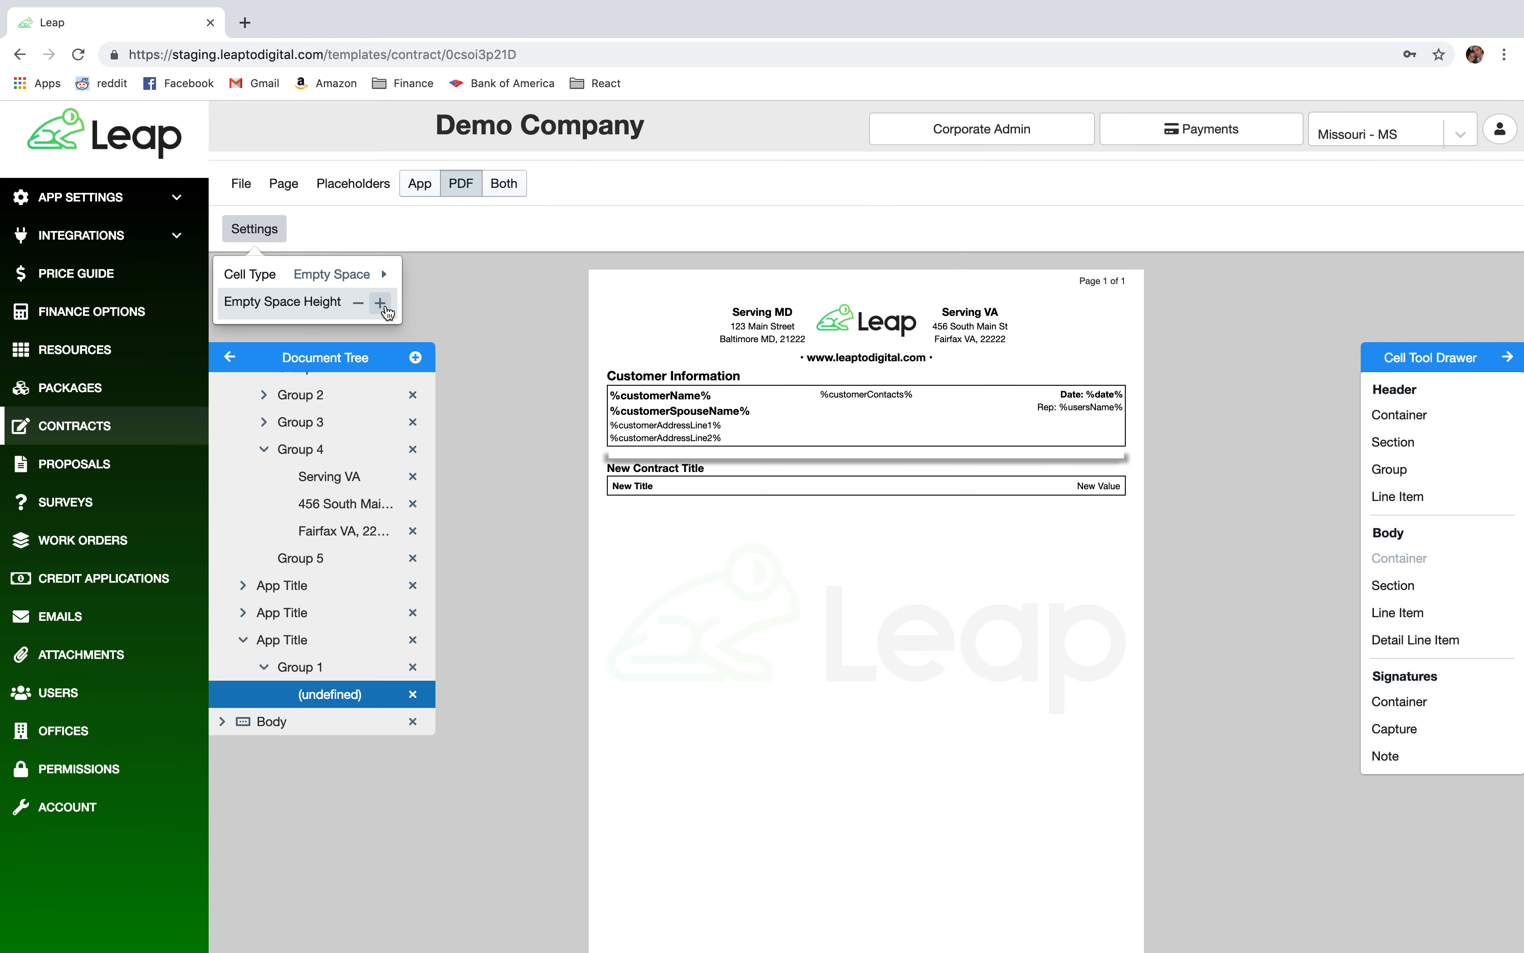
{"action": "left_click", "coordinate": [518, 411]}
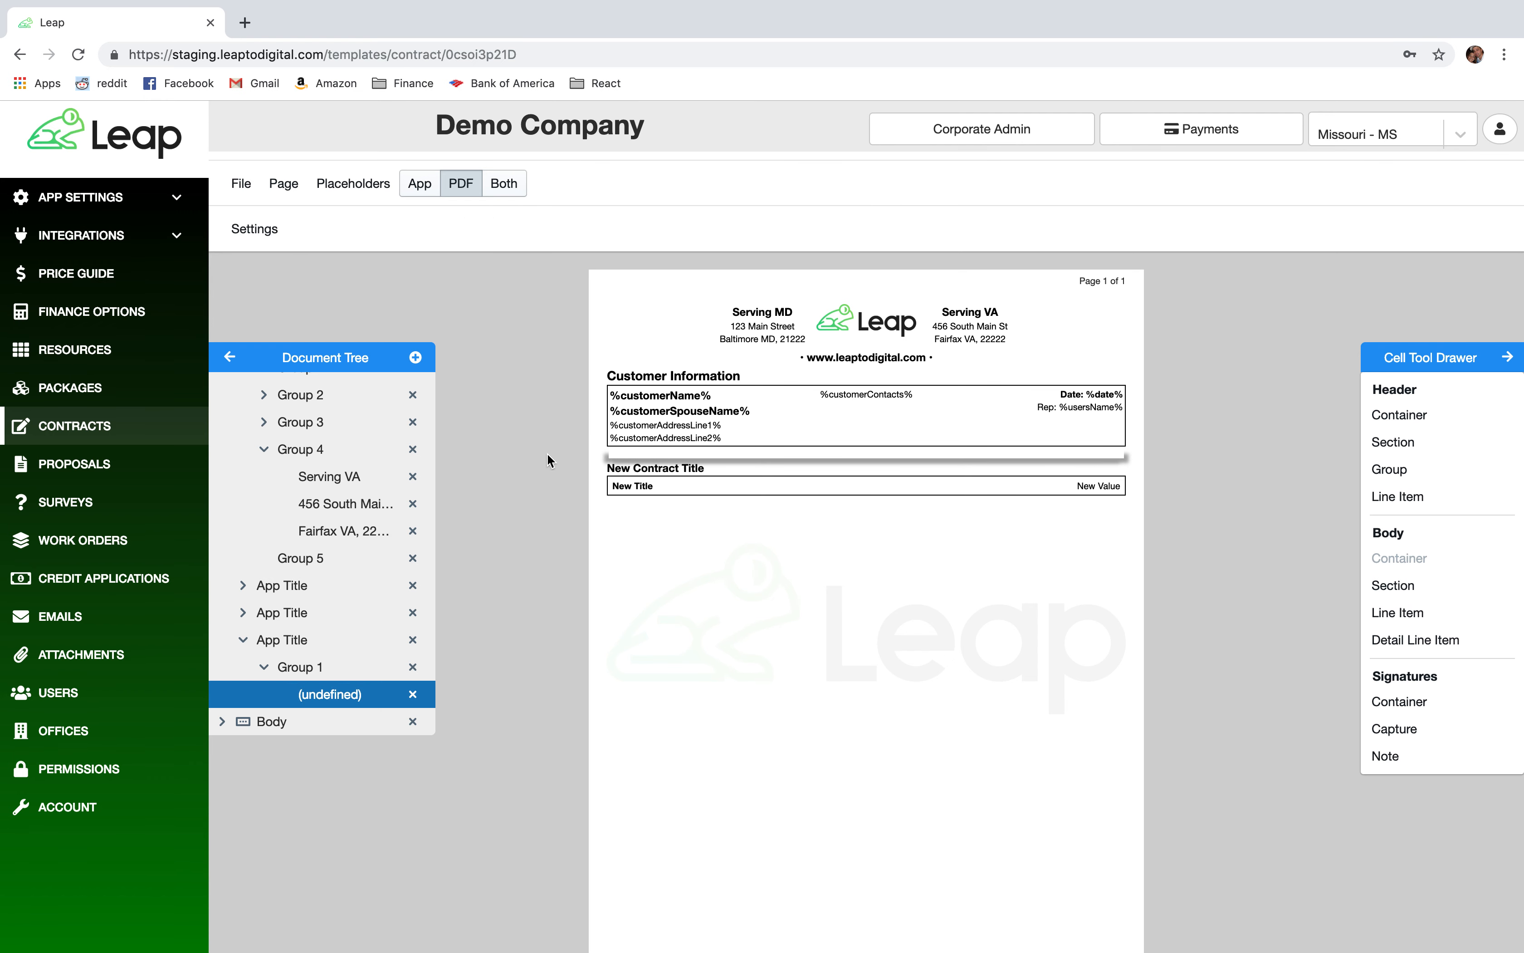
Compare the body with the sample contract and remove the "New Contract Title" text from the new body section
{"action": "left_click", "coordinate": [649, 486]}
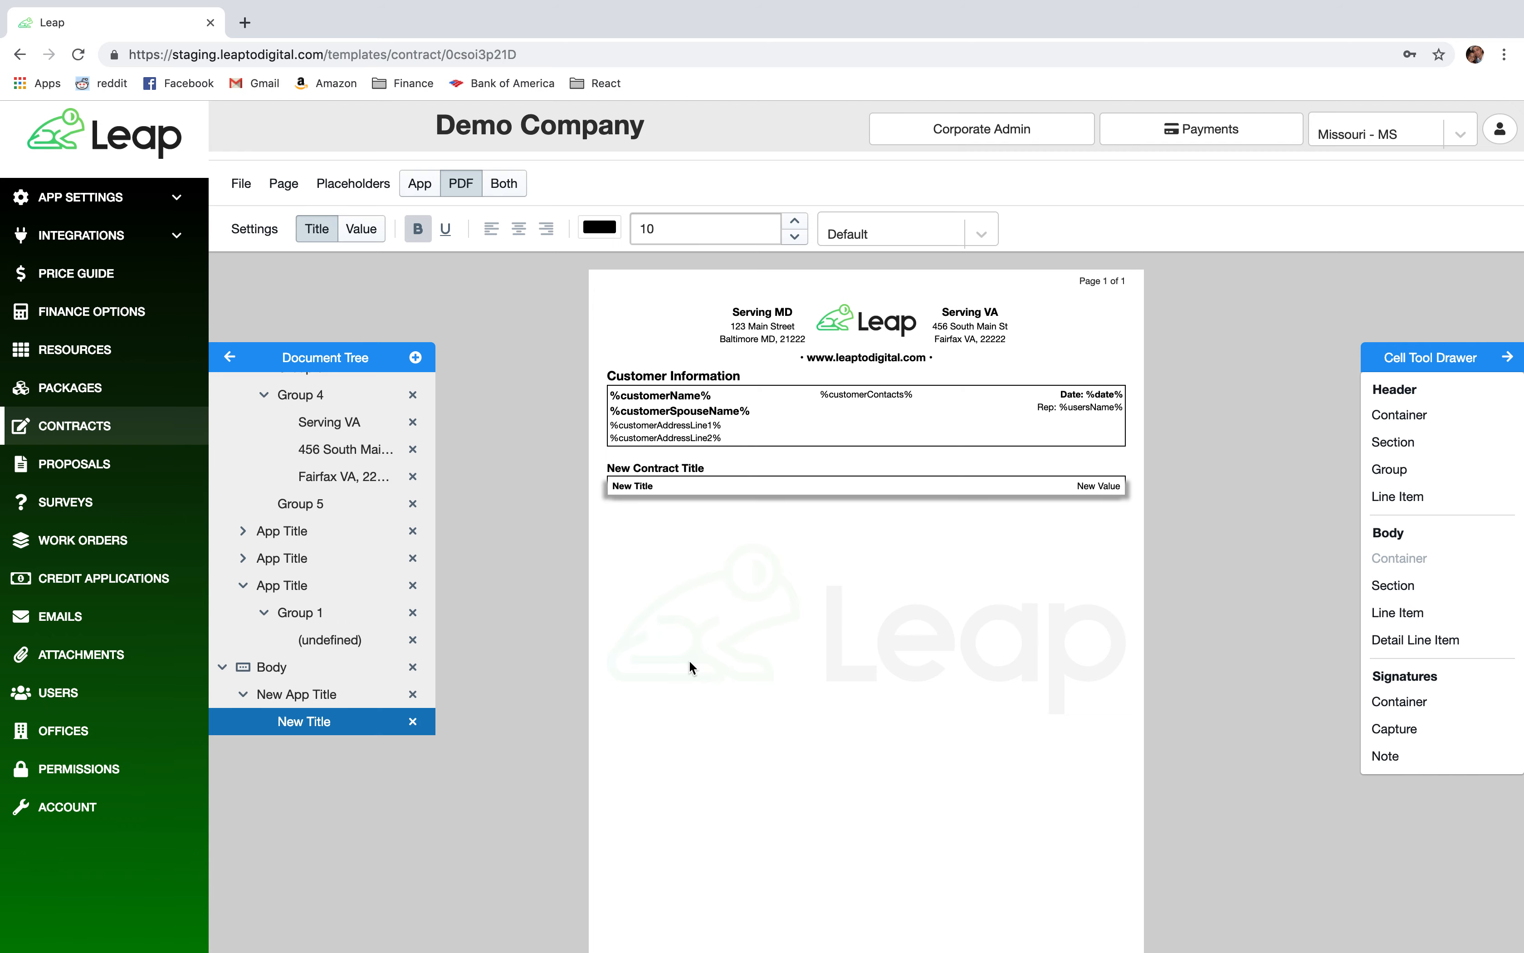
{"action": "key", "text": "ctrl+Left"}
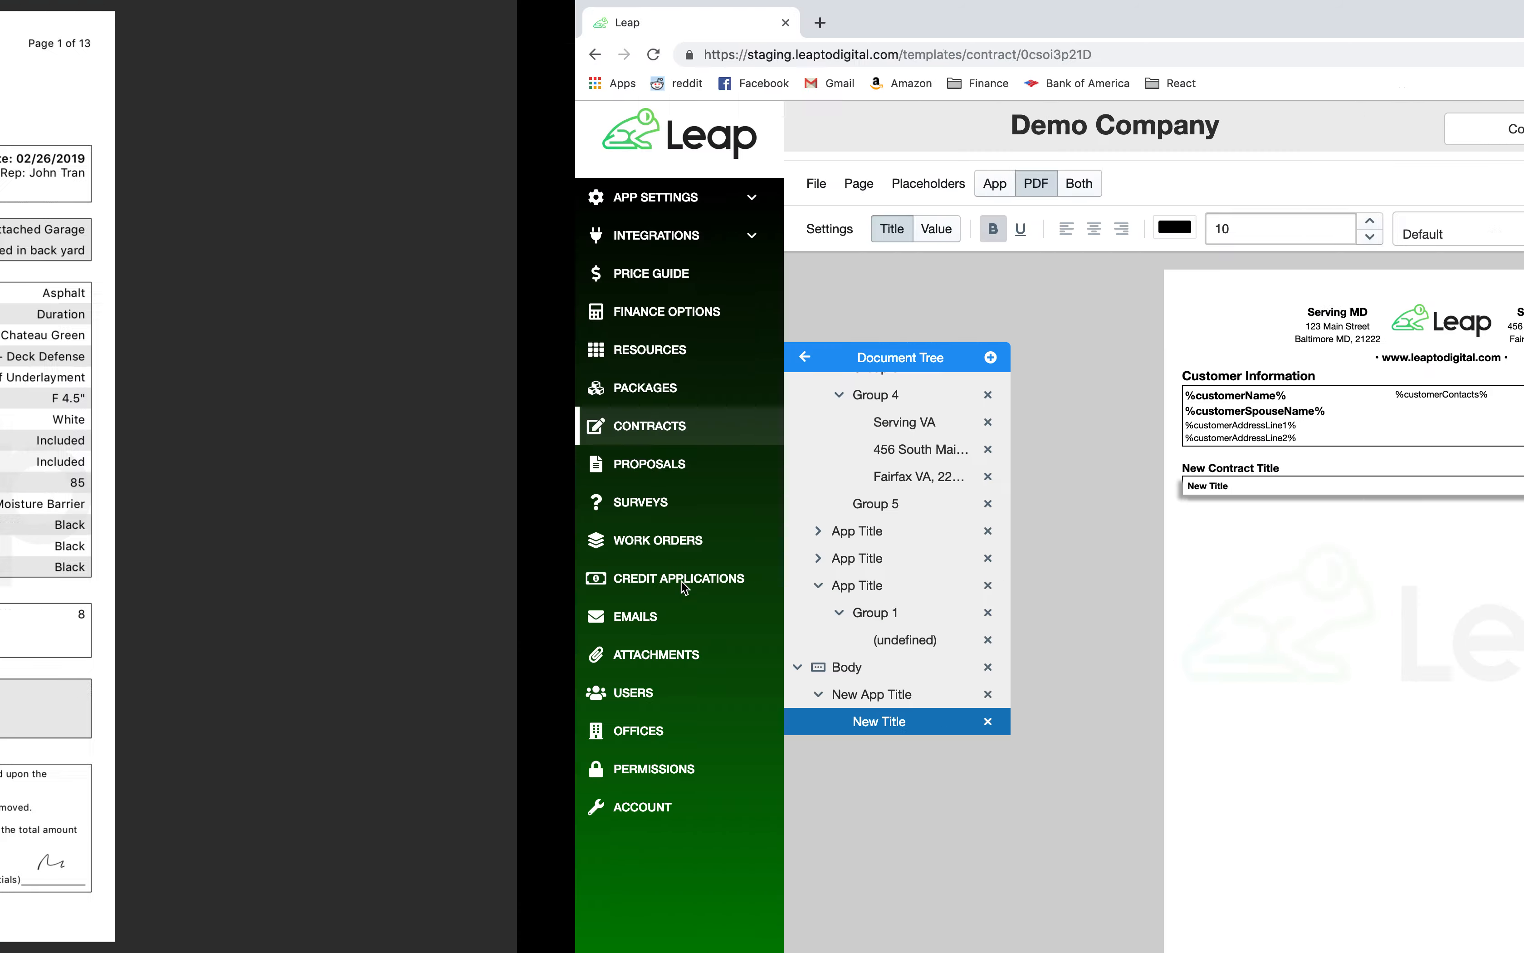
{"action": "key", "text": "ctrl+Right"}
{"action": "left_click", "coordinate": [655, 469]}
{"action": "left_click_drag", "start_coordinate": [992, 502], "coordinate": [886, 495]}
{"action": "key", "text": "BackSpace"}
{"action": "left_click", "coordinate": [859, 617]}
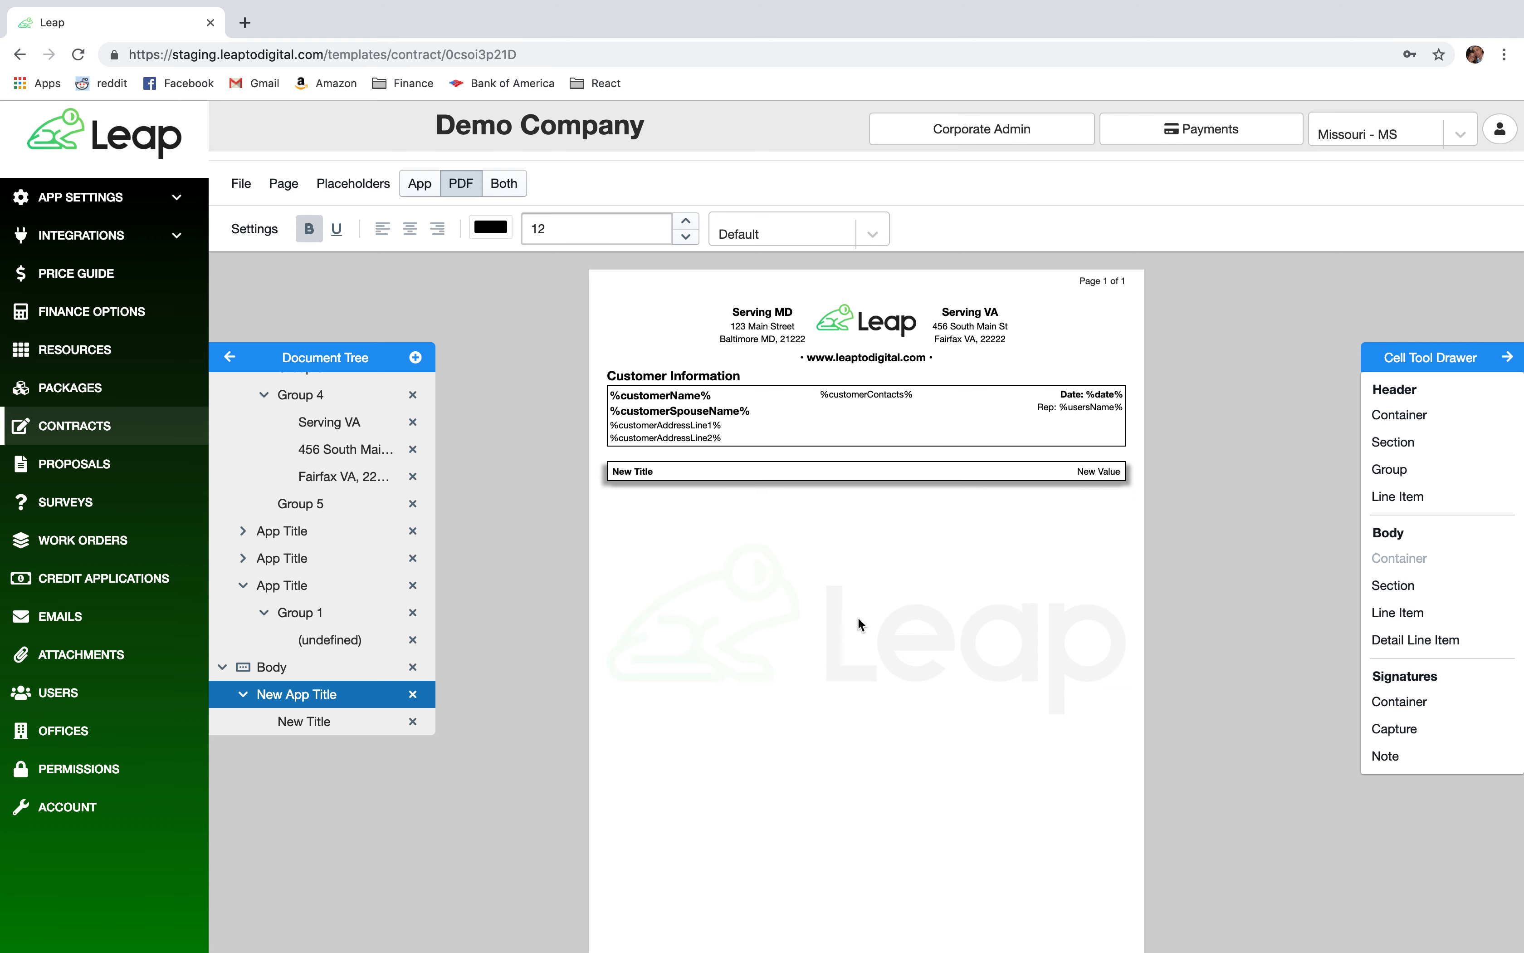
Copy "Locations INCLUDED in scope of work to be performed" from the sample contract and use it as the body line item's title
{"action": "key", "text": "ctrl+Left"}
{"action": "left_click_drag", "start_coordinate": [433, 228], "coordinate": [761, 230]}
{"action": "key", "text": "ctrl+c"}
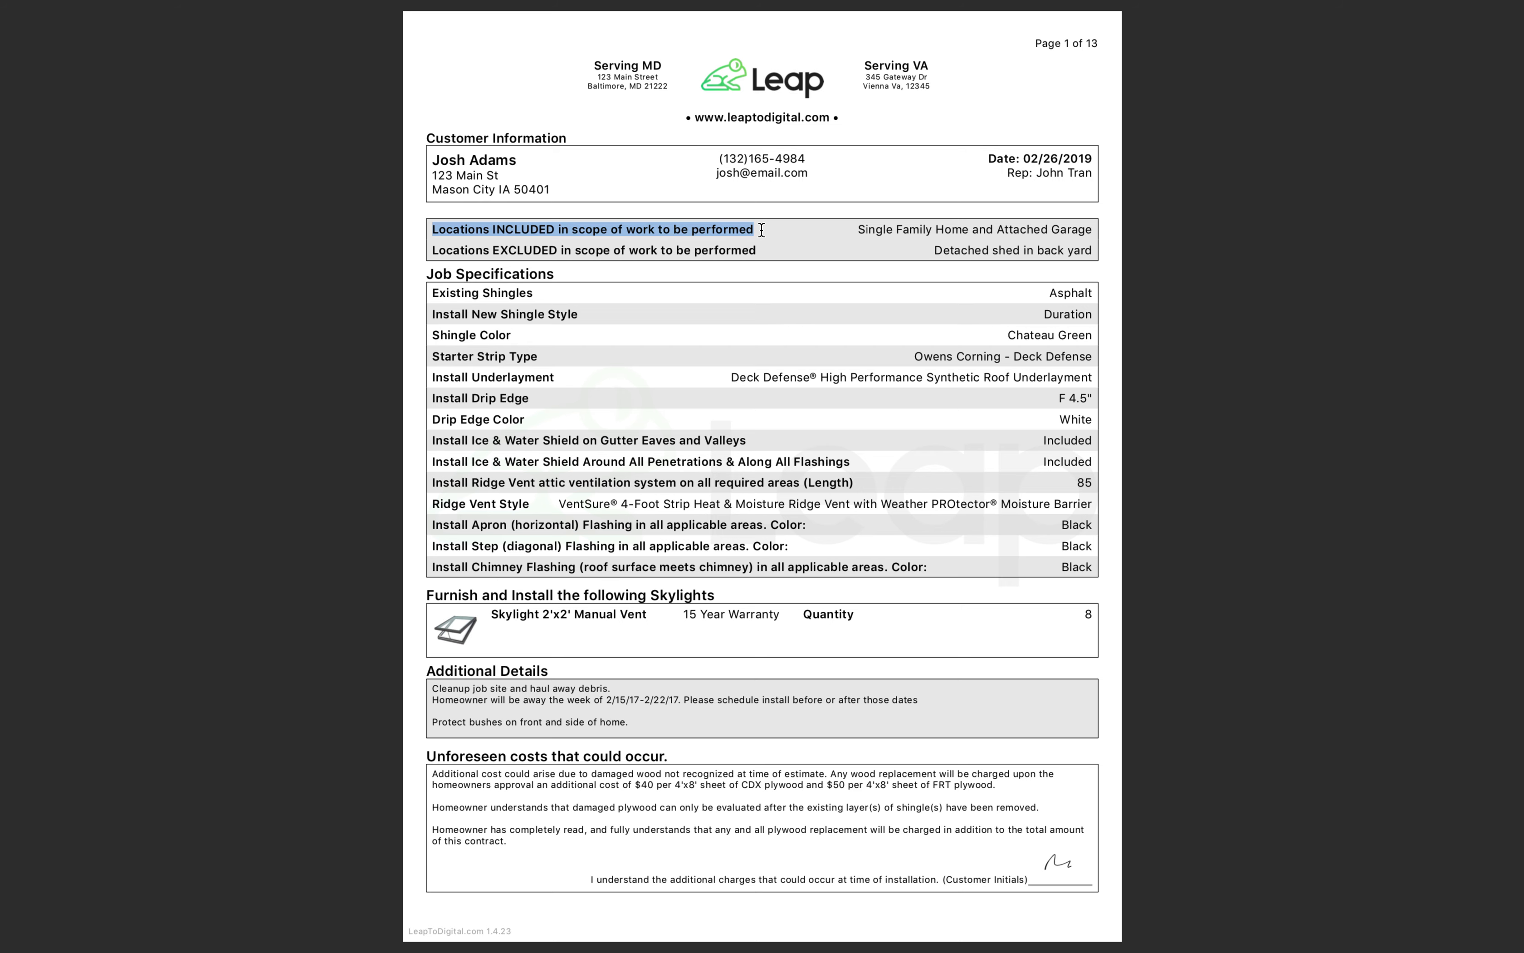
{"action": "key", "text": "ctrl+Right"}
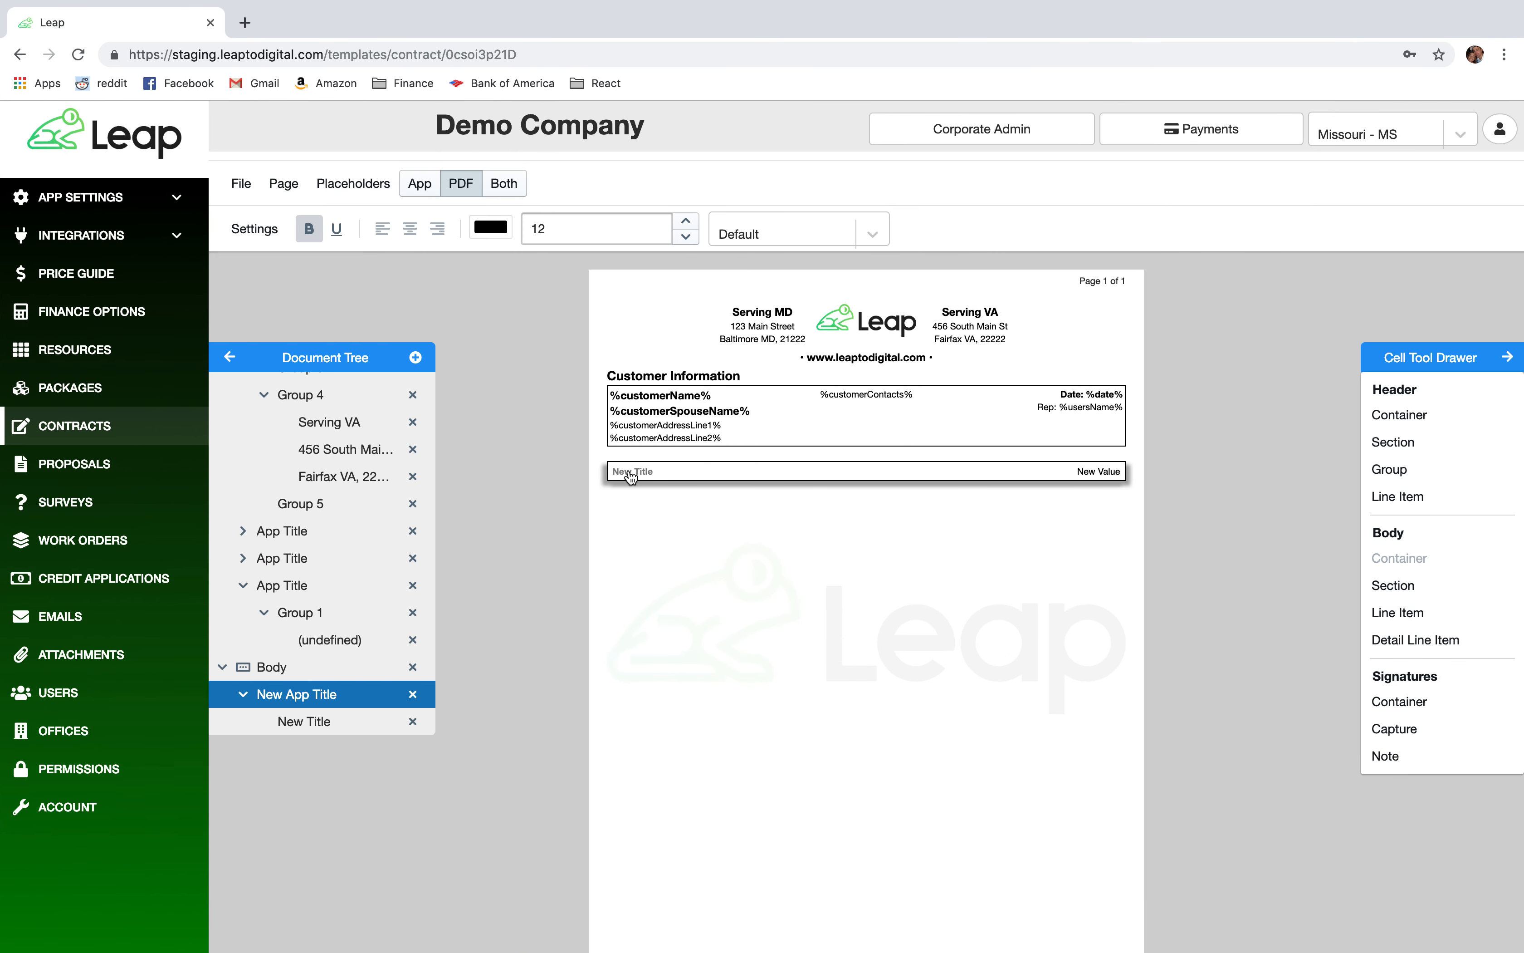
{"action": "left_click", "coordinate": [632, 473]}
{"action": "left_click_drag", "start_coordinate": [665, 521], "coordinate": [560, 514]}
{"action": "key", "text": "ctrl+v"}
{"action": "left_click", "coordinate": [736, 628]}
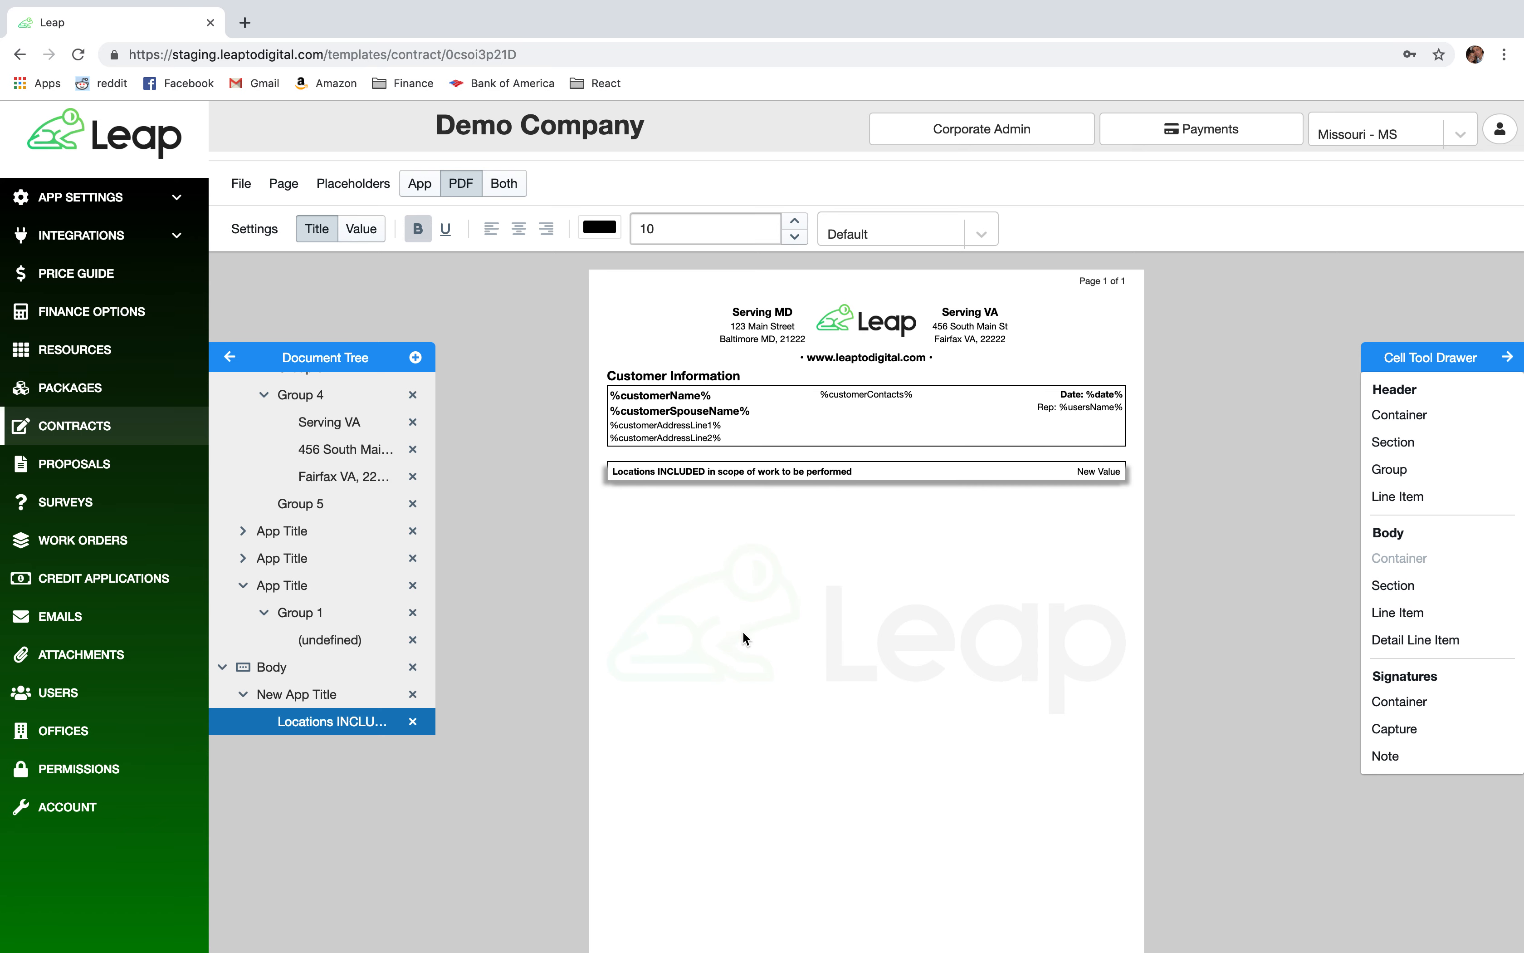
Clear the "New Value" text from the Locations INCLUDED line item
{"action": "left_click", "coordinate": [1112, 481]}
{"action": "triple_click", "coordinate": [1040, 521]}
{"action": "key", "text": "BackSpace"}
{"action": "left_click", "coordinate": [1002, 641]}
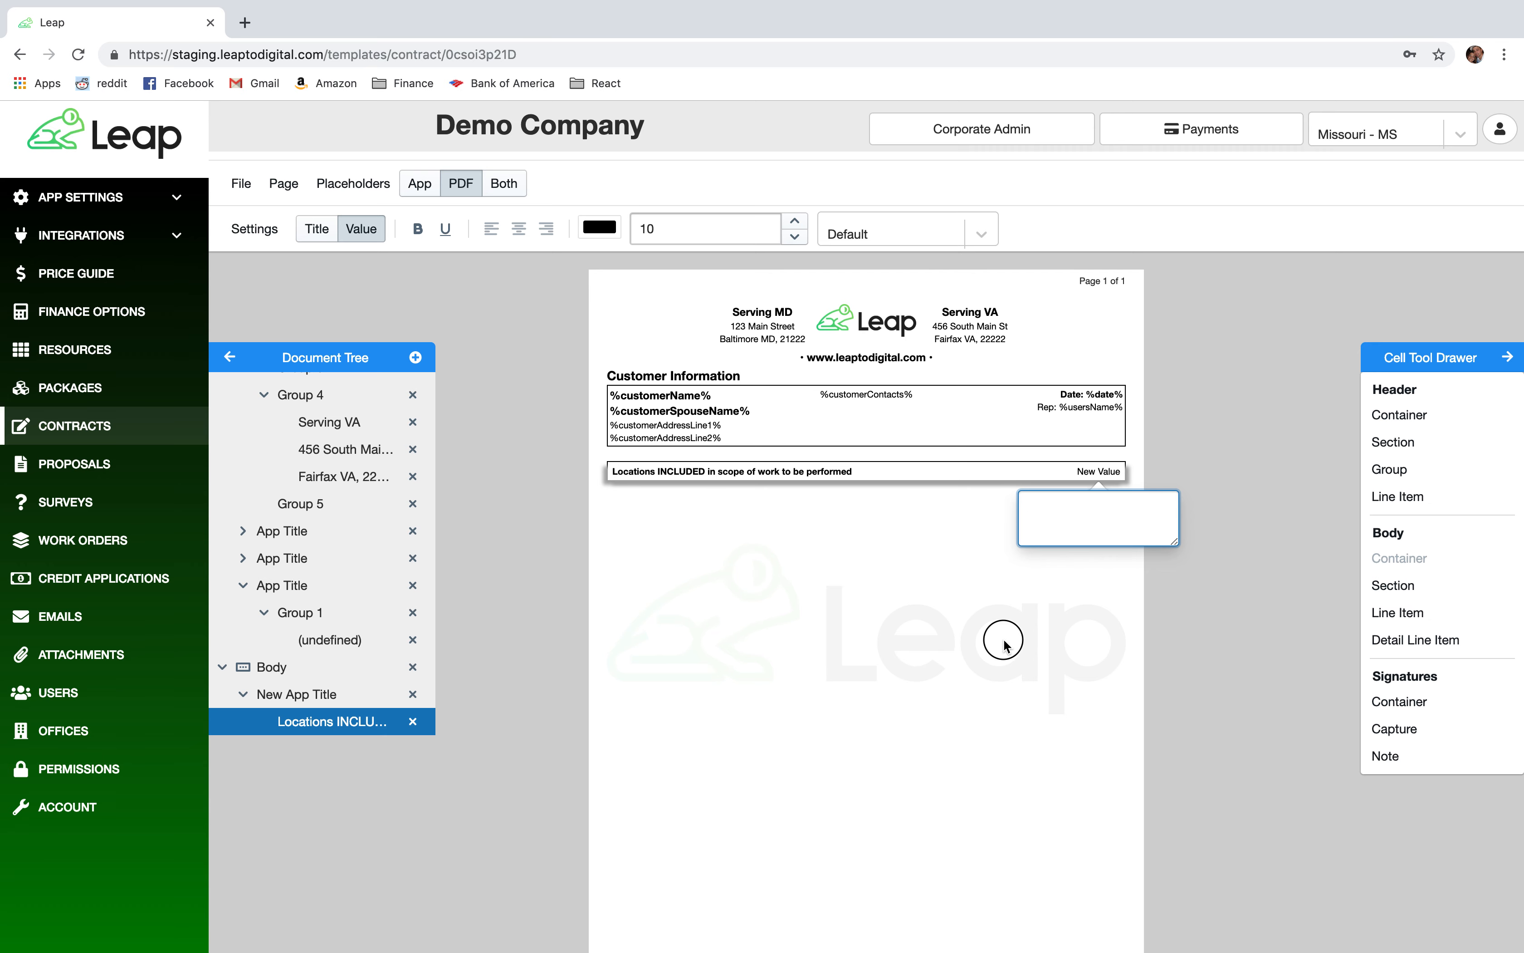
Set the Locations INCLUDED line item's cell type to Text (Sentence) and make the item required
{"action": "left_click", "coordinate": [760, 472]}
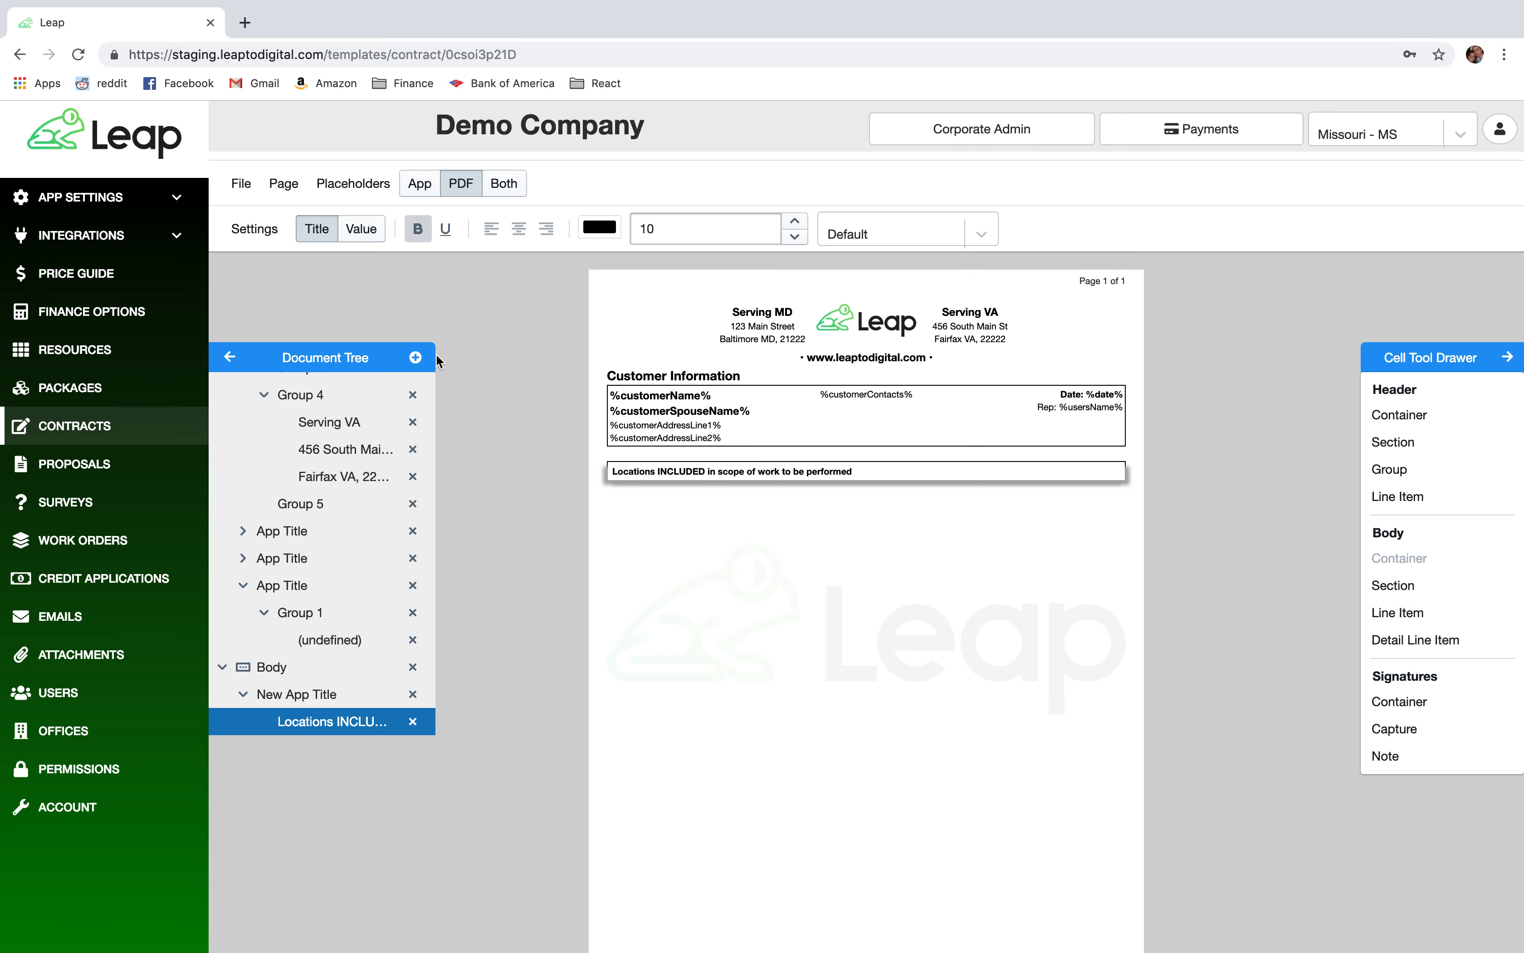
{"action": "left_click", "coordinate": [257, 232]}
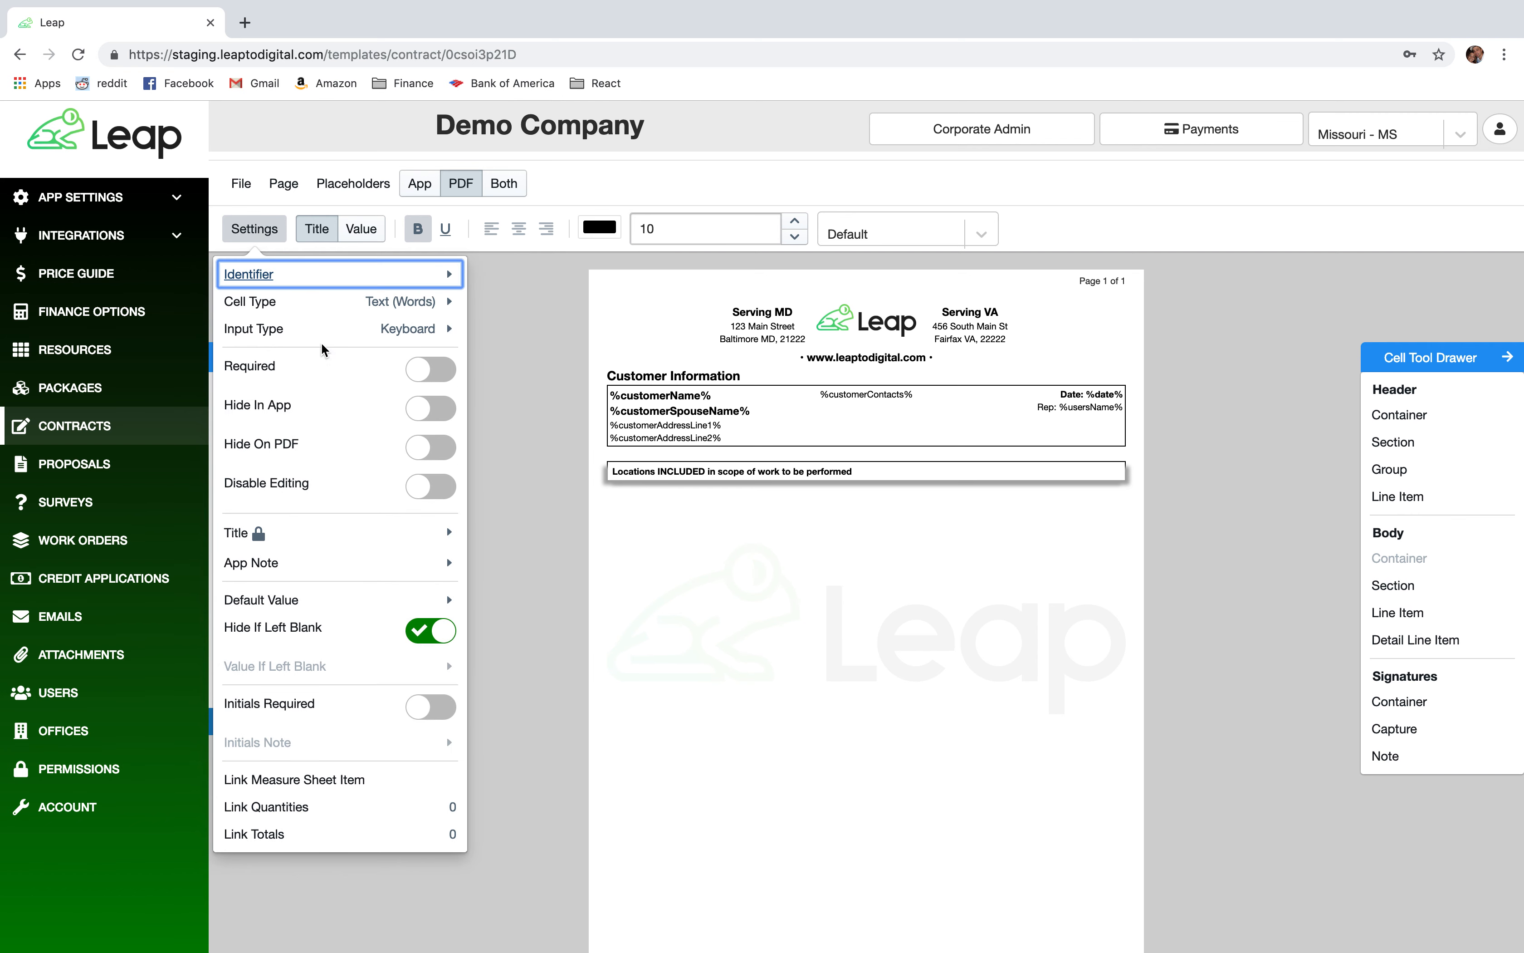
{"action": "mouse_move", "coordinate": [354, 315]}
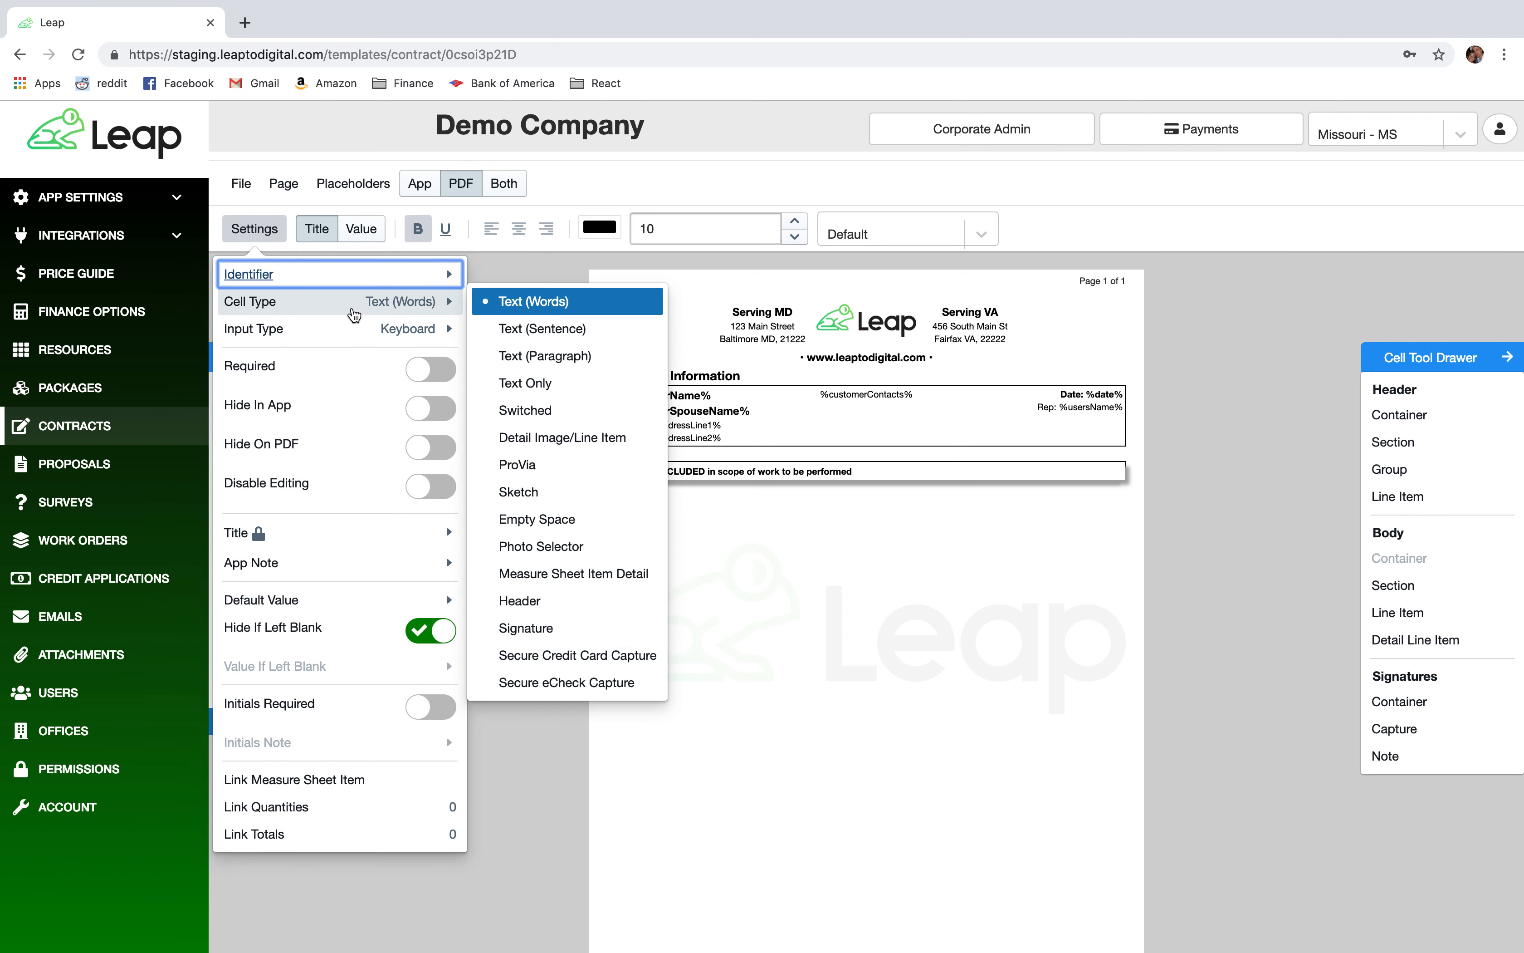
{"action": "left_click", "coordinate": [447, 301]}
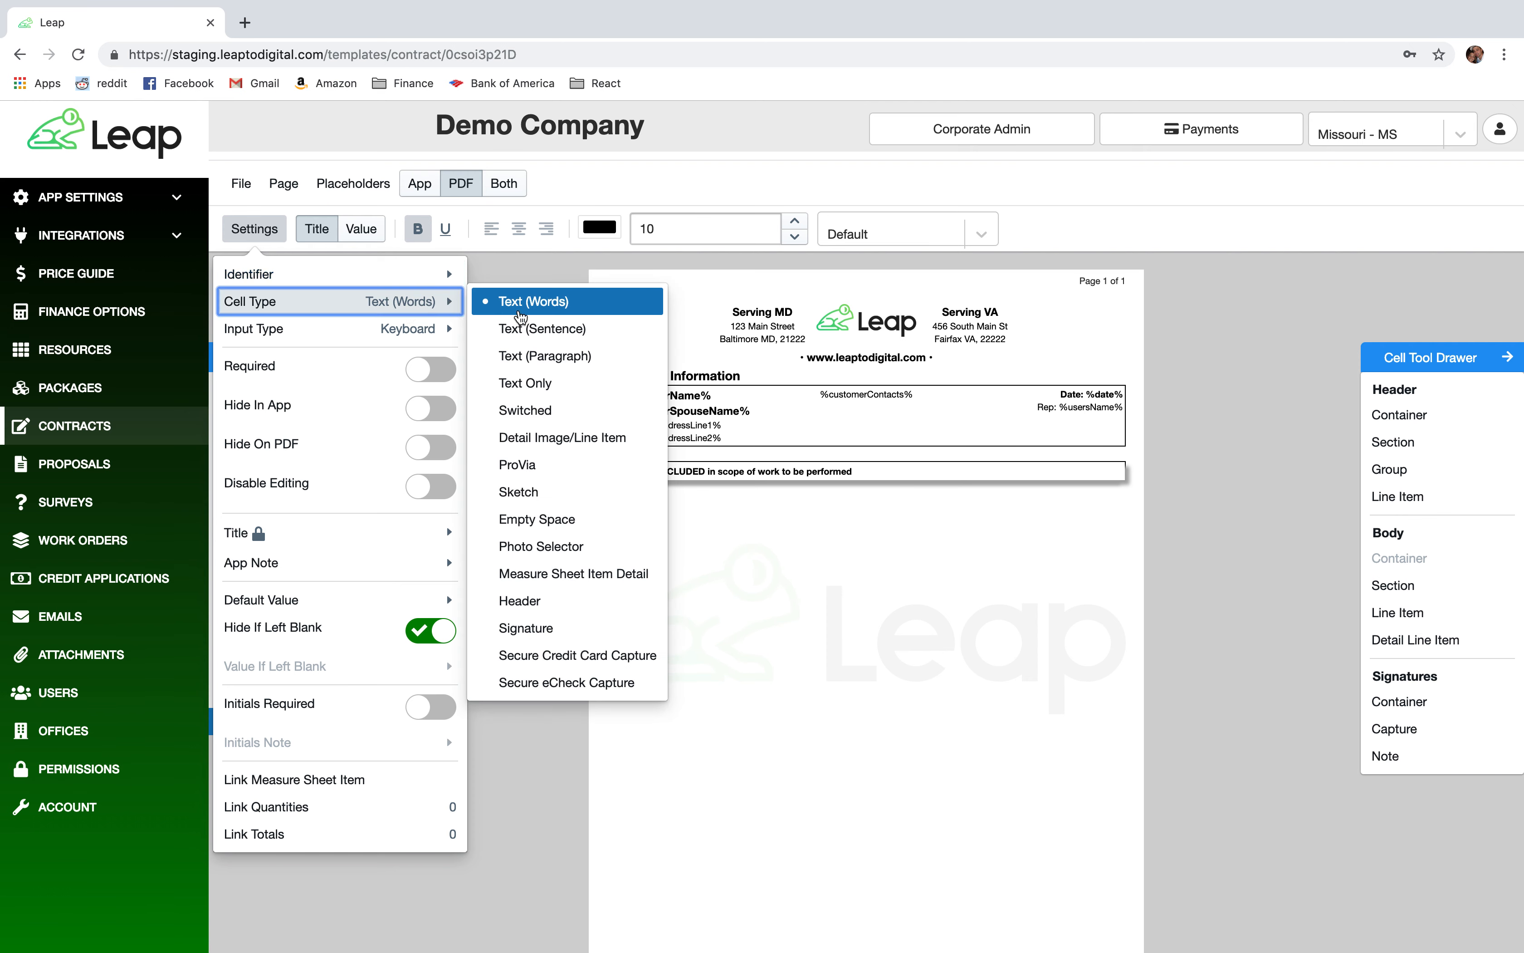
{"action": "left_click", "coordinate": [572, 334]}
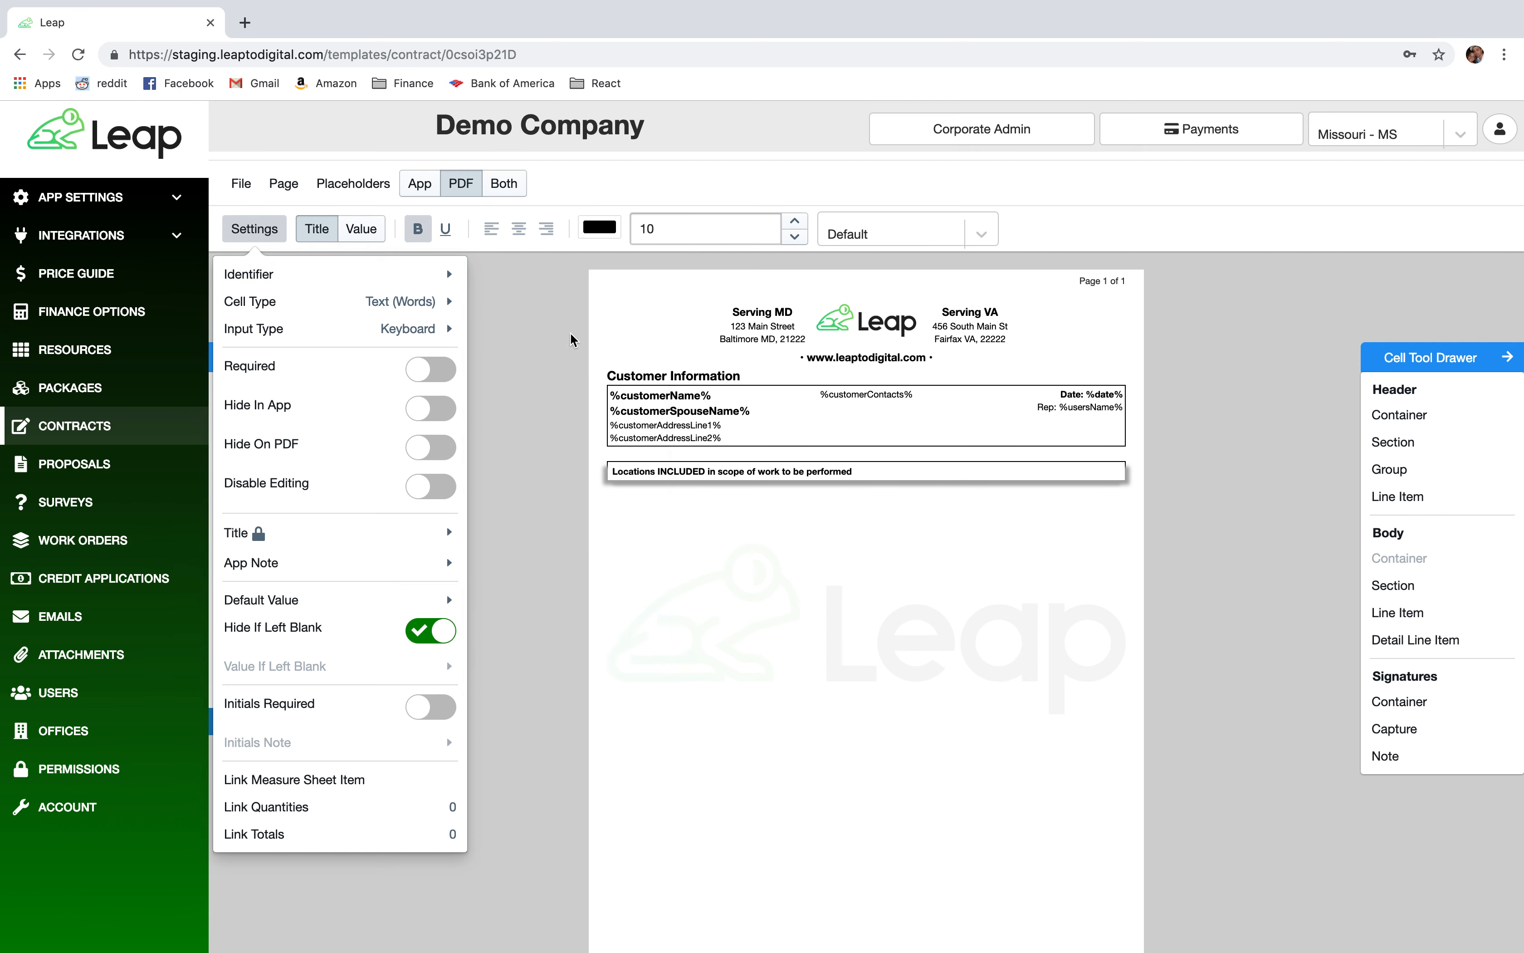
{"action": "mouse_move", "coordinate": [441, 301]}
{"action": "left_click", "coordinate": [523, 329]}
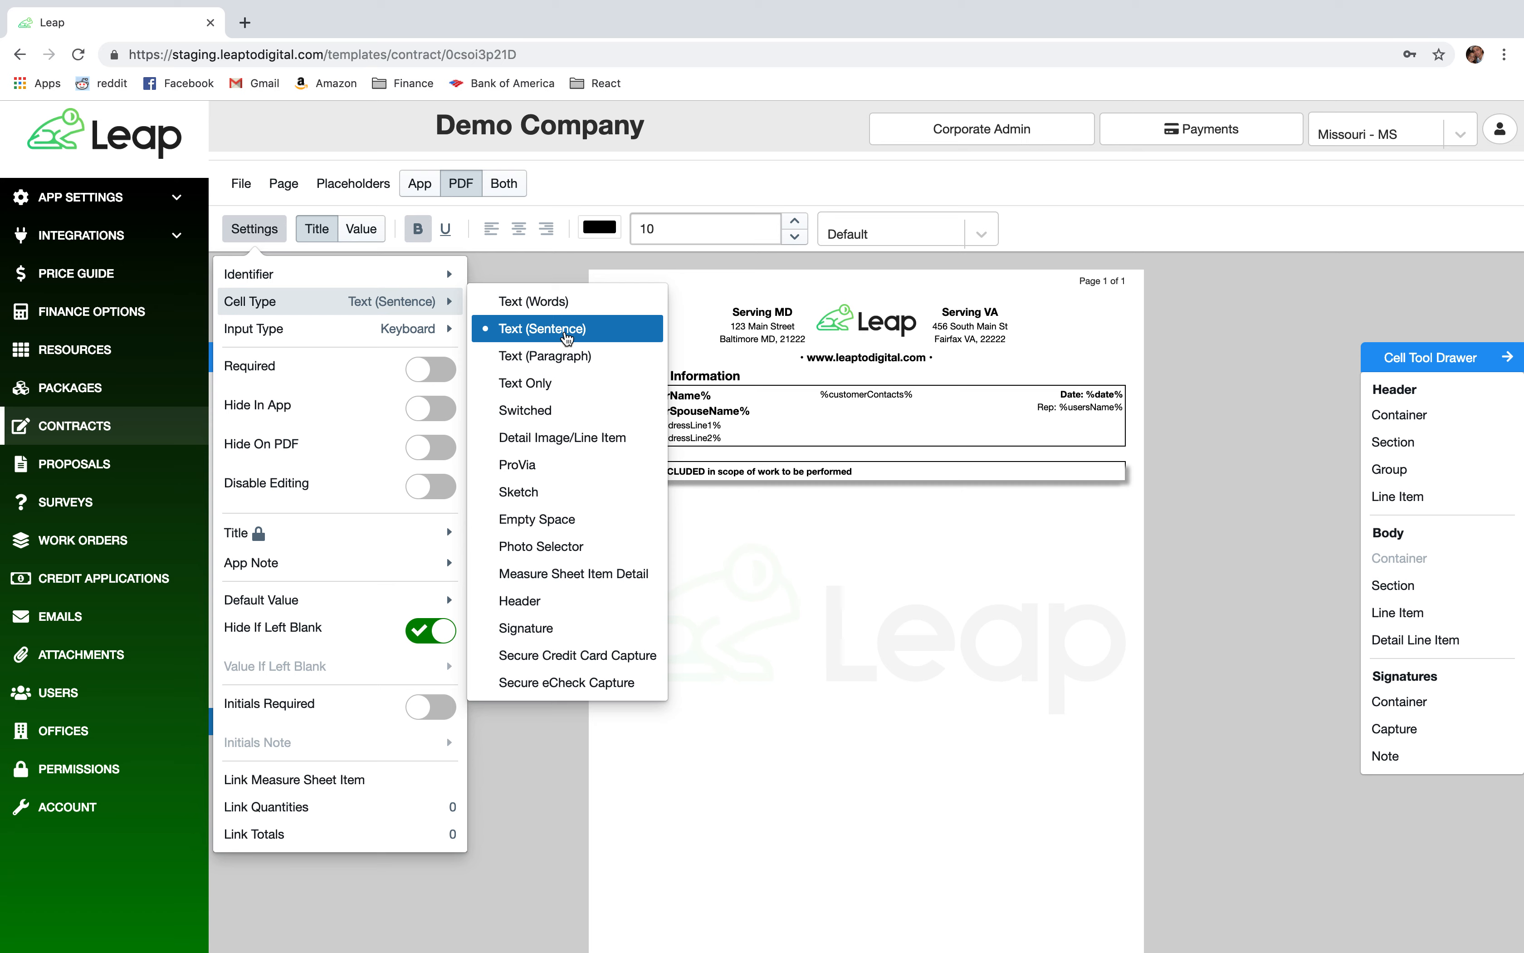
{"action": "left_click", "coordinate": [431, 370]}
{"action": "mouse_move", "coordinate": [364, 606]}
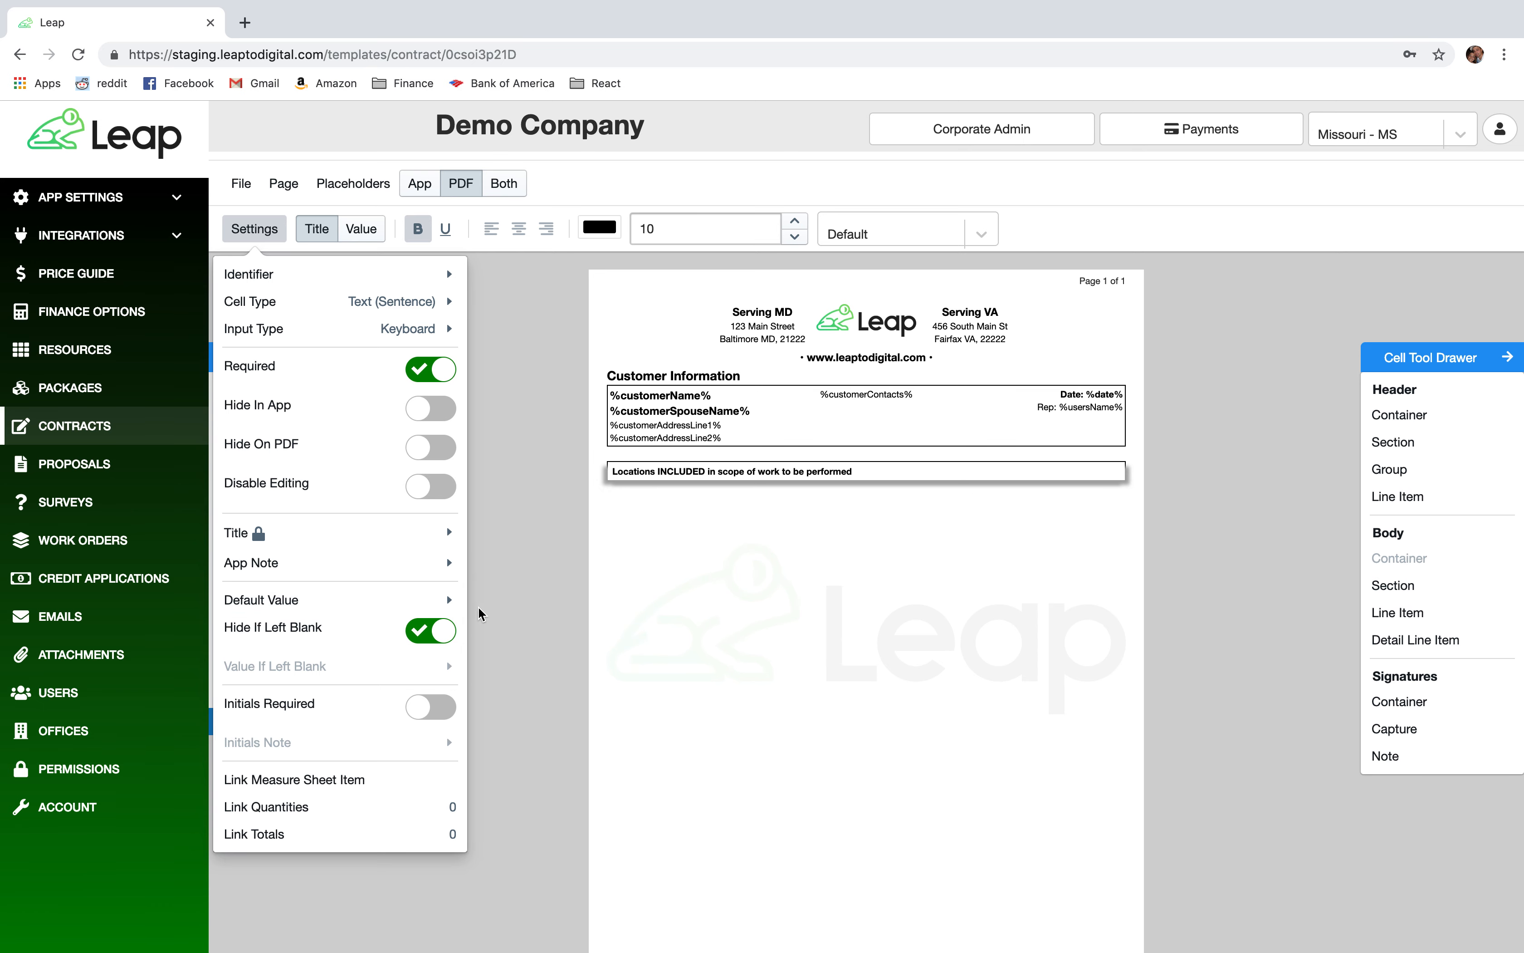
Duplicate the Locations INCLUDED line item and retitle the copy "Locations EXCLUDED in scope of work to be performed"
{"action": "left_click", "coordinate": [803, 472]}
{"action": "key", "text": "super+c"}
{"action": "key", "text": "super+v"}
{"action": "left_click", "coordinate": [803, 493]}
{"action": "left_click", "coordinate": [763, 498]}
{"action": "double_click", "coordinate": [738, 528]}
{"action": "type", "text": "EX"}
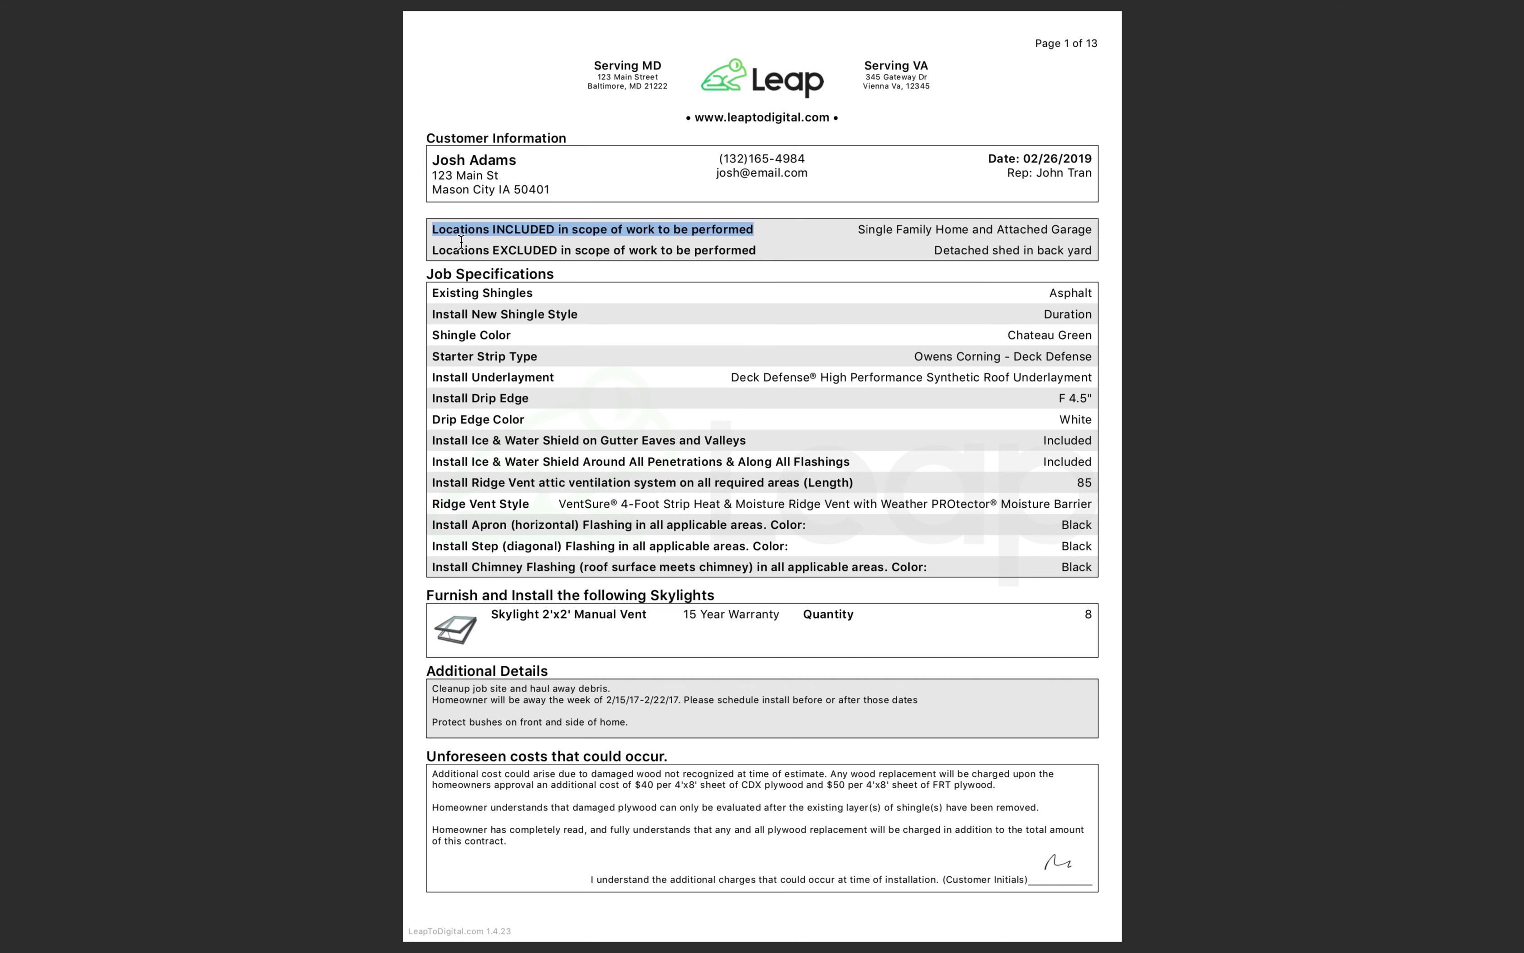
Check the locations box in the sample contract and set the body section's shading style to All Rows
{"action": "left_click", "coordinate": [435, 240]}
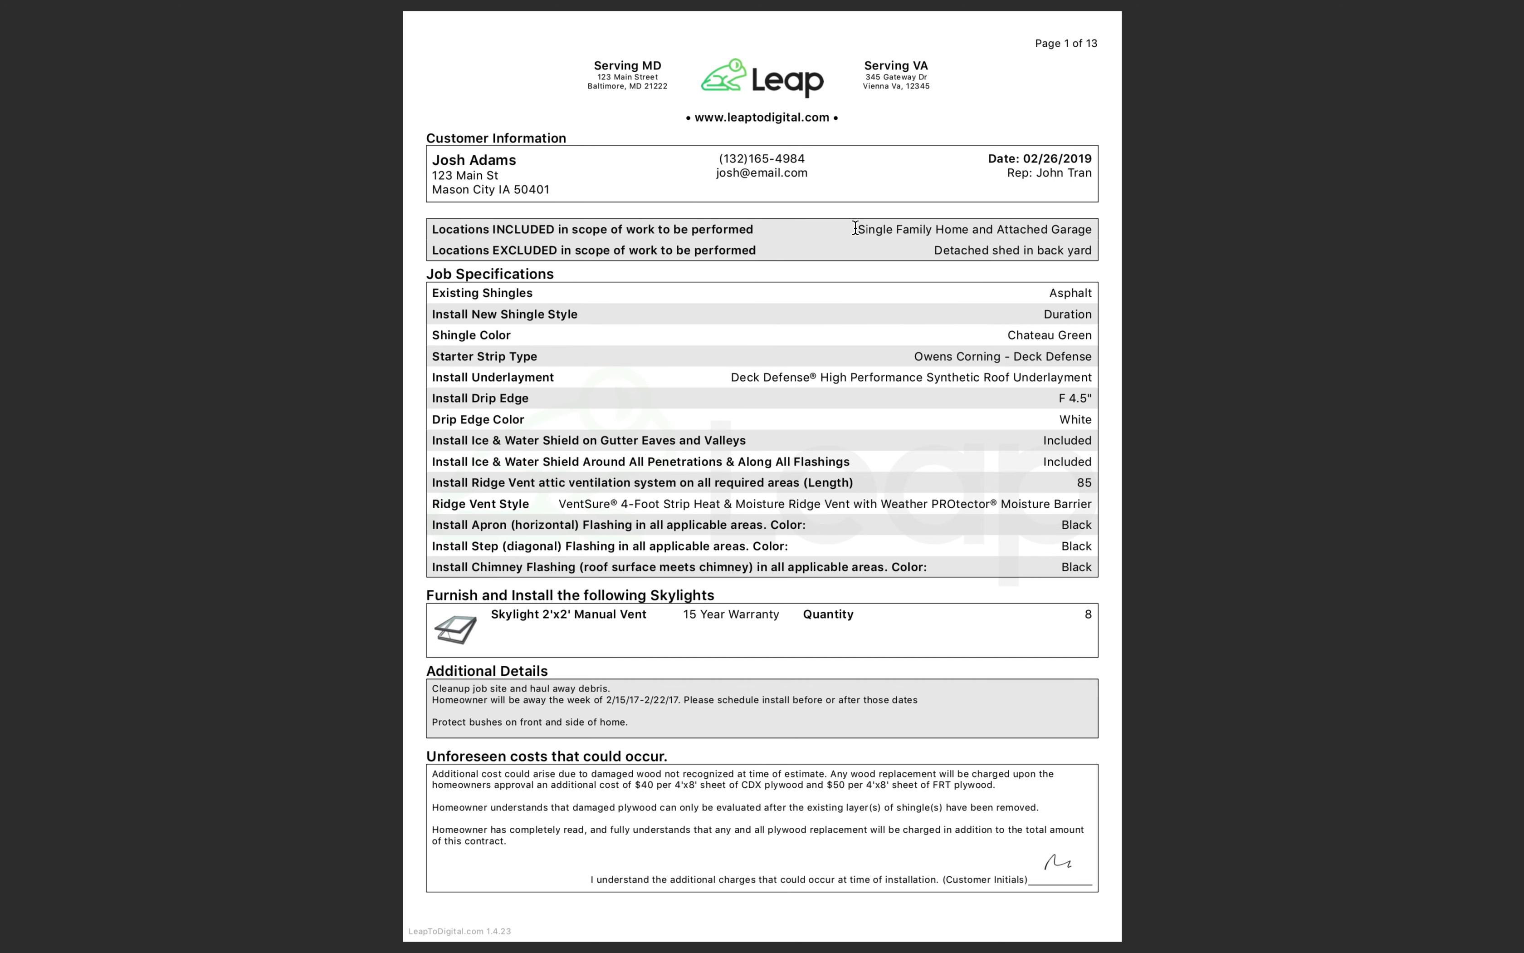
{"action": "key", "text": "ctrl+Right"}
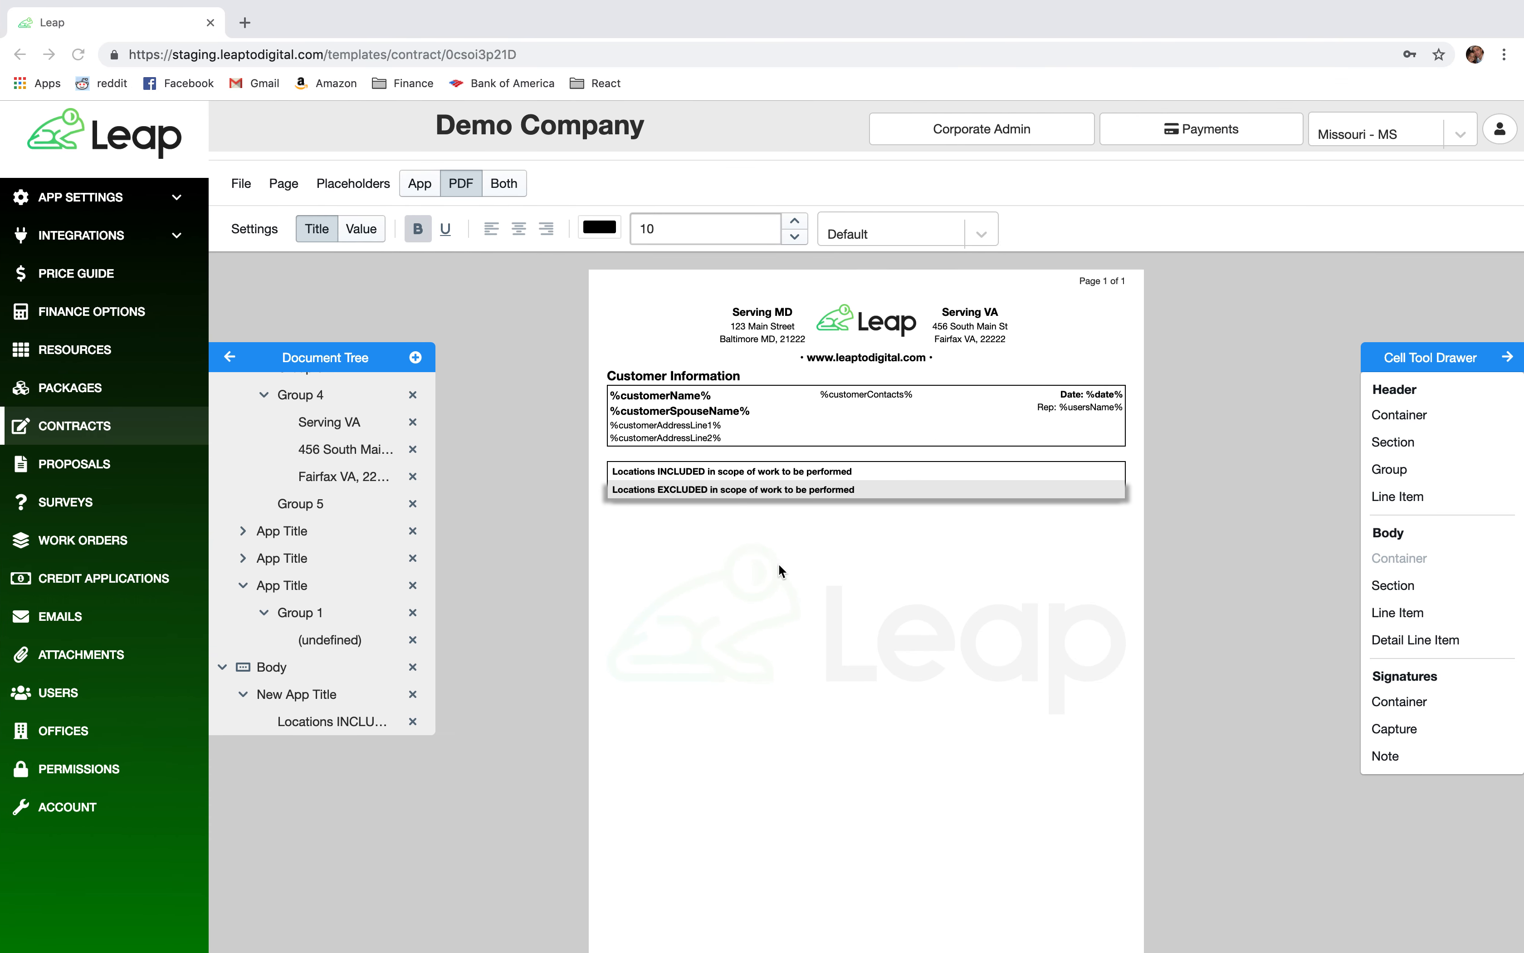
{"action": "scroll", "coordinate": [282, 396], "scroll_direction": "up", "scroll_amount": 3}
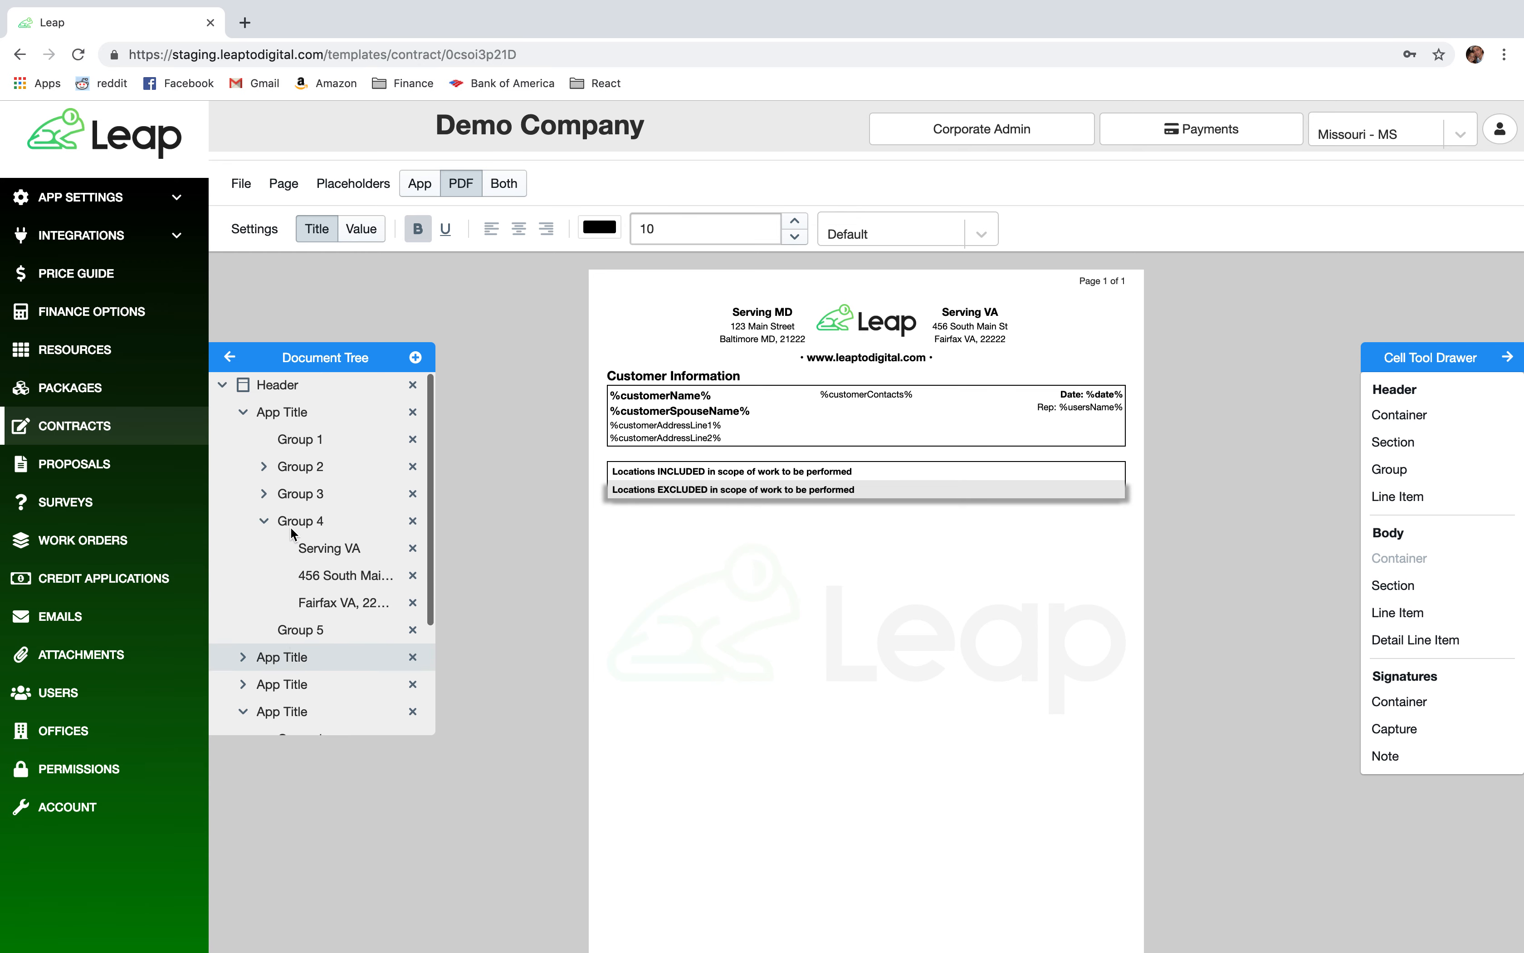
{"action": "left_click", "coordinate": [222, 384]}
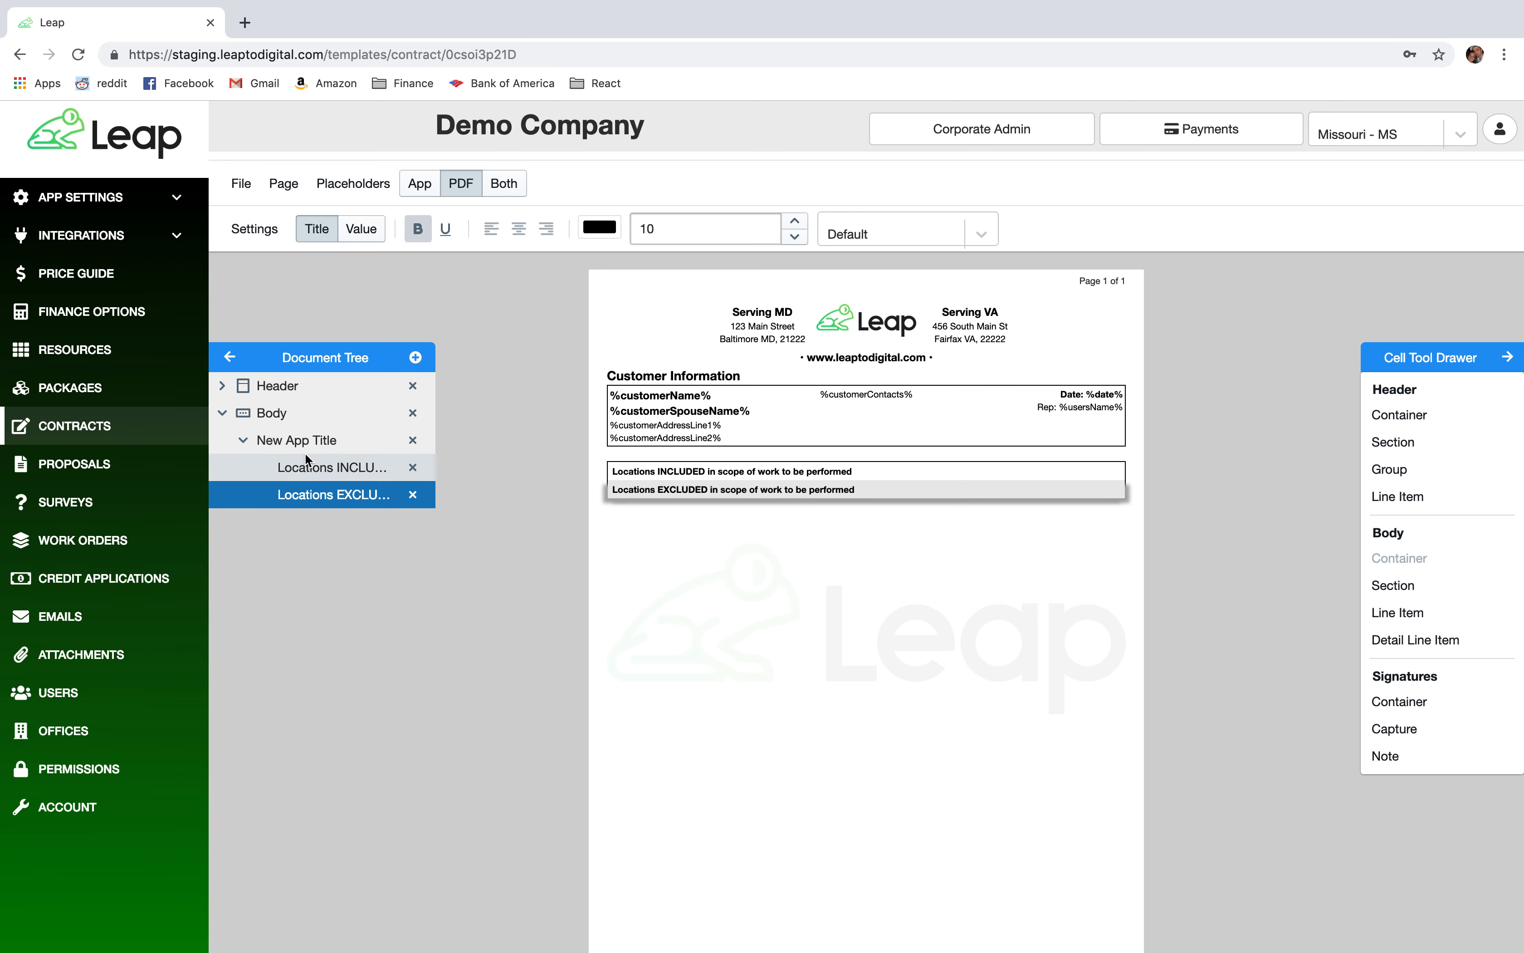
{"action": "left_click", "coordinate": [307, 441]}
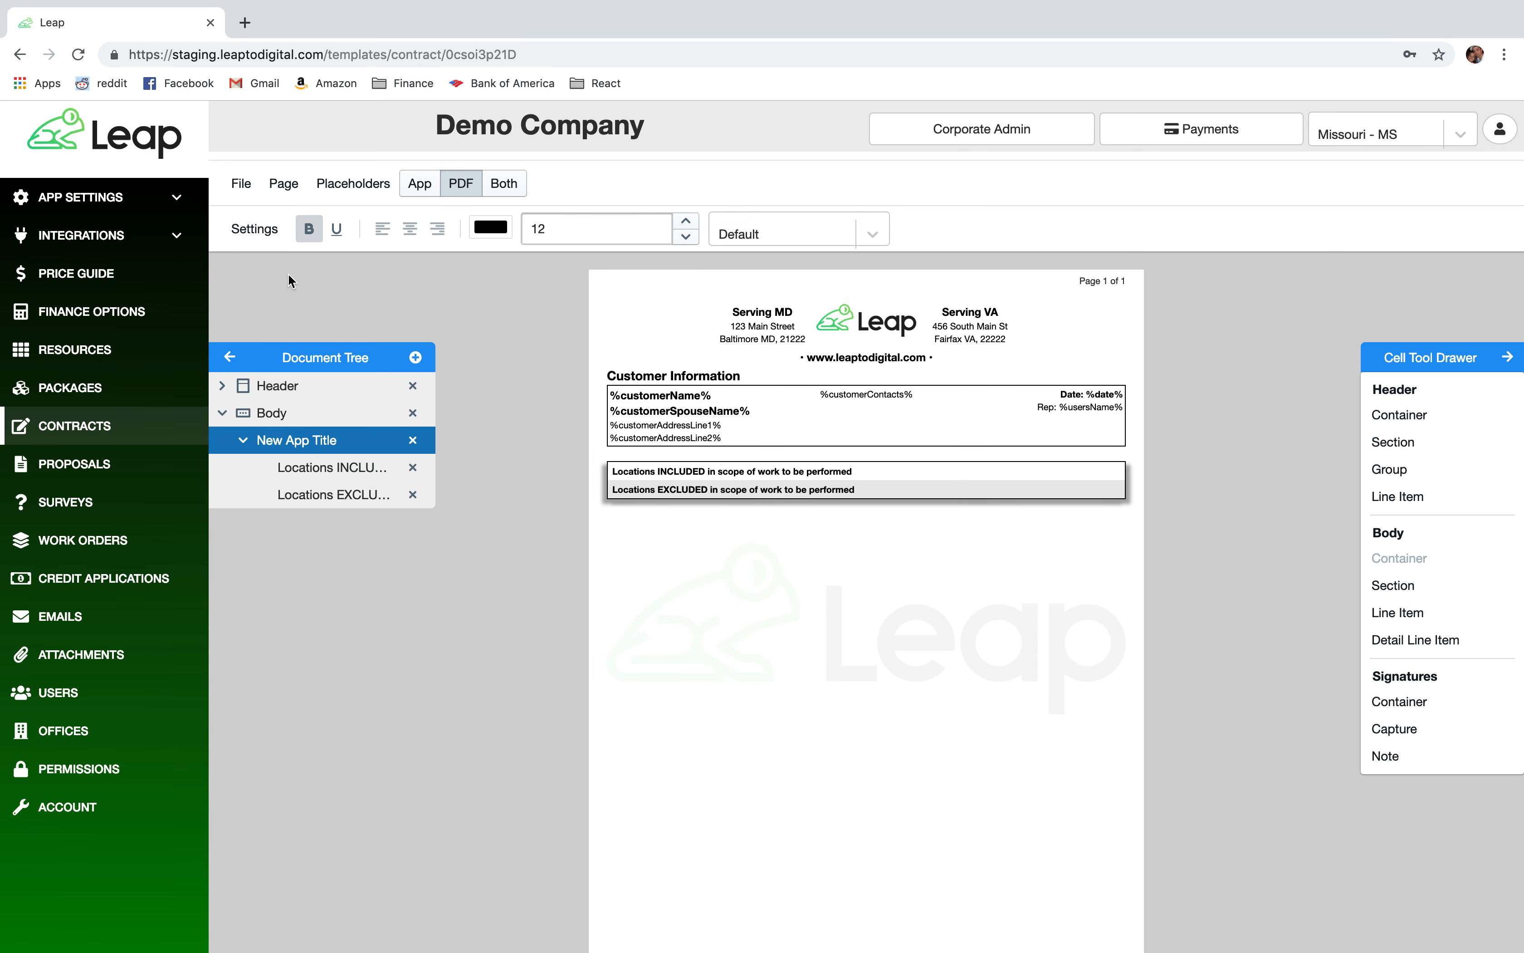
{"action": "left_click", "coordinate": [258, 231]}
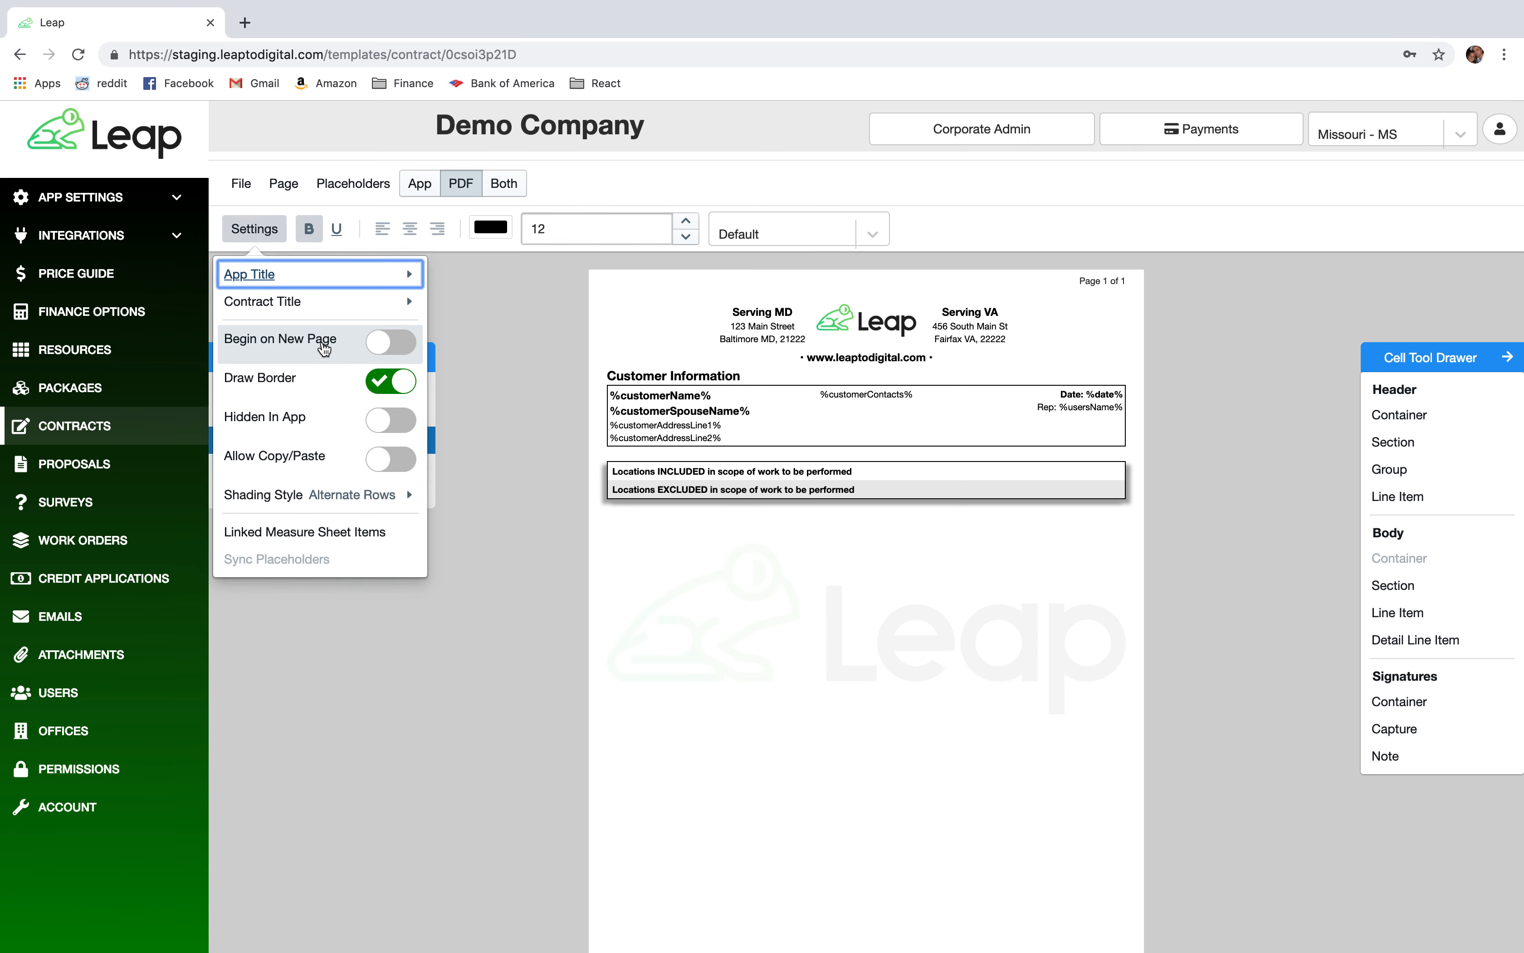
{"action": "mouse_move", "coordinate": [391, 494]}
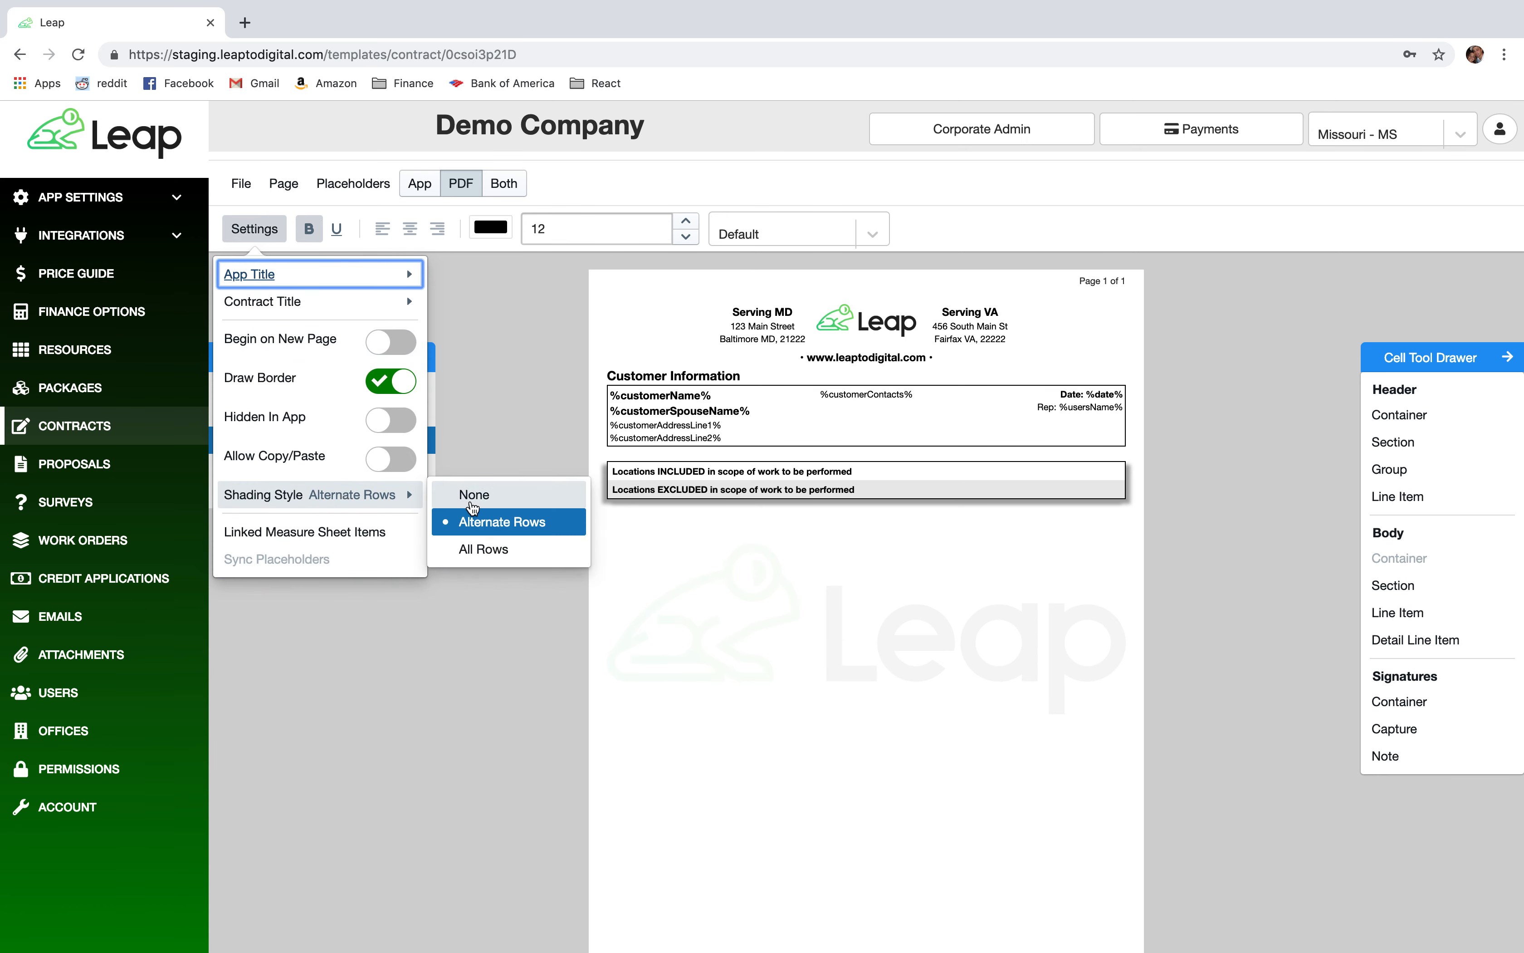
{"action": "left_click", "coordinate": [507, 557]}
Reduce the height of the empty space between the Customer Information box and the locations box
{"action": "left_click", "coordinate": [866, 454]}
{"action": "left_click", "coordinate": [263, 236]}
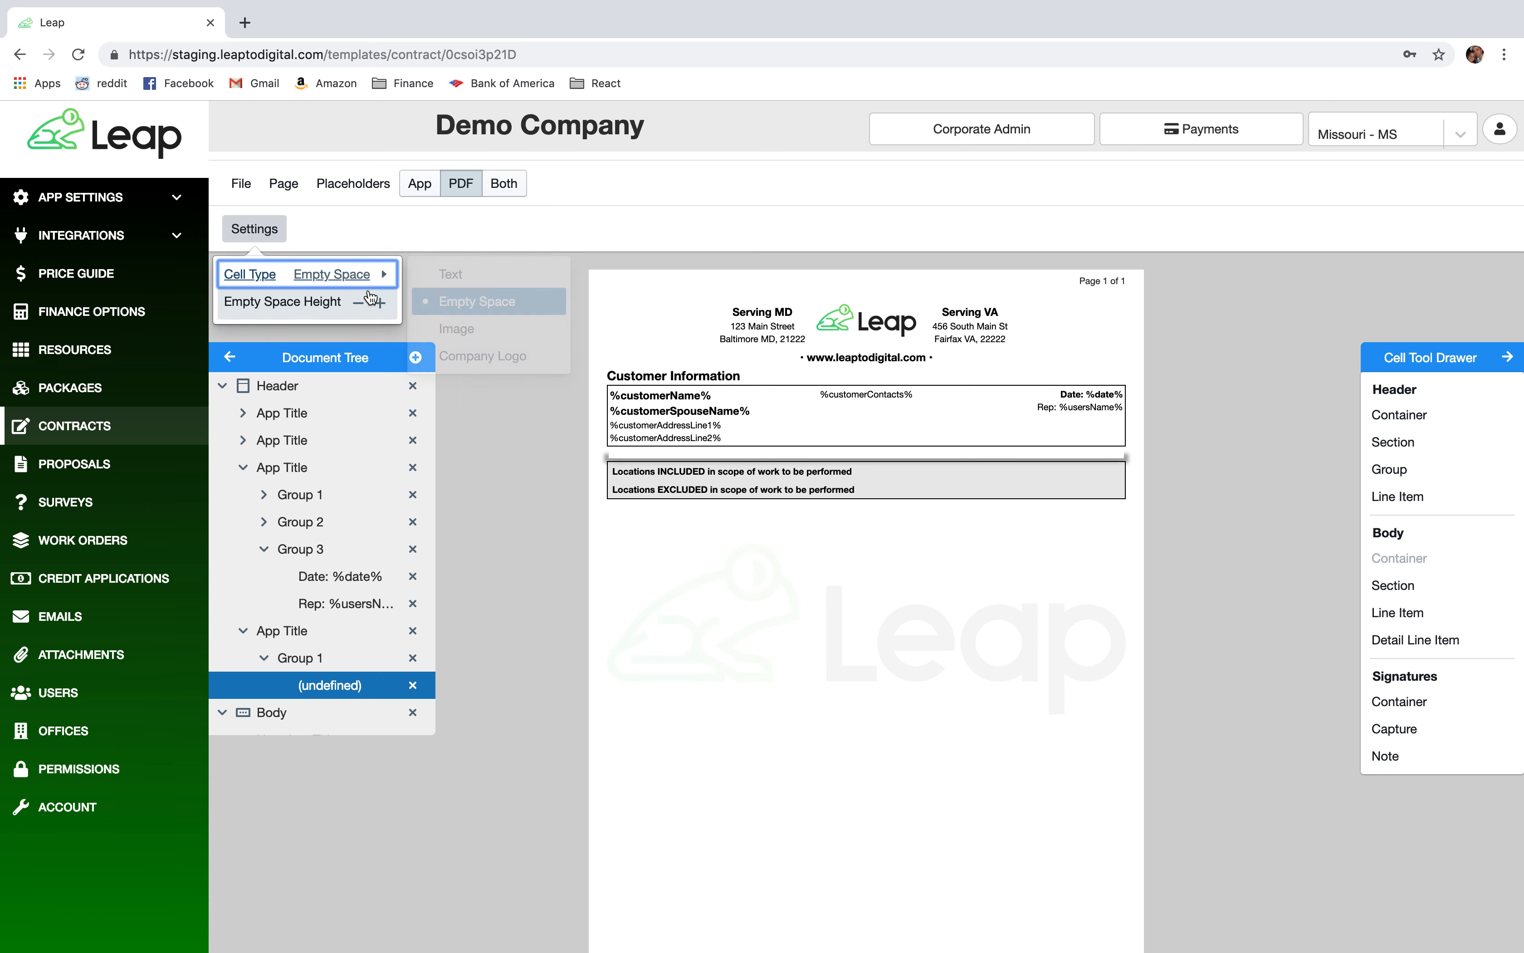
{"action": "left_click", "coordinate": [362, 305]}
{"action": "left_click", "coordinate": [362, 304]}
{"action": "left_click", "coordinate": [362, 304]}
{"action": "left_click", "coordinate": [271, 228]}
{"action": "left_click", "coordinate": [945, 601]}
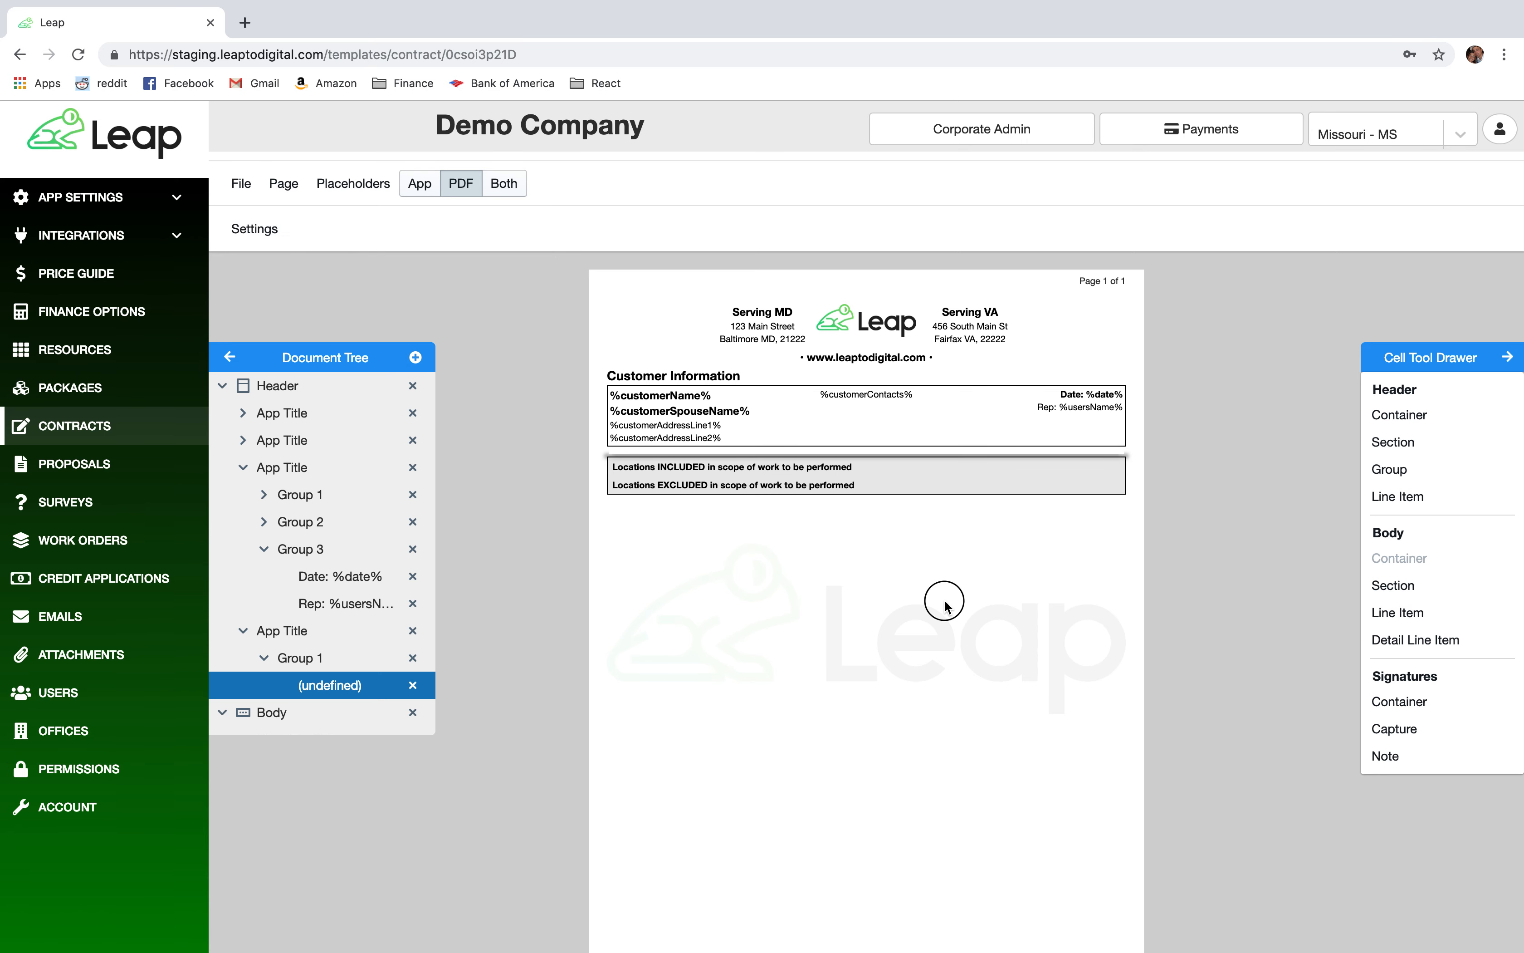
Add a new body section below the locations box and remove its contract title
{"action": "left_click", "coordinate": [244, 631]}
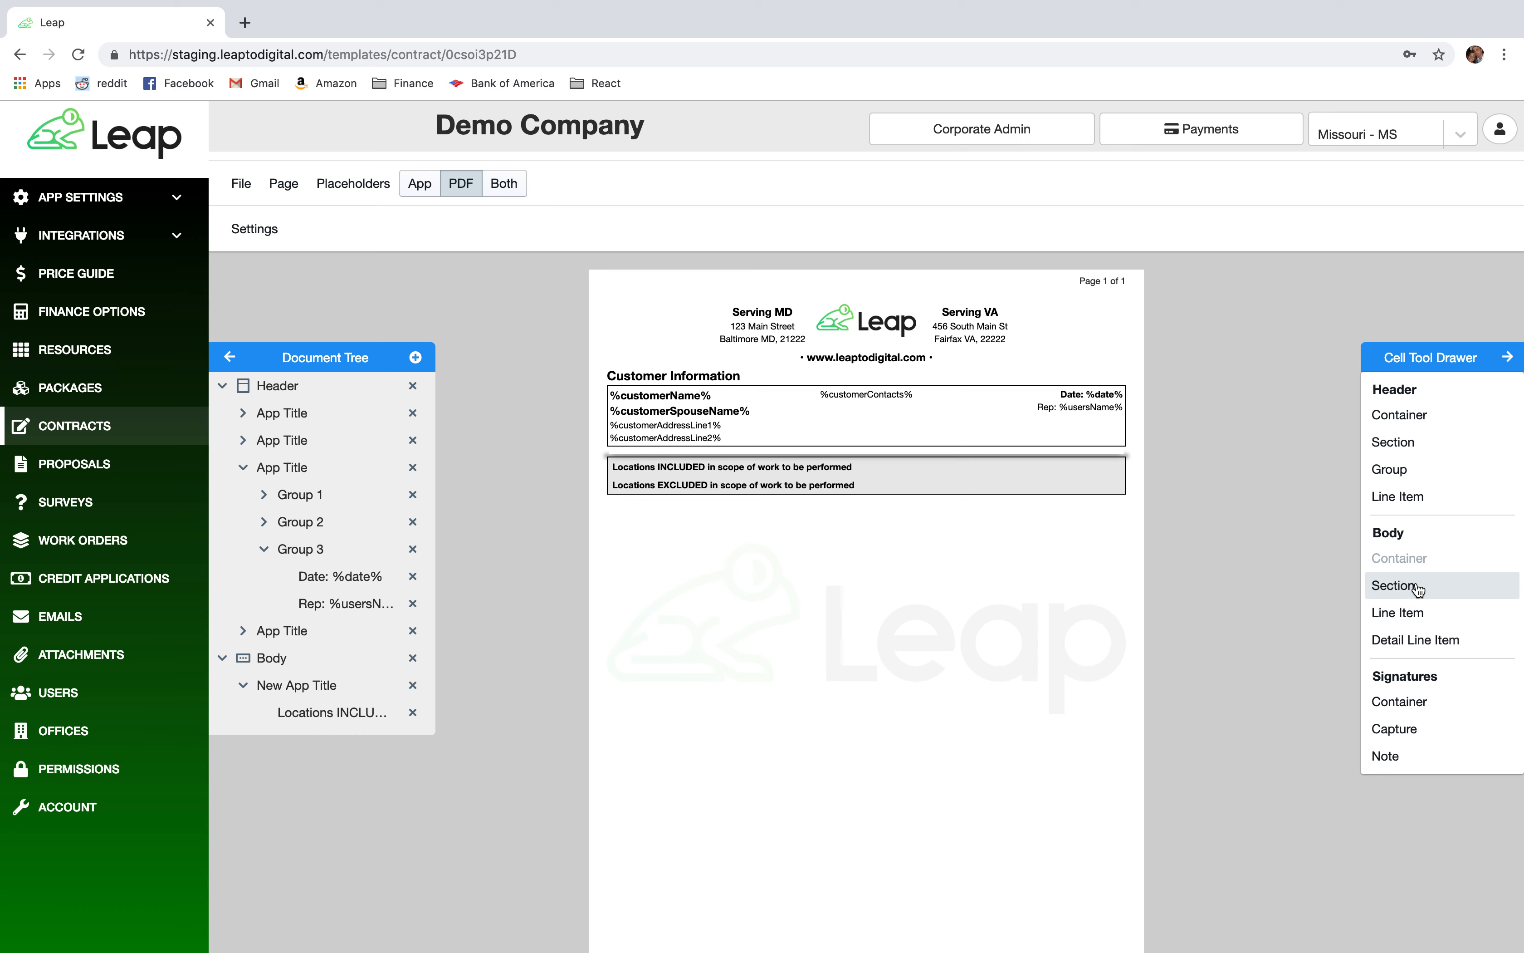
{"action": "left_click_drag", "start_coordinate": [1422, 584], "coordinate": [935, 502]}
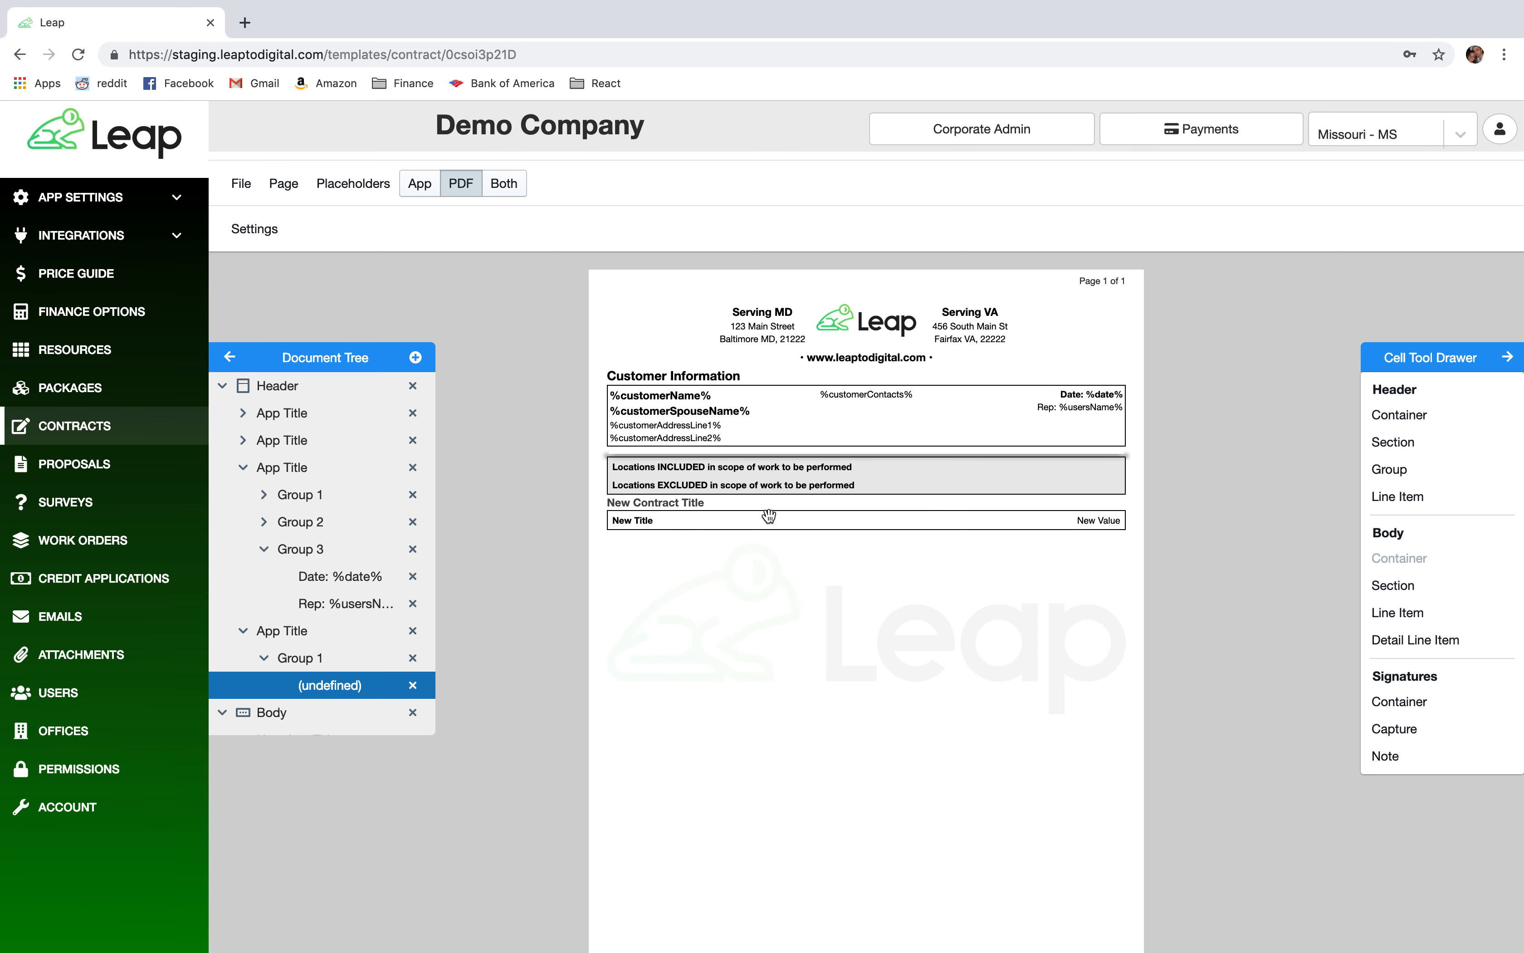
{"action": "left_click", "coordinate": [637, 518]}
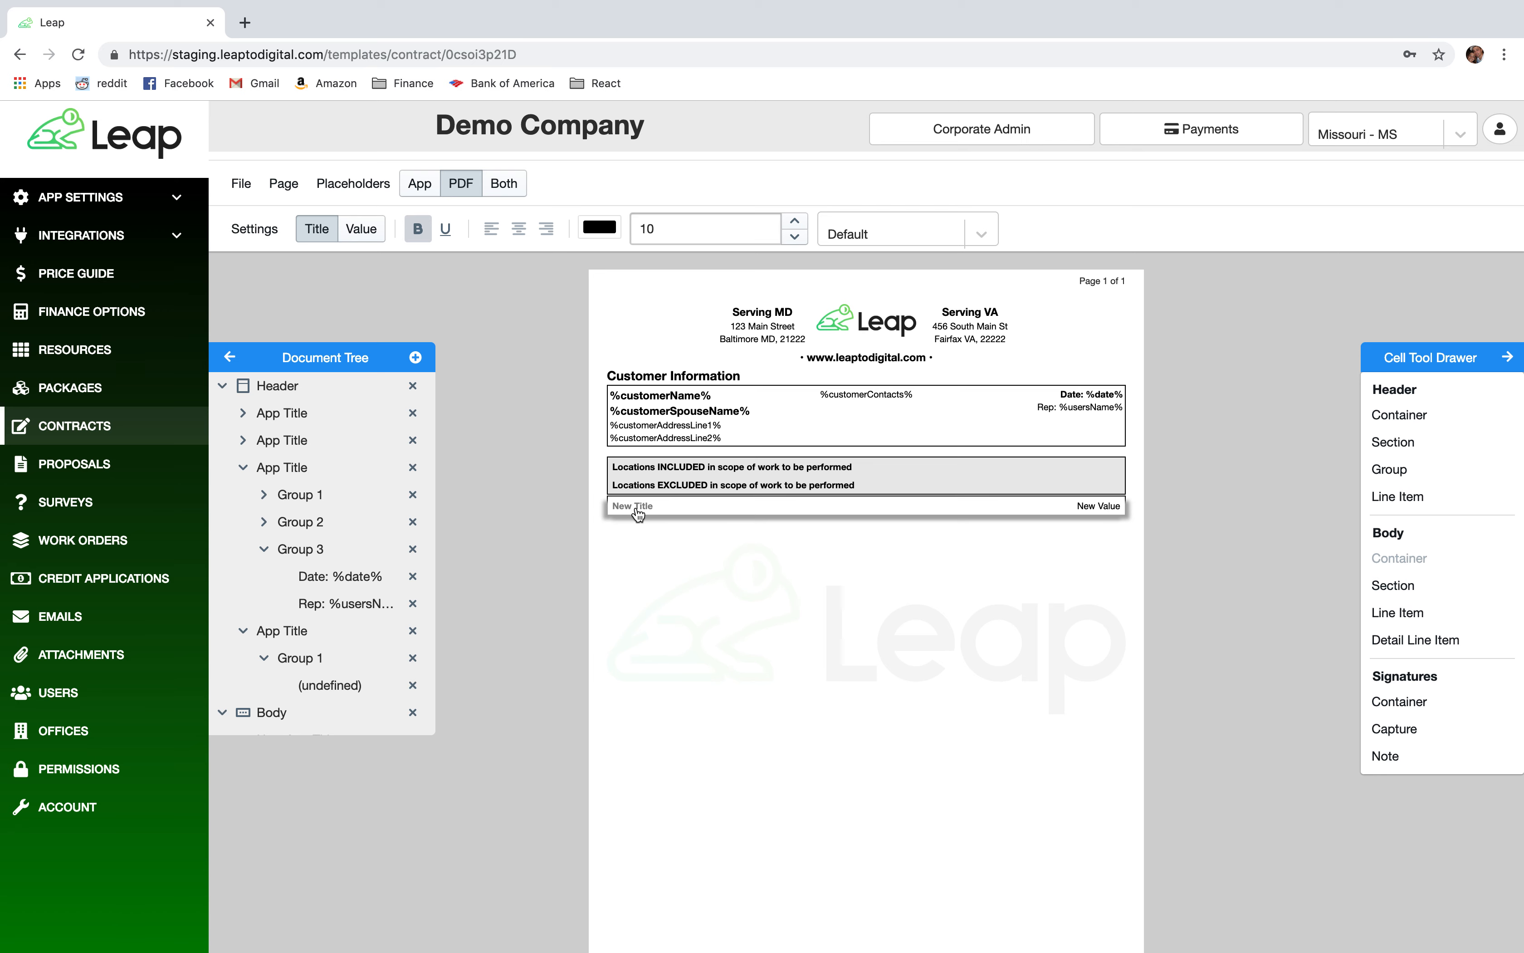
Clear the "New Value" text from the line item in the new section below the locations box
{"action": "left_click", "coordinate": [1084, 506]}
{"action": "triple_click", "coordinate": [999, 506]}
{"action": "key", "text": "BackSpace"}
Change the new section's line item cell type to Empty Space
{"action": "left_click", "coordinate": [254, 228]}
{"action": "mouse_move", "coordinate": [341, 301]}
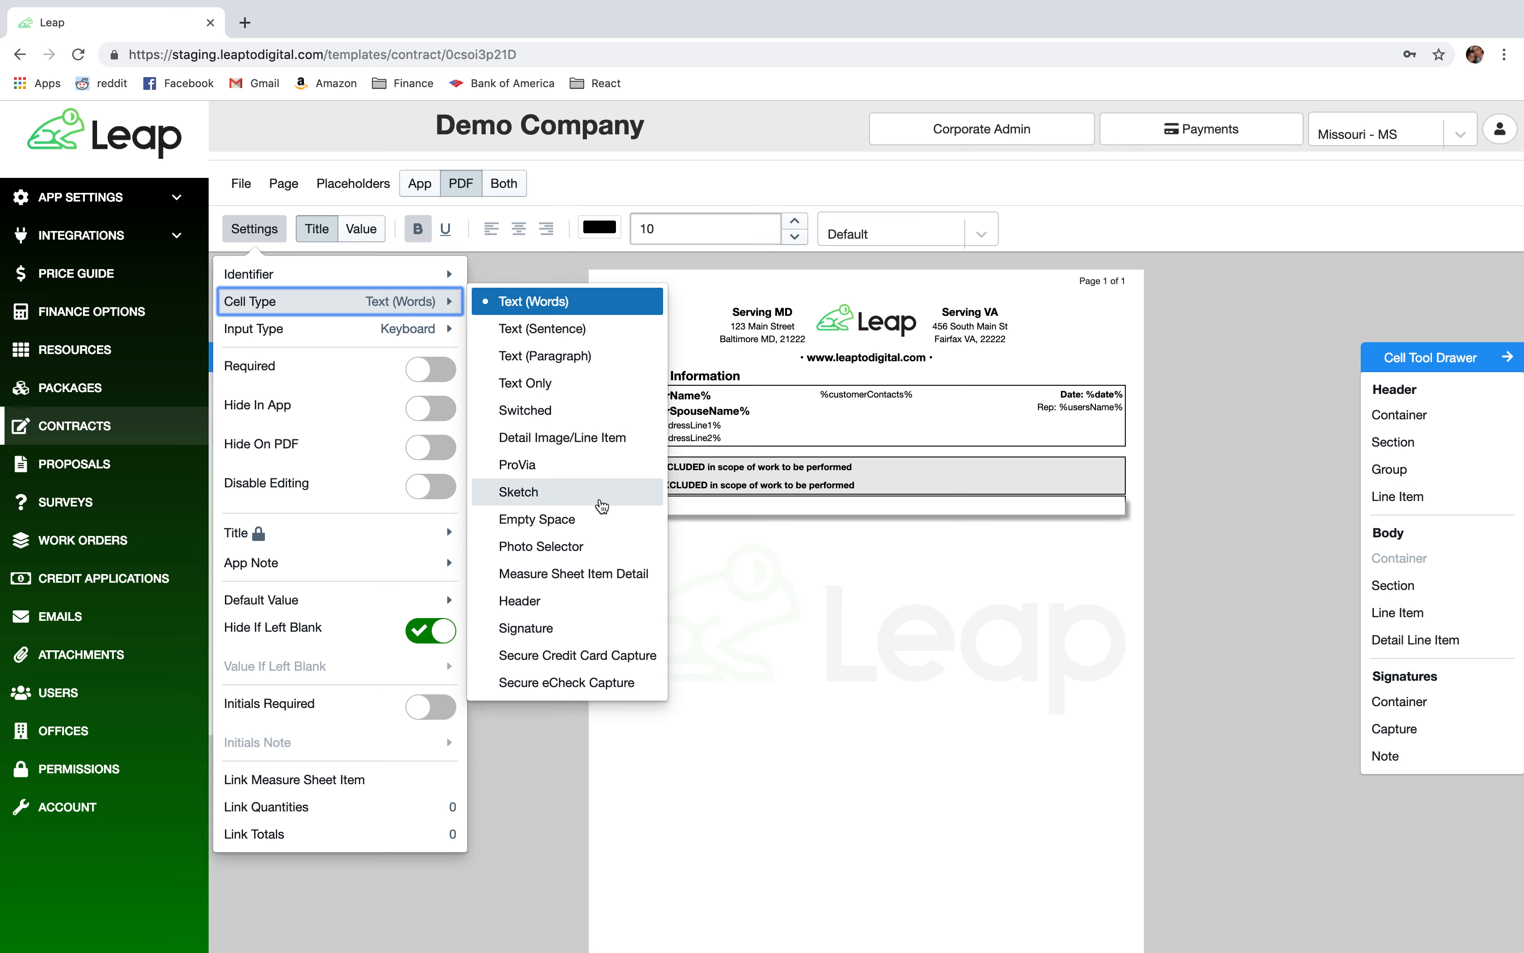
{"action": "left_click", "coordinate": [599, 522]}
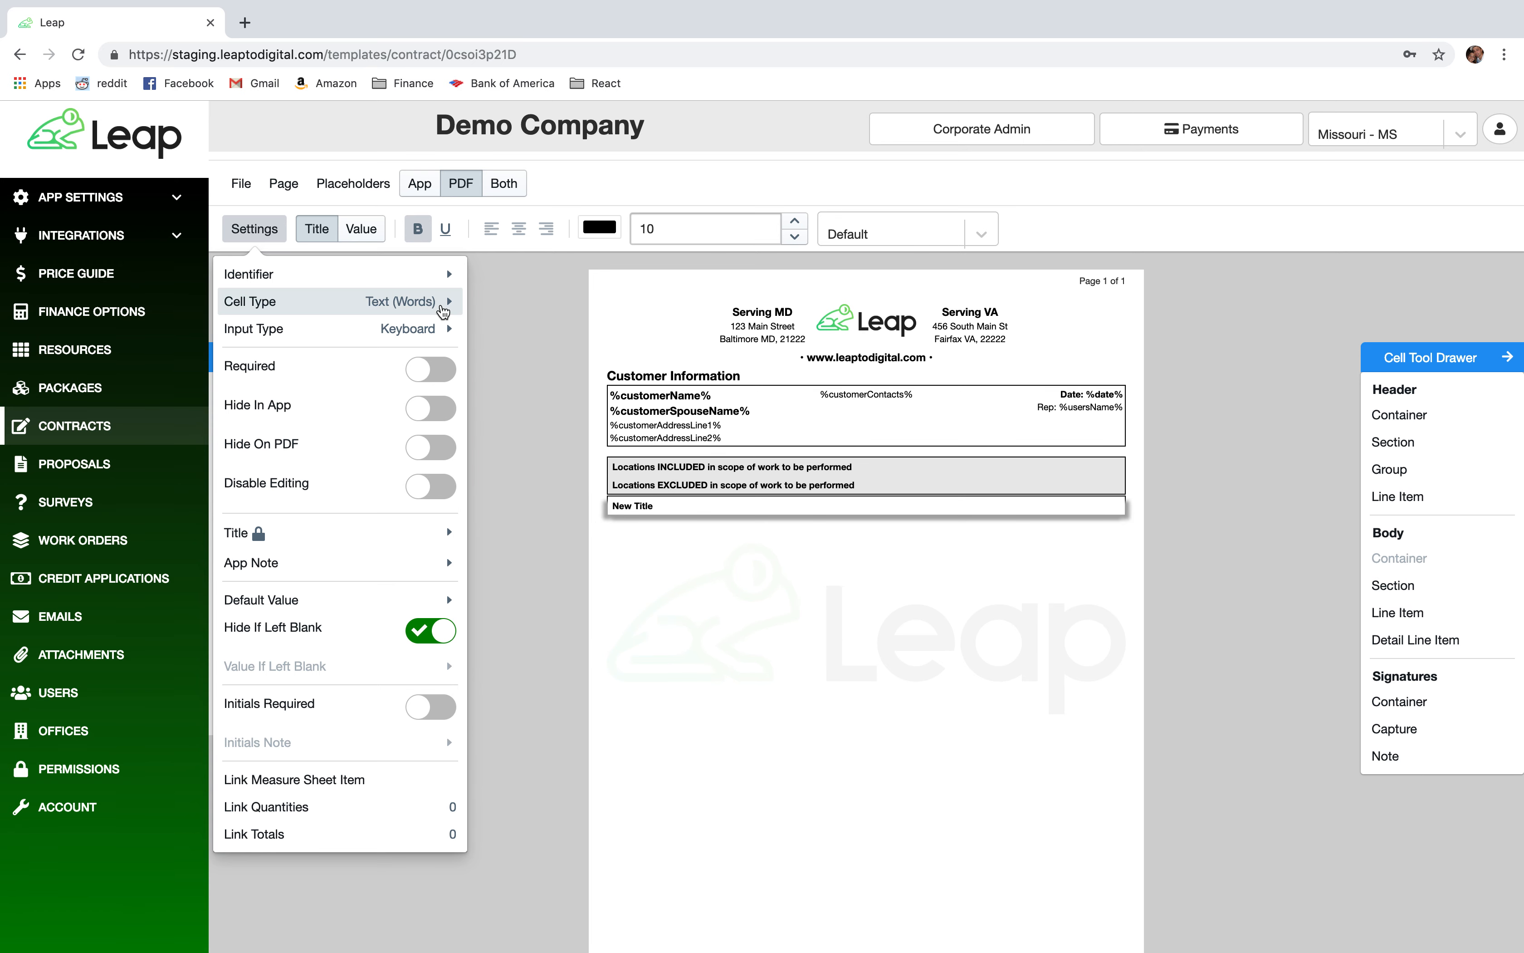
{"action": "mouse_move", "coordinate": [439, 301]}
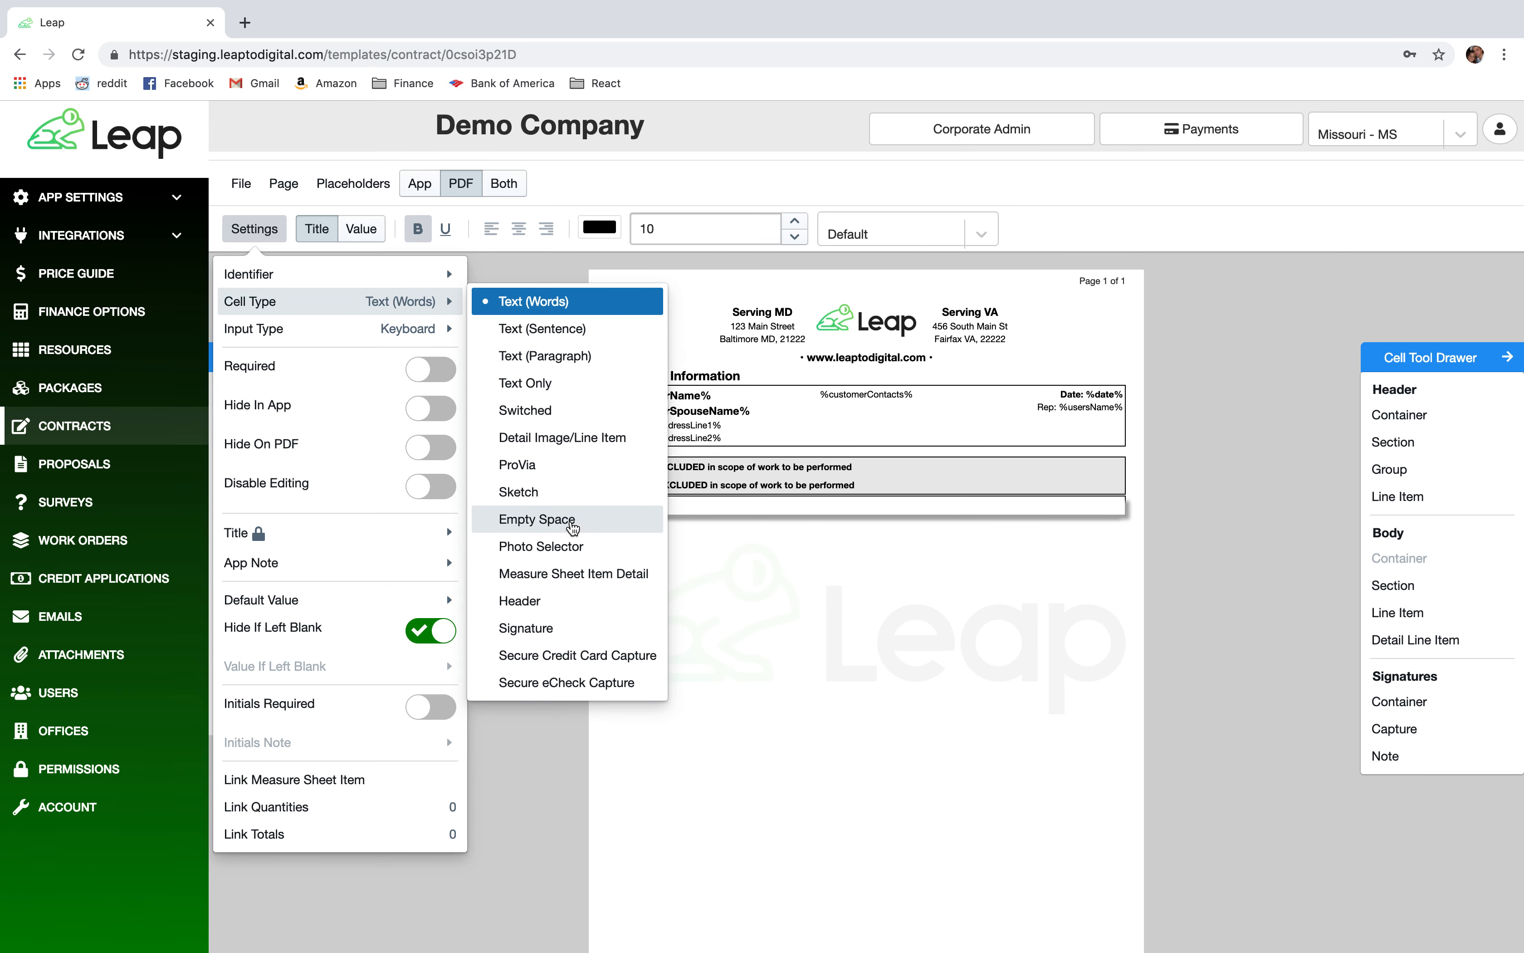